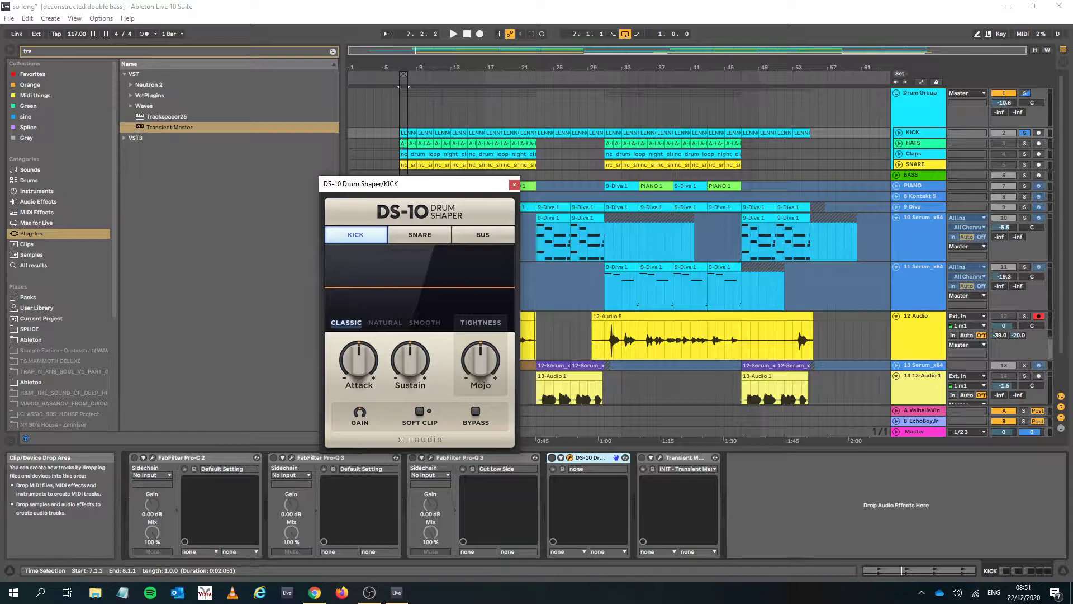
Compare the DS-10 Drum Shaper's Snare, Bus and Kick modes, ending on Kick
{"action": "left_click", "coordinate": [419, 234]}
{"action": "left_click", "coordinate": [482, 235]}
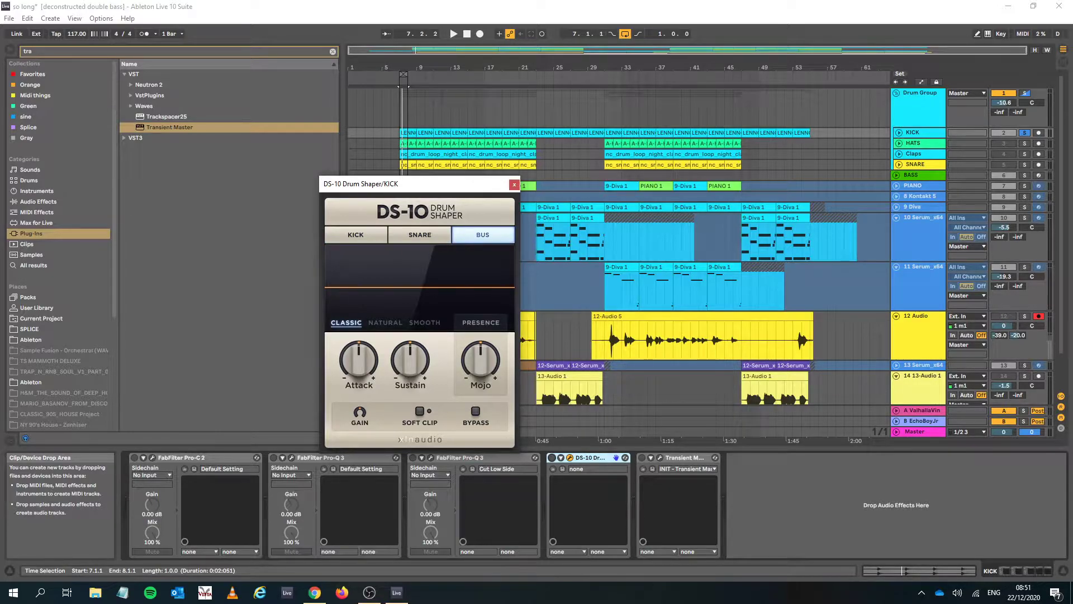
{"action": "left_click", "coordinate": [356, 234]}
{"action": "left_click", "coordinate": [420, 235]}
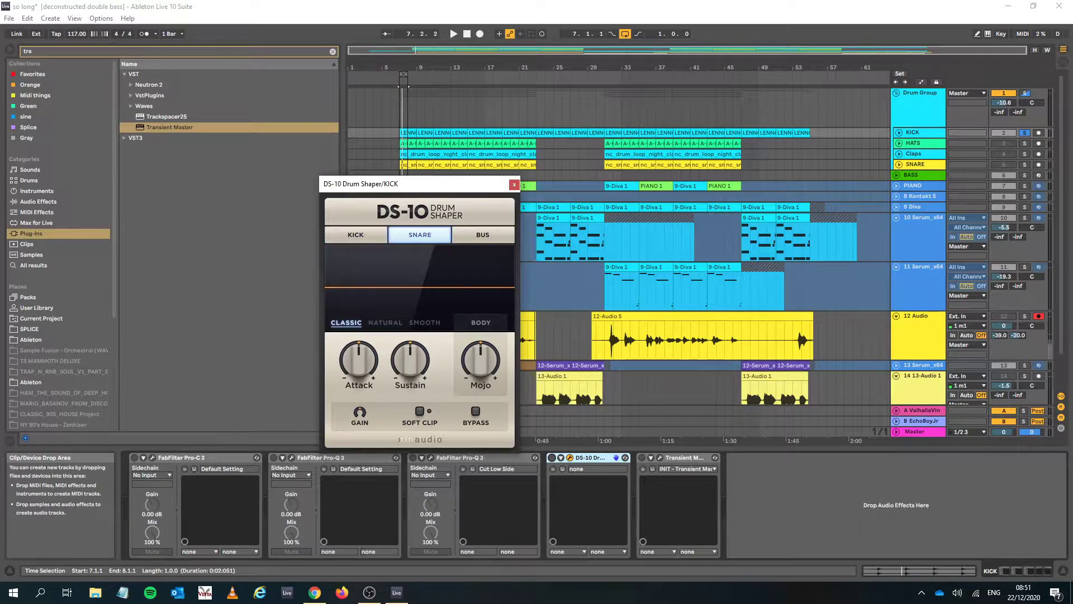
{"action": "left_click", "coordinate": [483, 235]}
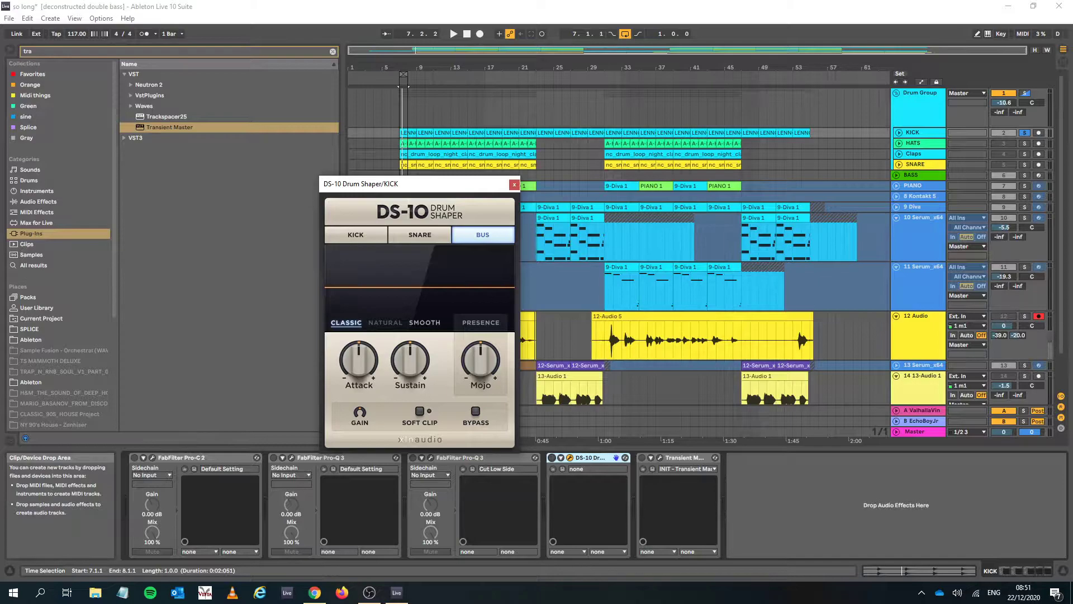
{"action": "left_click", "coordinate": [419, 235]}
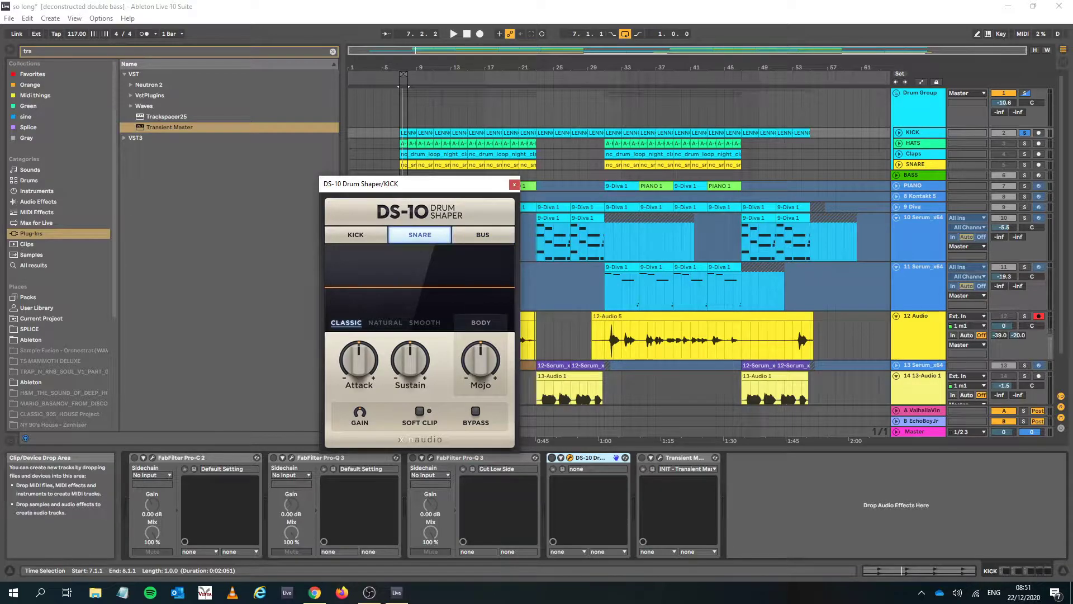
{"action": "left_click", "coordinate": [355, 235]}
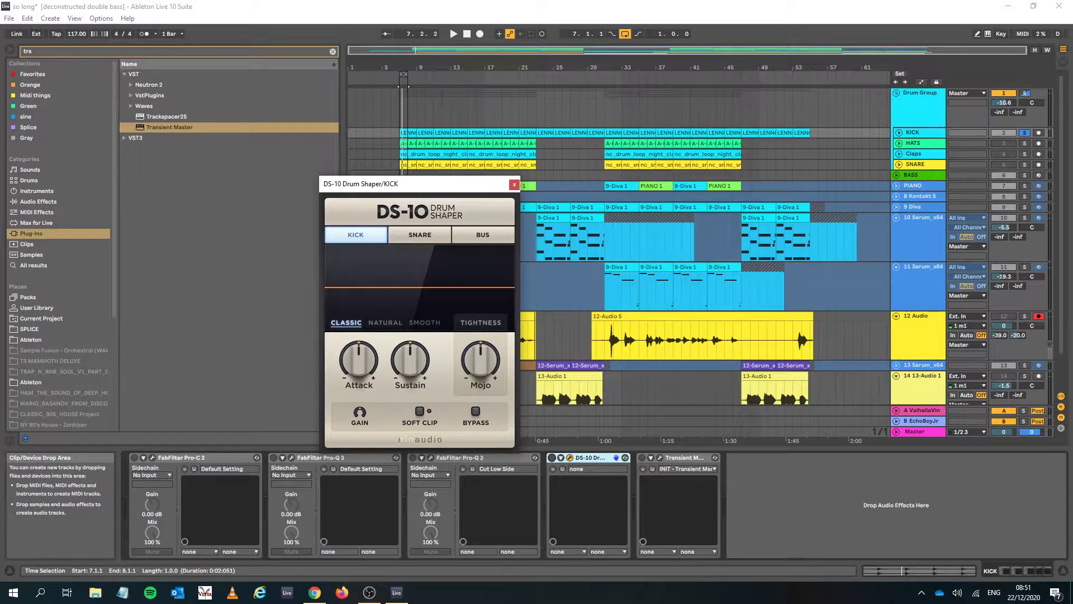
Compare the Classic, Natural and Smooth characters in Kick mode, ending on Classic
{"action": "left_click", "coordinate": [385, 322]}
{"action": "left_click", "coordinate": [424, 323]}
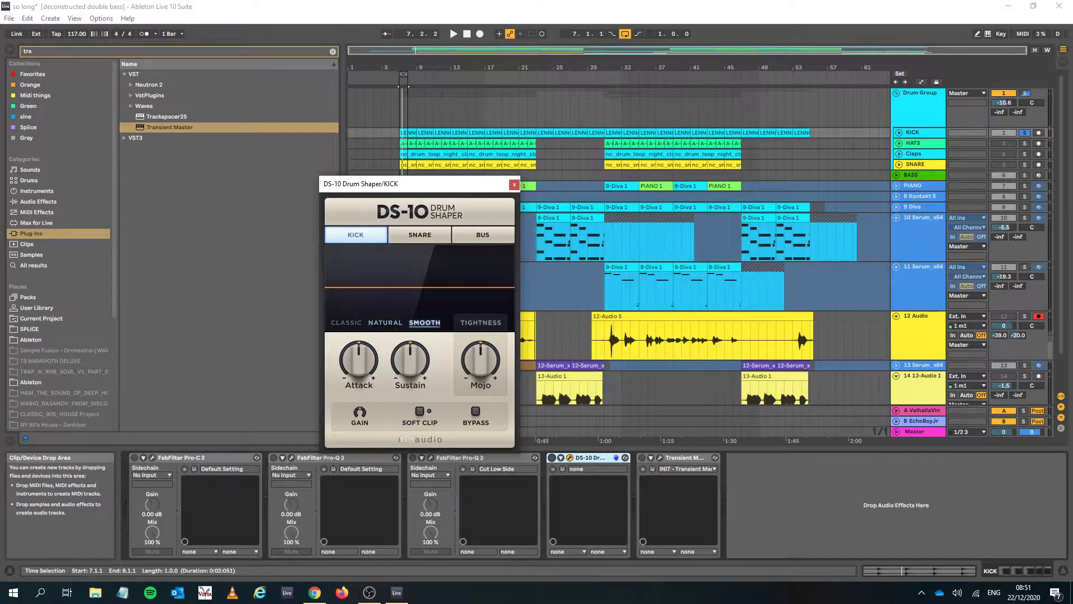
{"action": "left_click", "coordinate": [346, 323]}
{"action": "left_click", "coordinate": [385, 323]}
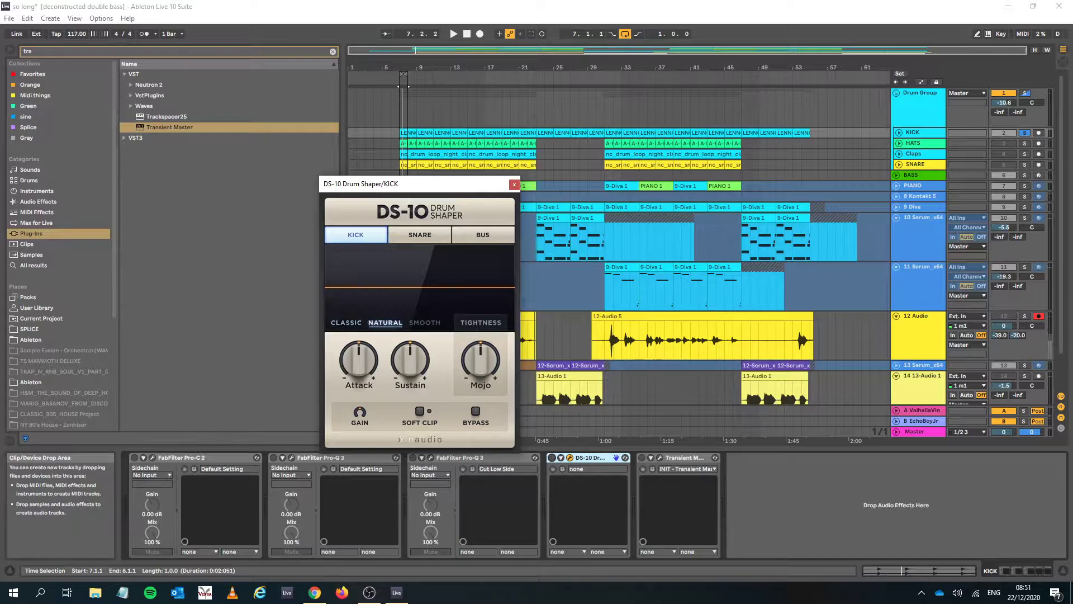
{"action": "left_click", "coordinate": [424, 322]}
{"action": "left_click", "coordinate": [346, 323]}
{"action": "left_click", "coordinate": [385, 323]}
{"action": "left_click", "coordinate": [424, 323]}
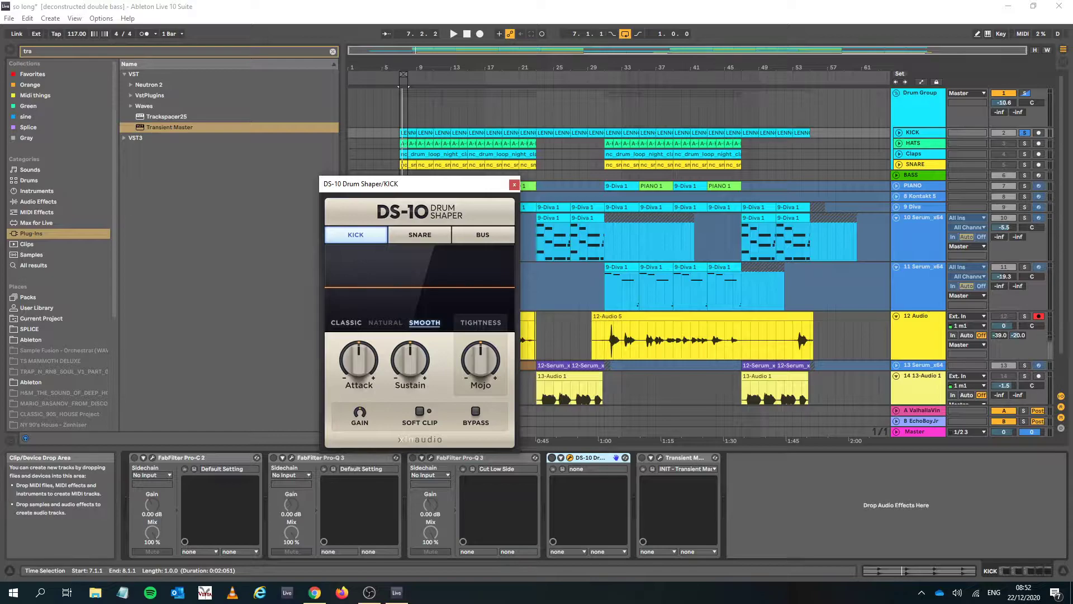
{"action": "left_click", "coordinate": [346, 323]}
View the Natural and Smooth characters in Snare mode and Classic in Bus mode, returning to Kick
{"action": "left_click", "coordinate": [420, 235]}
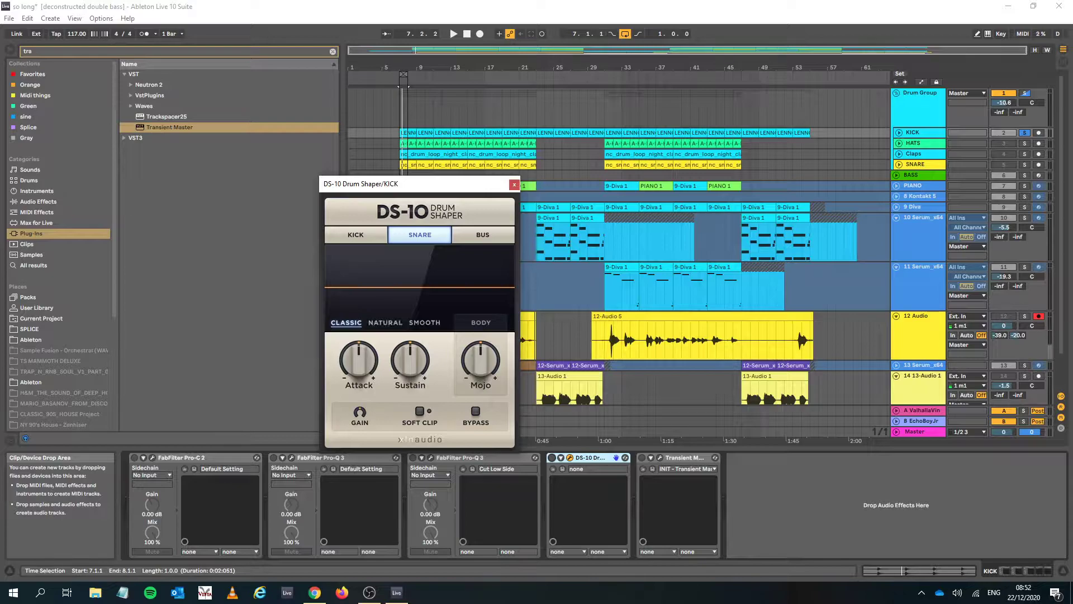
{"action": "left_click", "coordinate": [384, 323]}
{"action": "left_click", "coordinate": [424, 323]}
{"action": "left_click", "coordinate": [482, 235]}
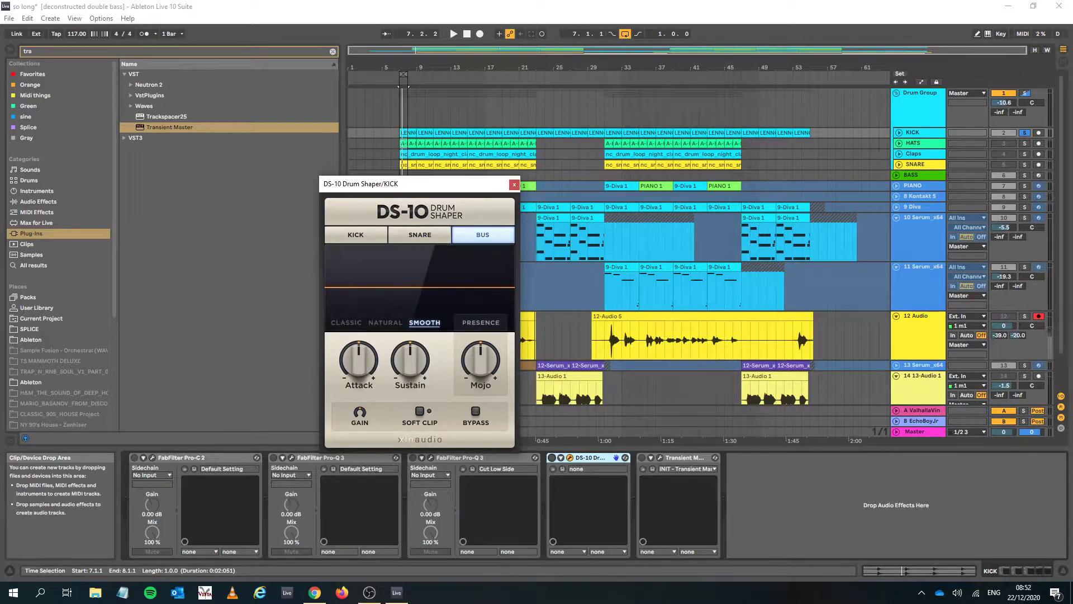
{"action": "left_click", "coordinate": [346, 323]}
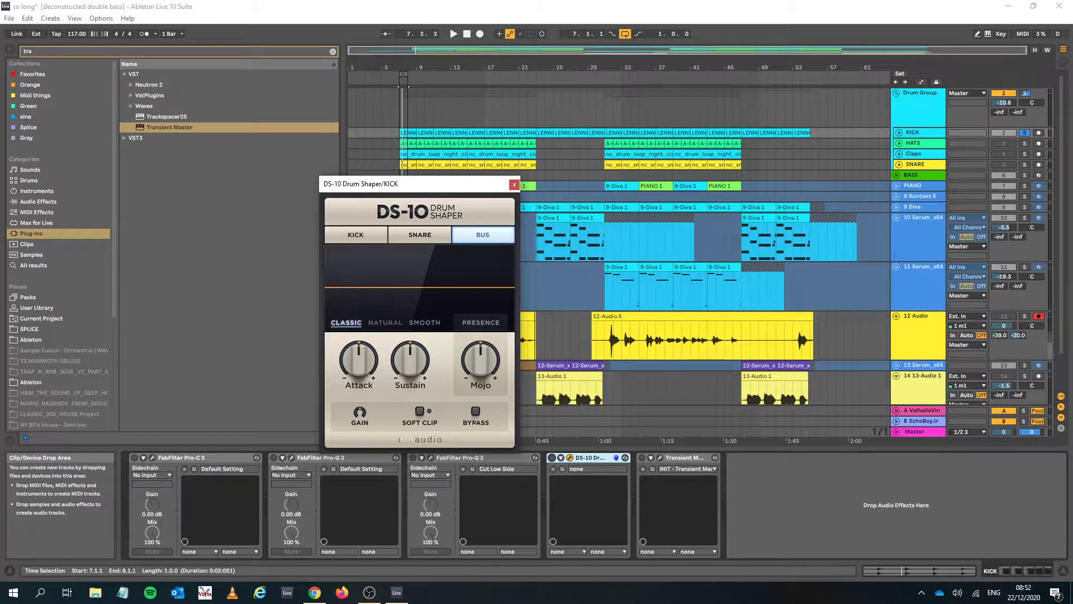
{"action": "left_click", "coordinate": [355, 235]}
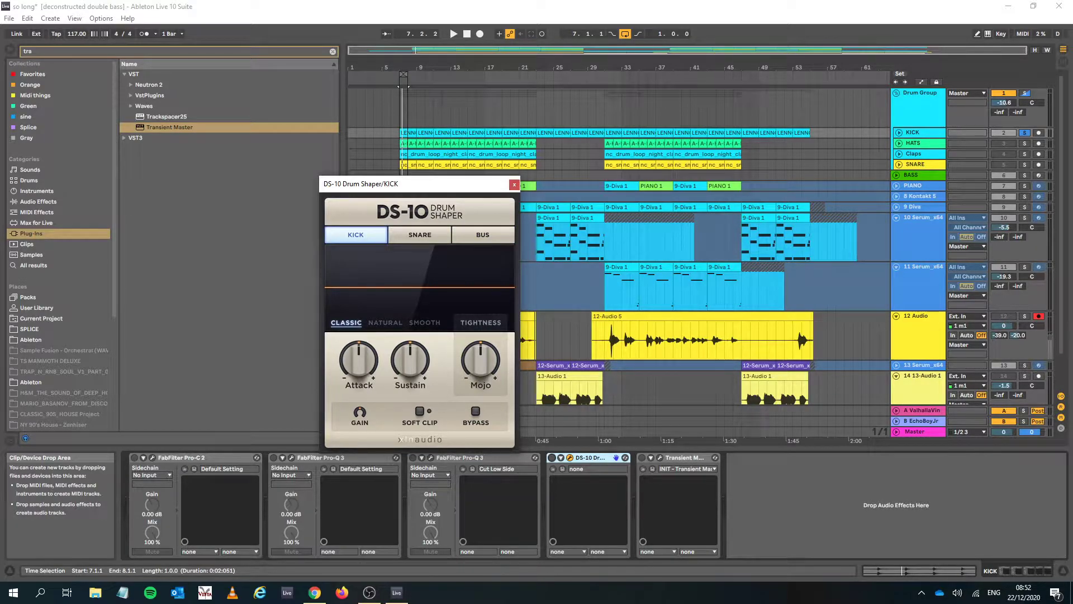
View Snare mode with the Natural character and Bus mode with Smooth, returning to Kick with Classic
{"action": "left_click", "coordinate": [419, 234]}
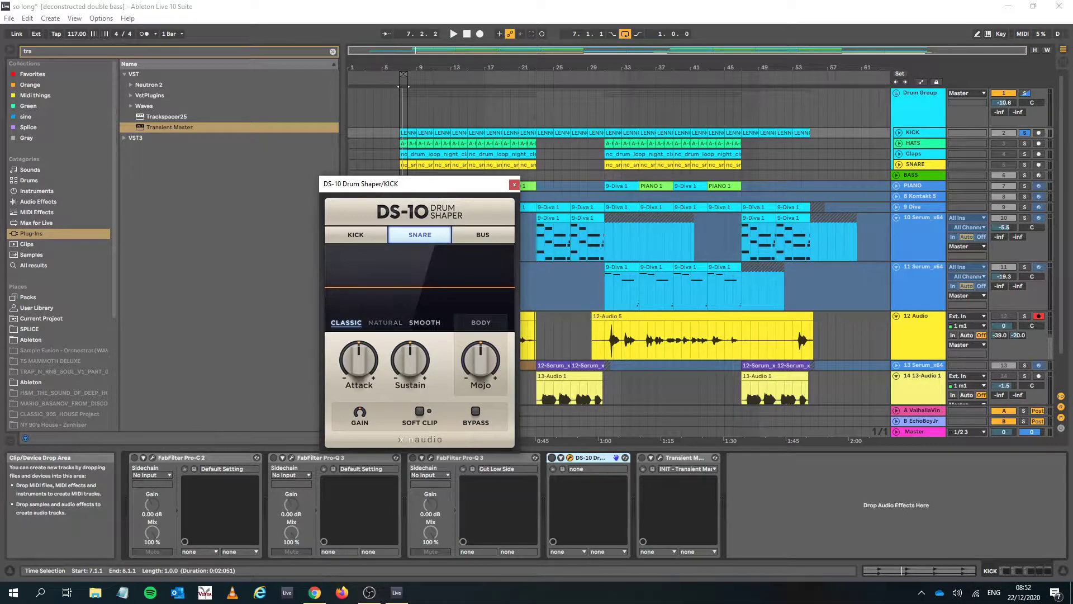
{"action": "left_click", "coordinate": [385, 322]}
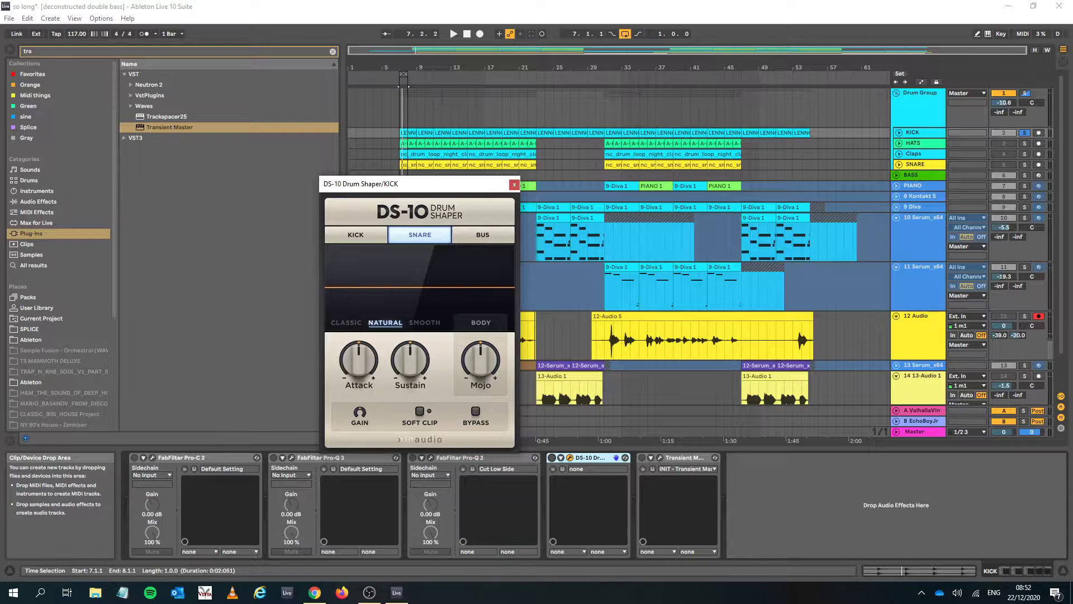
{"action": "left_click", "coordinate": [481, 234]}
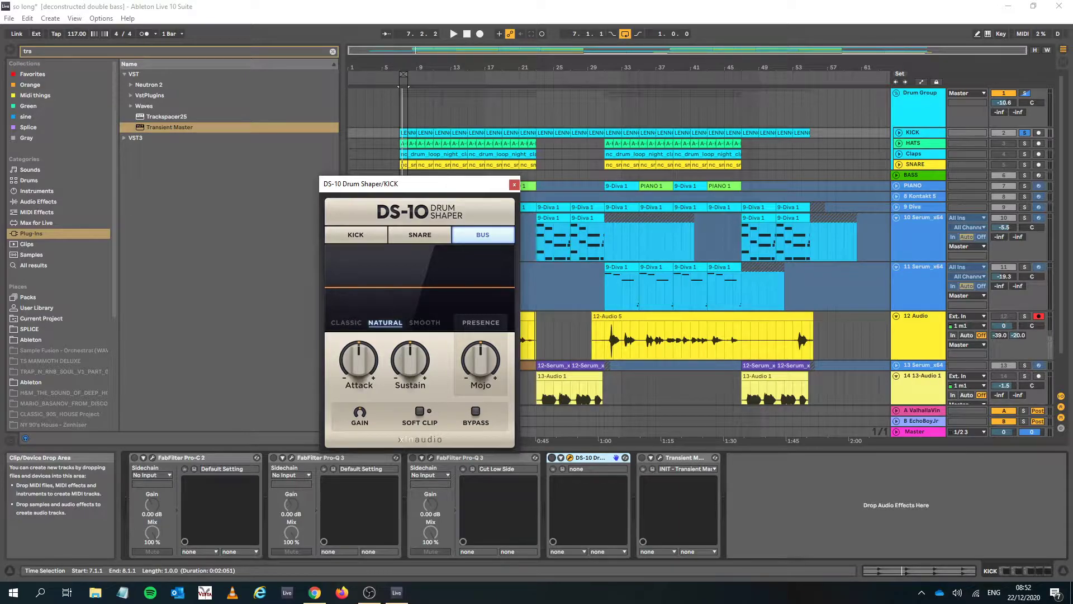
{"action": "left_click", "coordinate": [425, 323]}
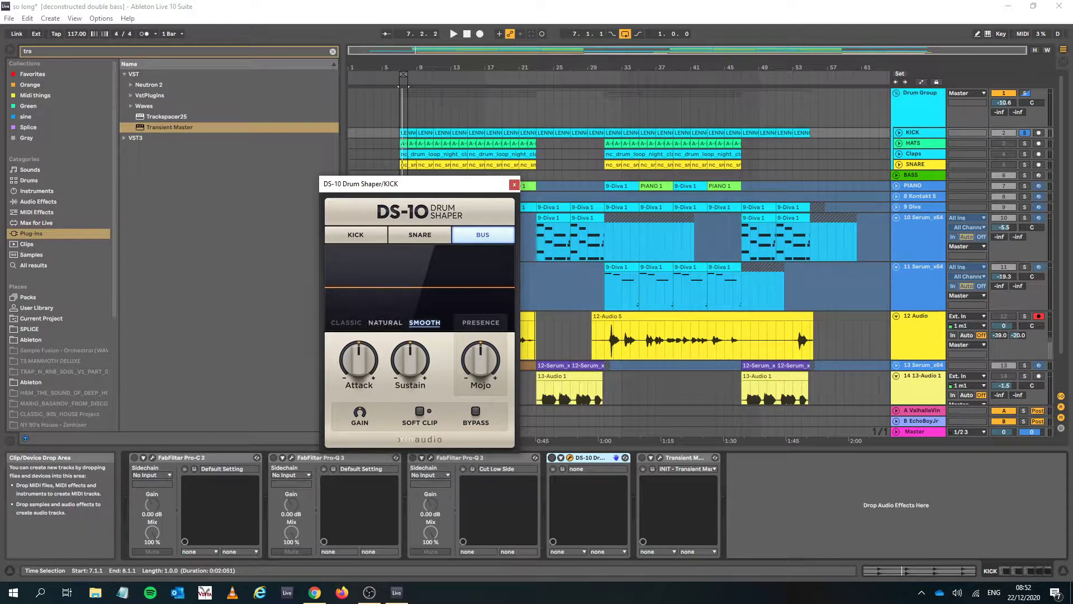
{"action": "left_click", "coordinate": [346, 323]}
{"action": "left_click", "coordinate": [355, 234]}
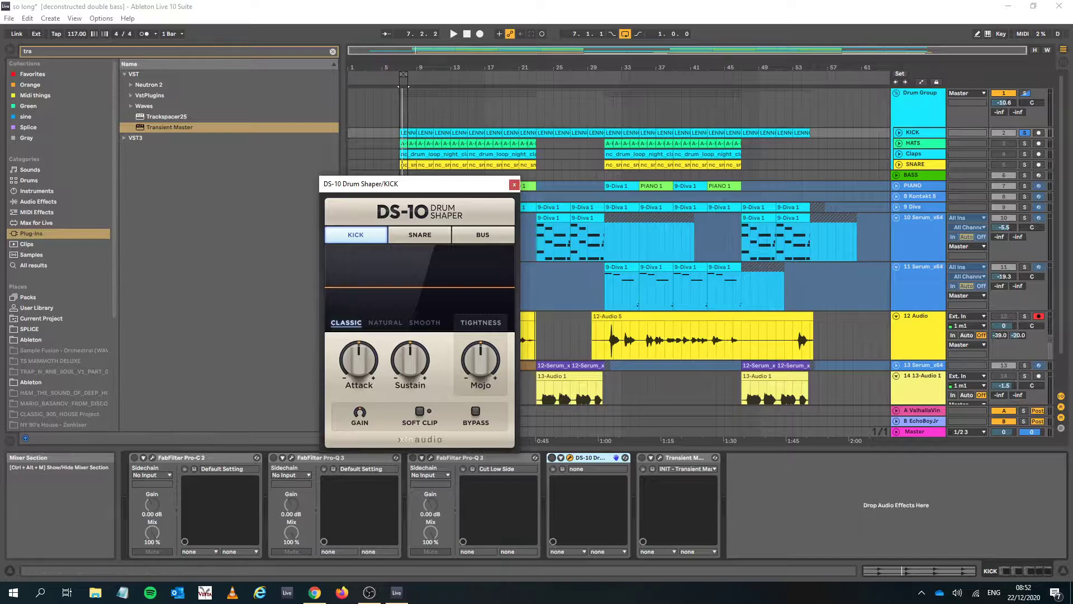
Examine the device chains of the Drum Group and Master tracks, returning to the KICK track
{"action": "left_click", "coordinate": [919, 92]}
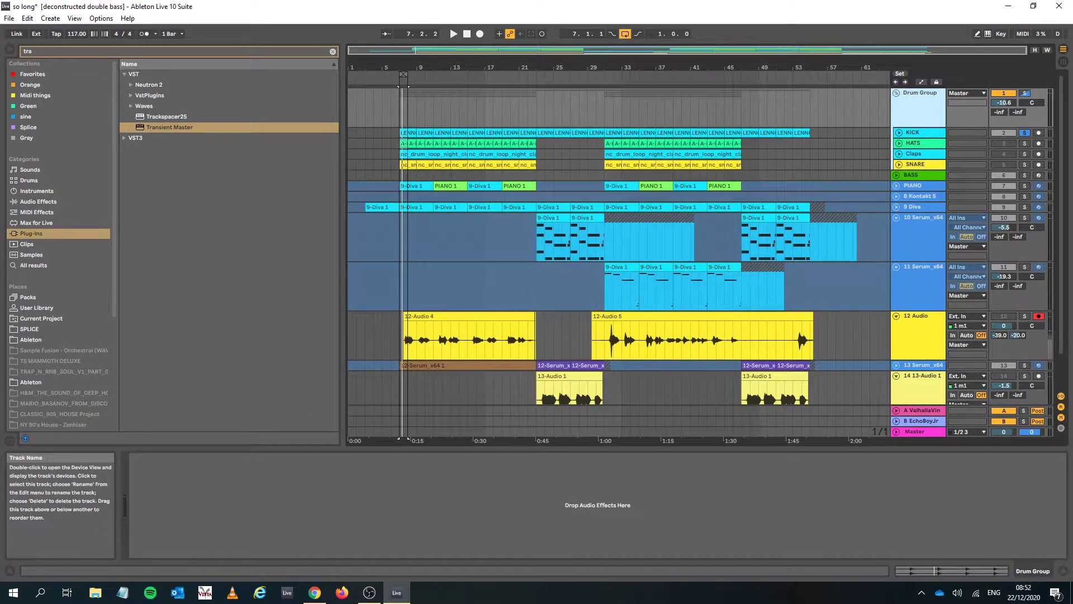
{"action": "key", "text": "Down"}
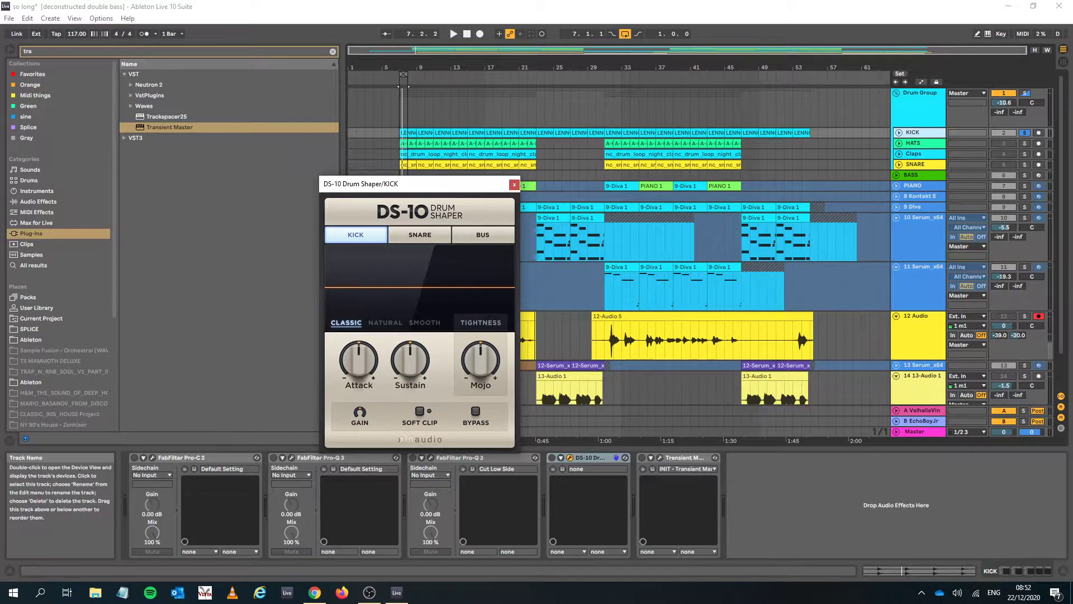
{"action": "left_click", "coordinate": [917, 431]}
{"action": "left_click", "coordinate": [920, 93]}
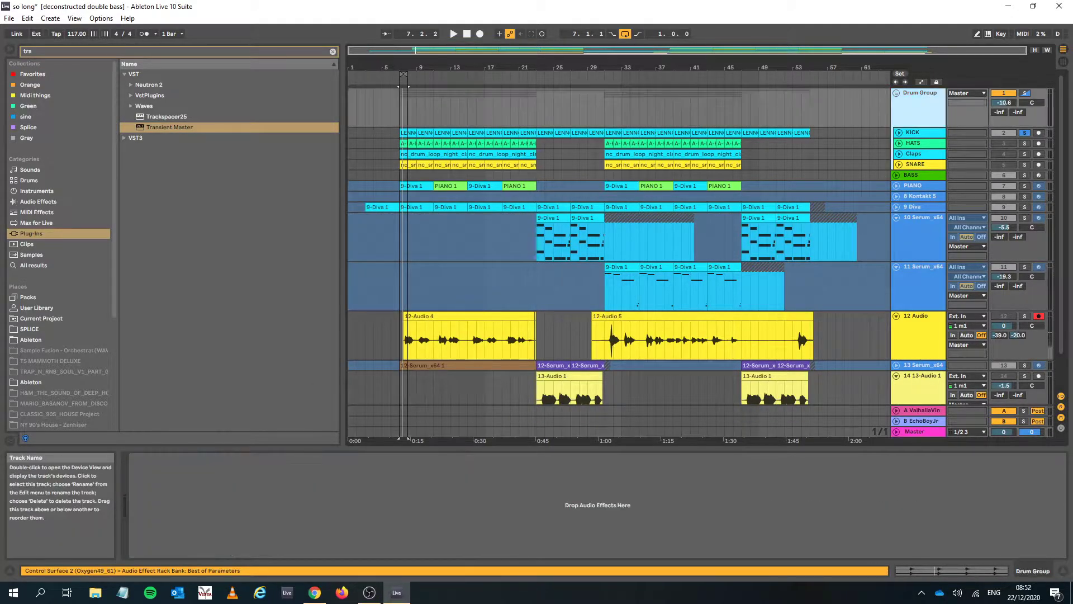
{"action": "left_click", "coordinate": [917, 132]}
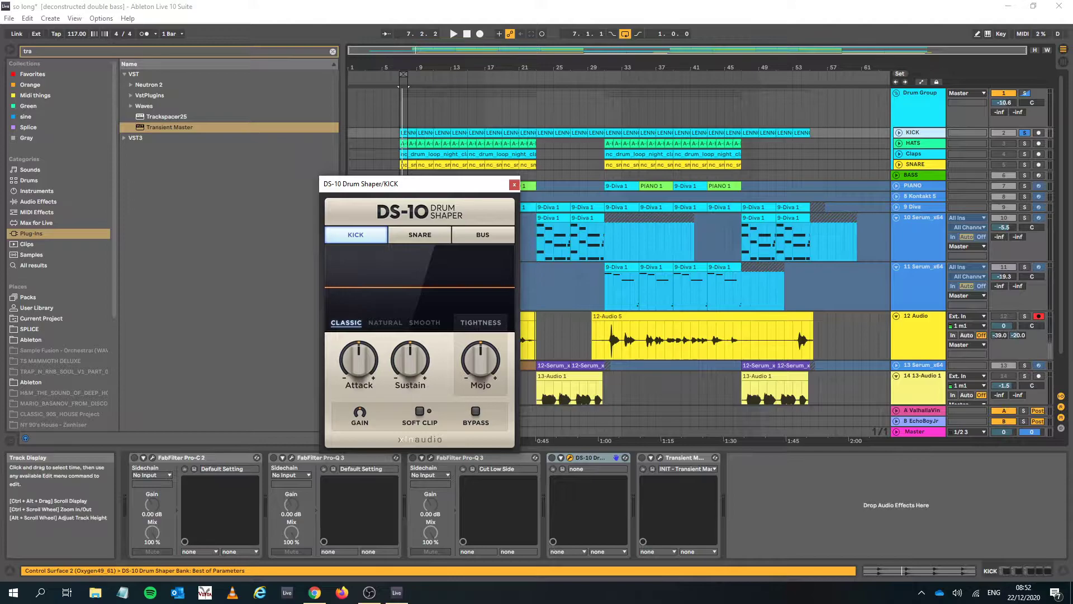
Enable the DS-10 Drum Shaper on the KICK track during loop playback and raise its Attack moderately
{"action": "key", "text": "space"}
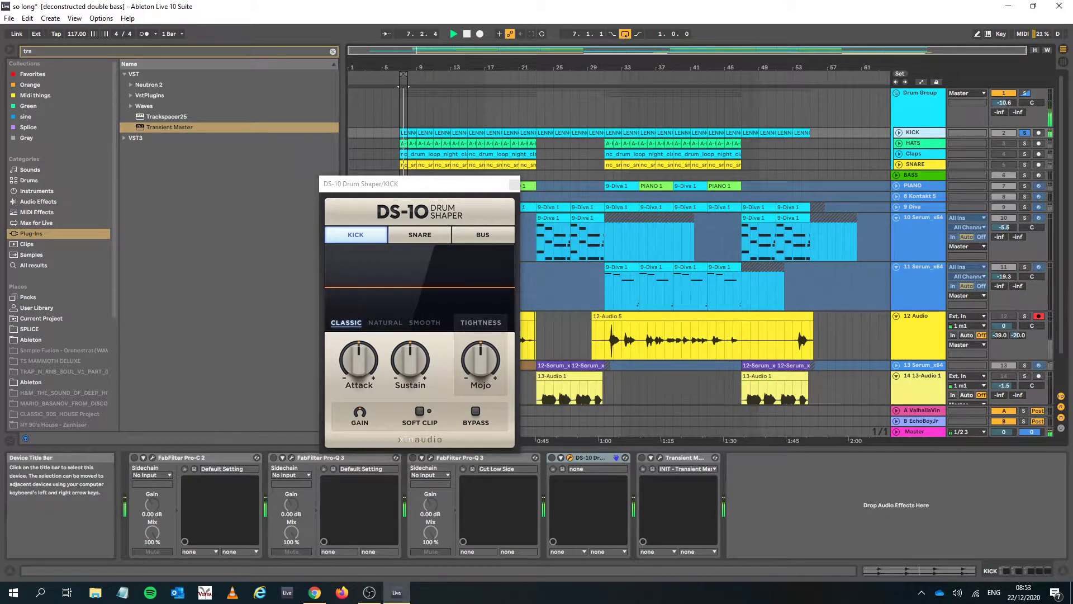
{"action": "left_click", "coordinate": [552, 457]}
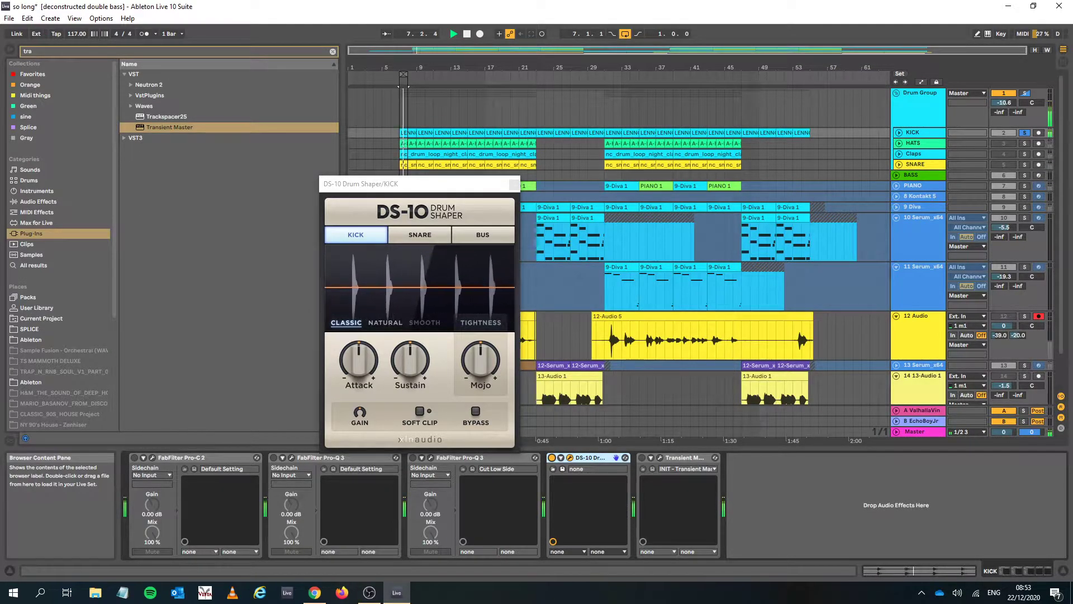
{"action": "left_click_drag", "start_coordinate": [359, 360], "coordinate": [358, 352]}
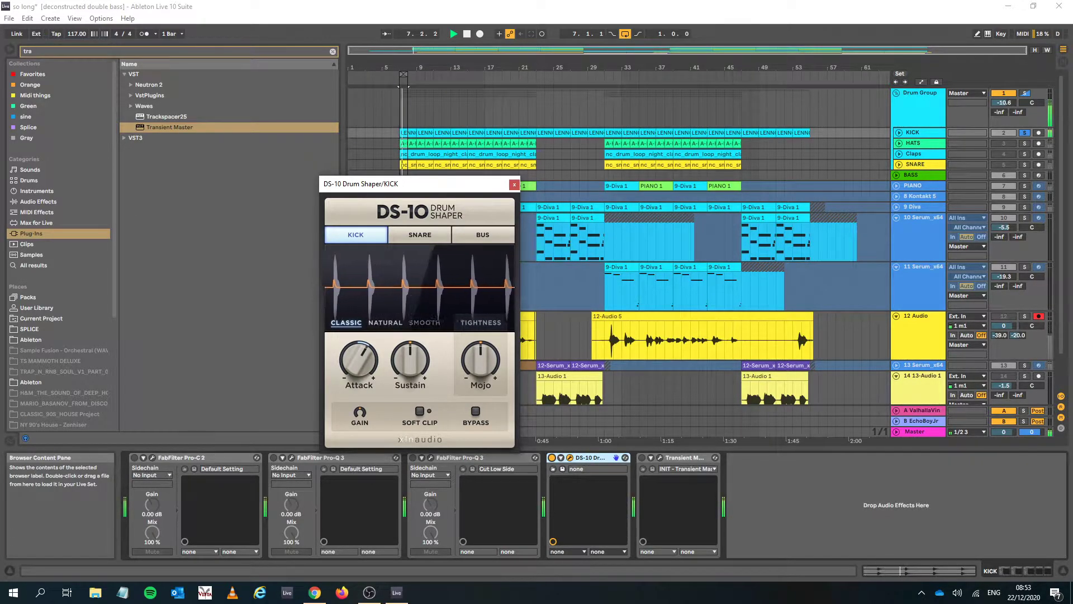
Audition the raised Attack with the Natural and Smooth characters, ending on Classic
{"action": "left_click", "coordinate": [385, 323]}
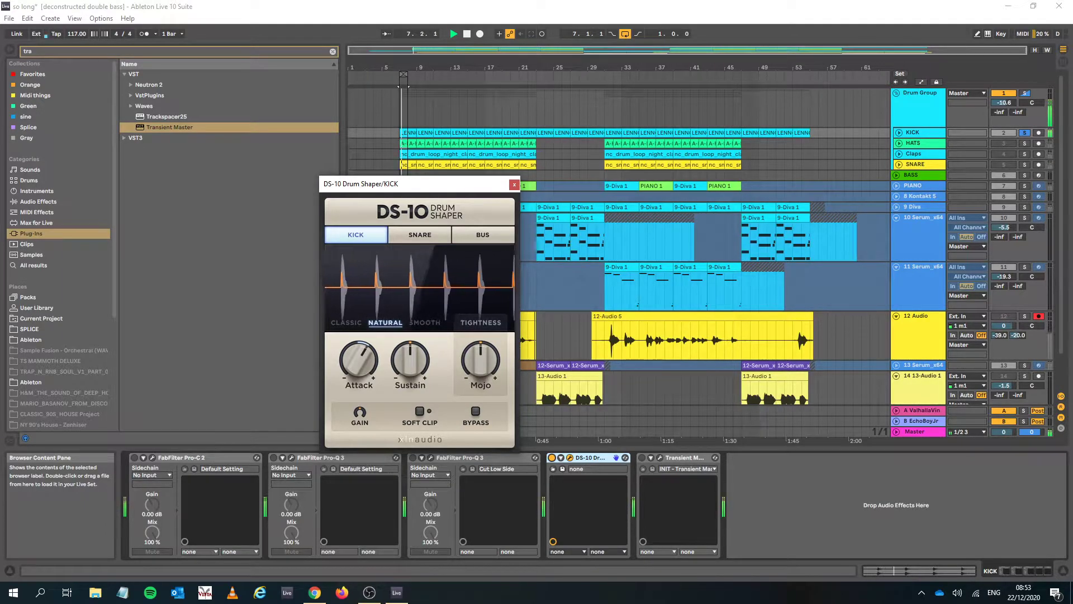
{"action": "left_click", "coordinate": [425, 322]}
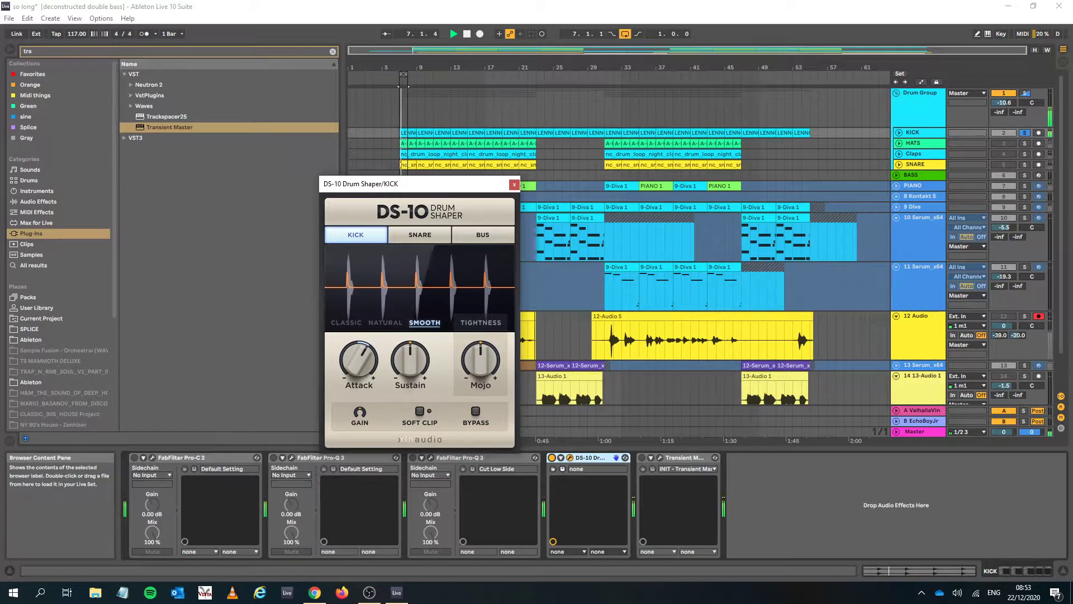
{"action": "mouse_move", "coordinate": [359, 361]}
{"action": "left_mouse_down"}
{"action": "mouse_move", "coordinate": [359, 334]}
{"action": "mouse_move", "coordinate": [359, 361]}
{"action": "left_mouse_up"}
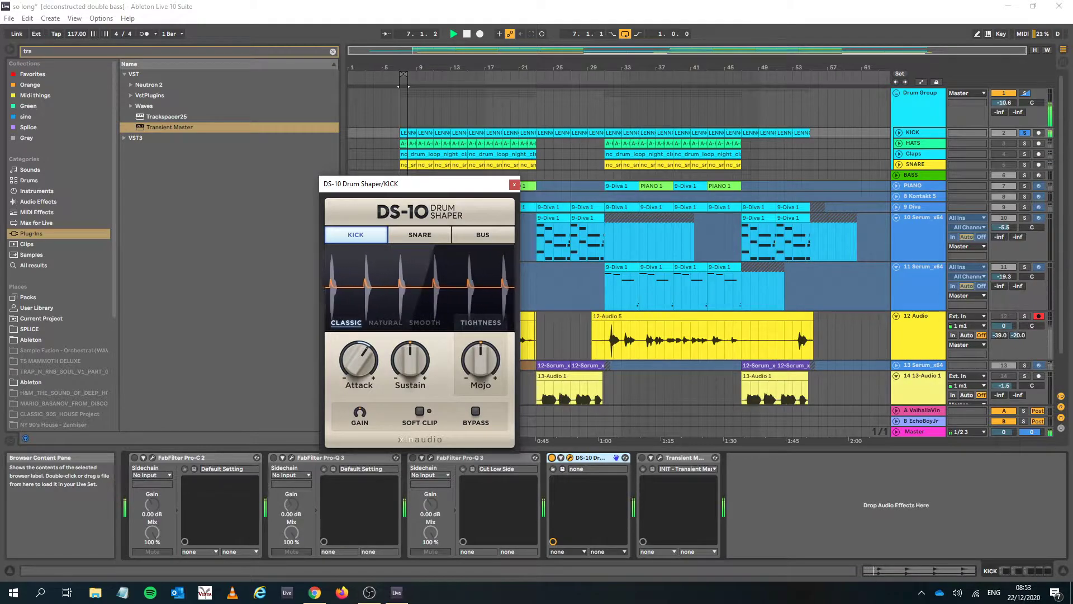
Adjust the drum shaper's output gain and raise Attack to its maximum
{"action": "left_click_drag", "start_coordinate": [359, 412], "coordinate": [359, 401]}
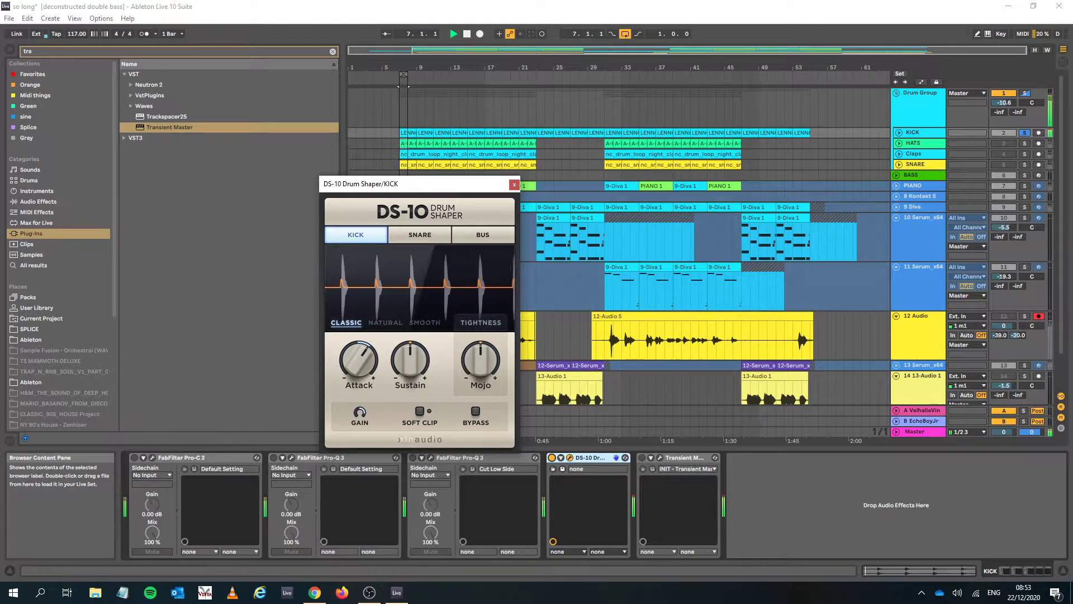
{"action": "left_click_drag", "start_coordinate": [359, 360], "coordinate": [359, 330]}
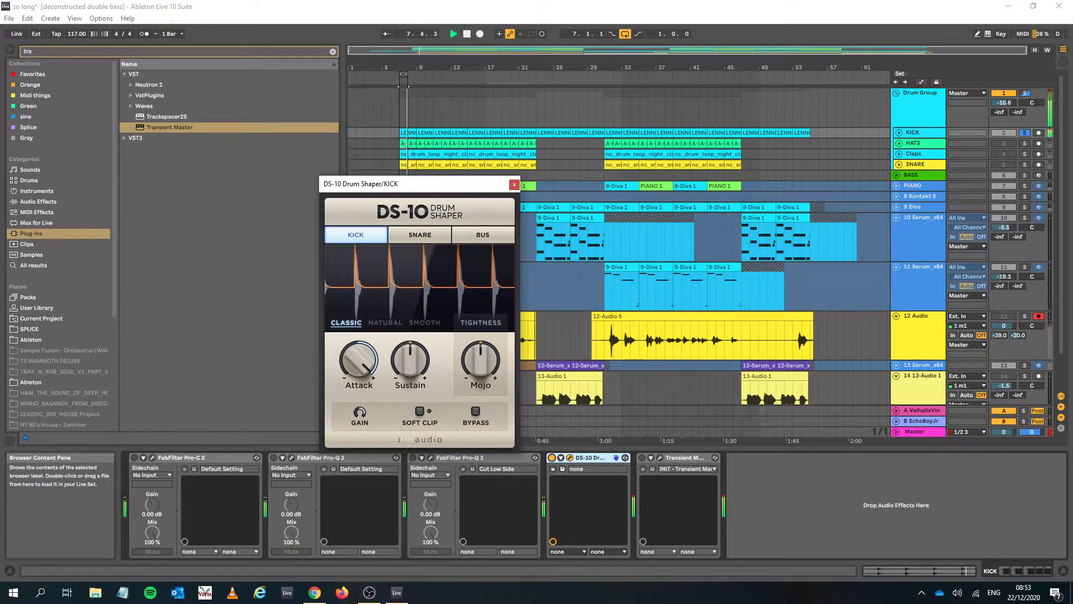
Audition the maximum Attack with Natural, Smooth and Classic, and return Attack to its centre position
{"action": "left_click", "coordinate": [385, 323]}
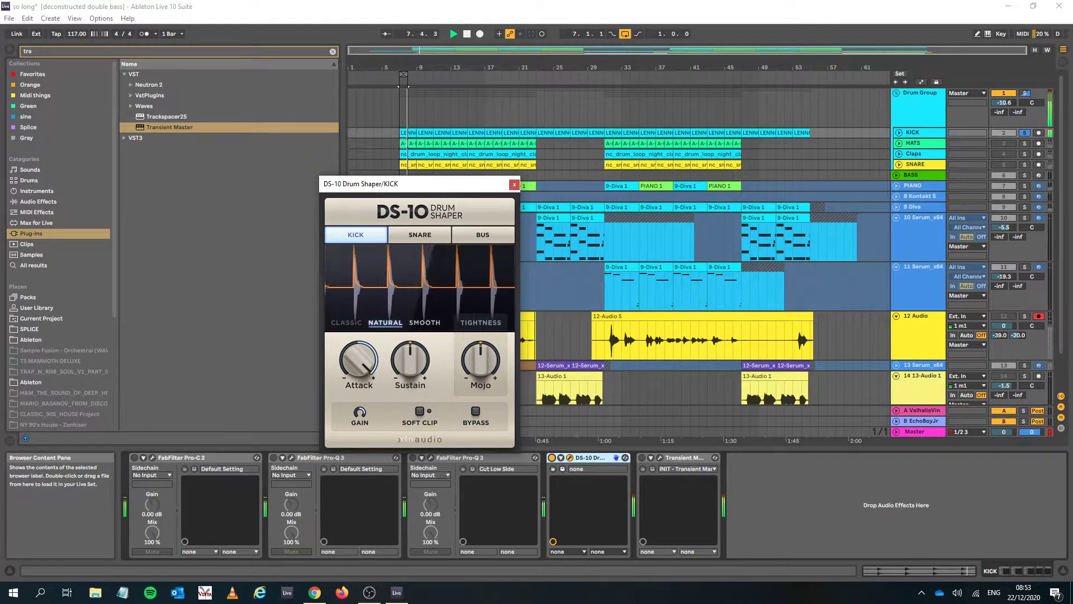
{"action": "left_click", "coordinate": [424, 322]}
{"action": "left_click", "coordinate": [346, 323]}
{"action": "left_click_drag", "start_coordinate": [358, 361], "coordinate": [359, 398]}
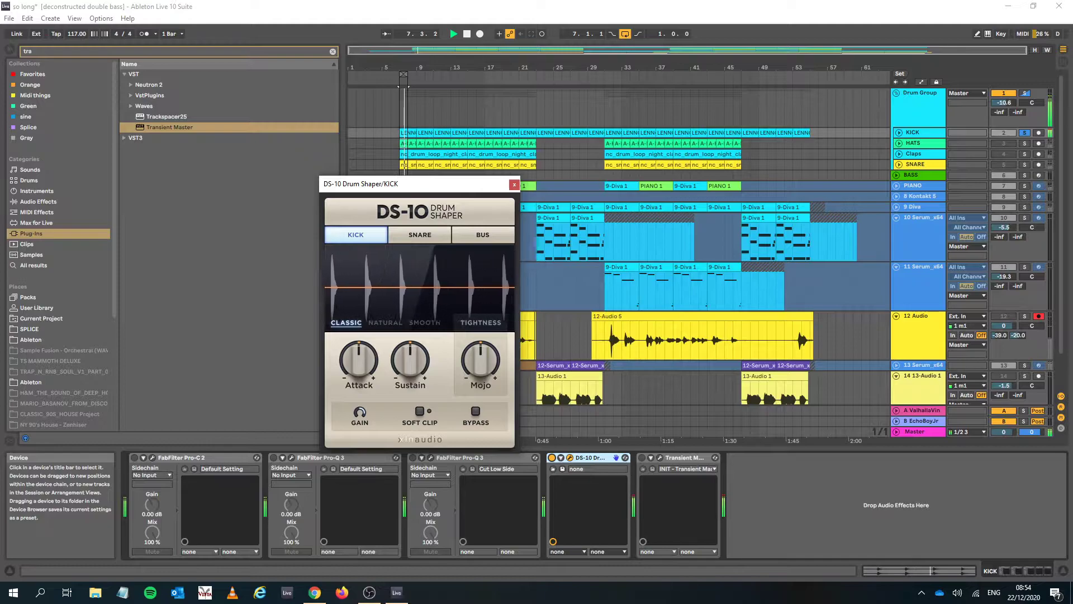
Raise the kick's Sustain to 100% and switch the shaping character to Natural
{"action": "left_click_drag", "start_coordinate": [411, 404], "coordinate": [410, 397]}
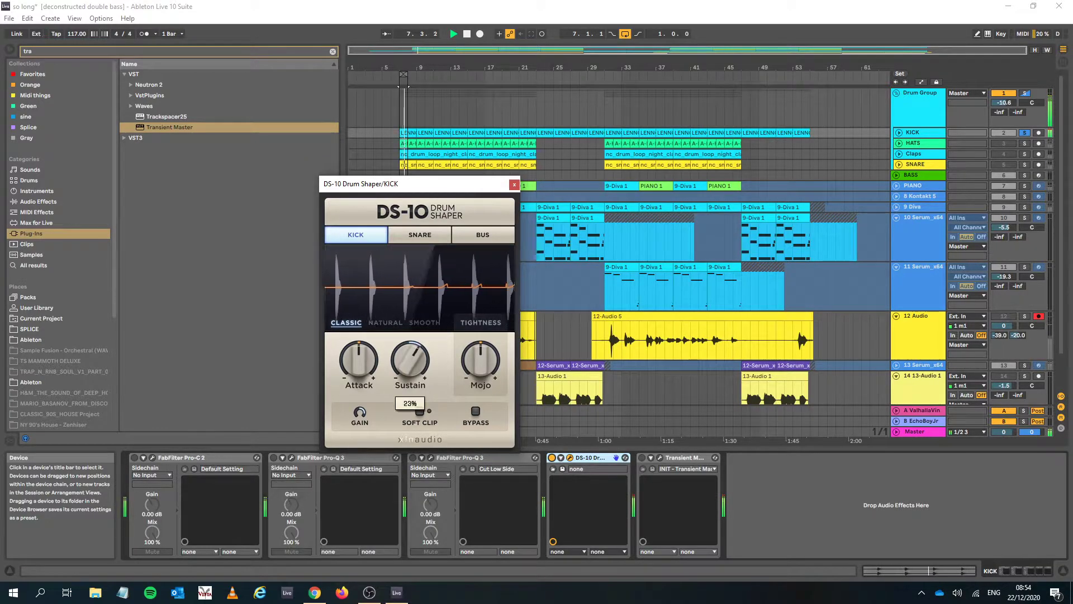
{"action": "left_click_drag", "start_coordinate": [410, 359], "coordinate": [410, 344]}
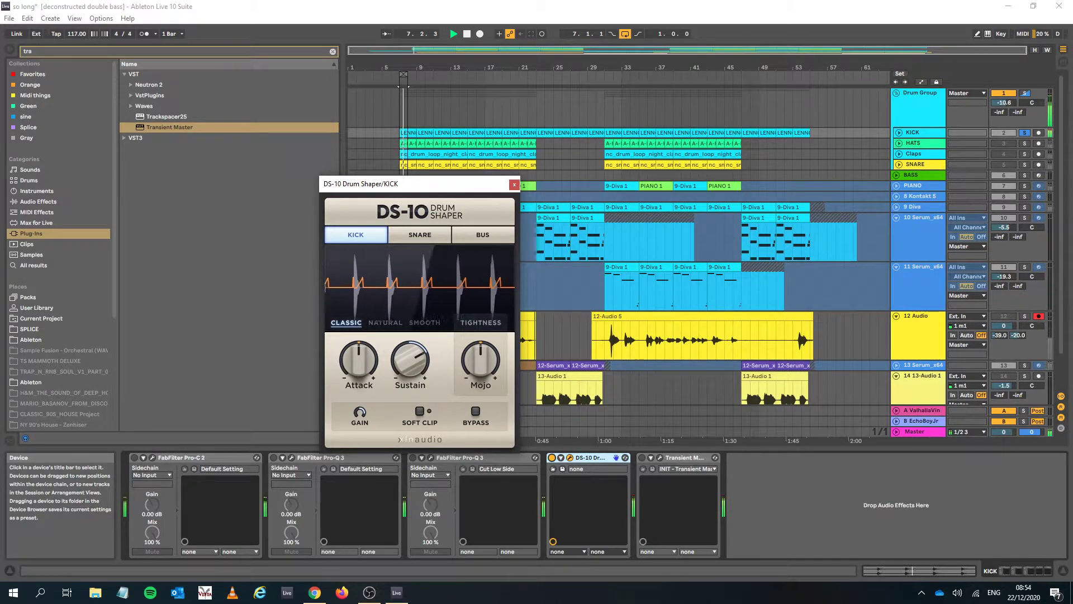
{"action": "left_click_drag", "start_coordinate": [410, 360], "coordinate": [410, 336]}
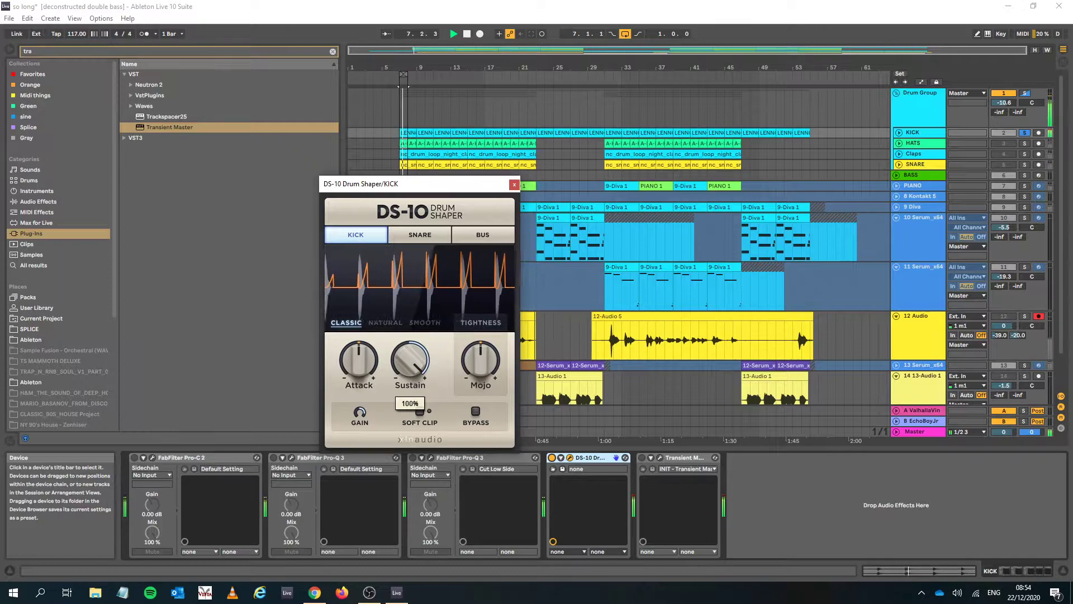
{"action": "left_click", "coordinate": [385, 323]}
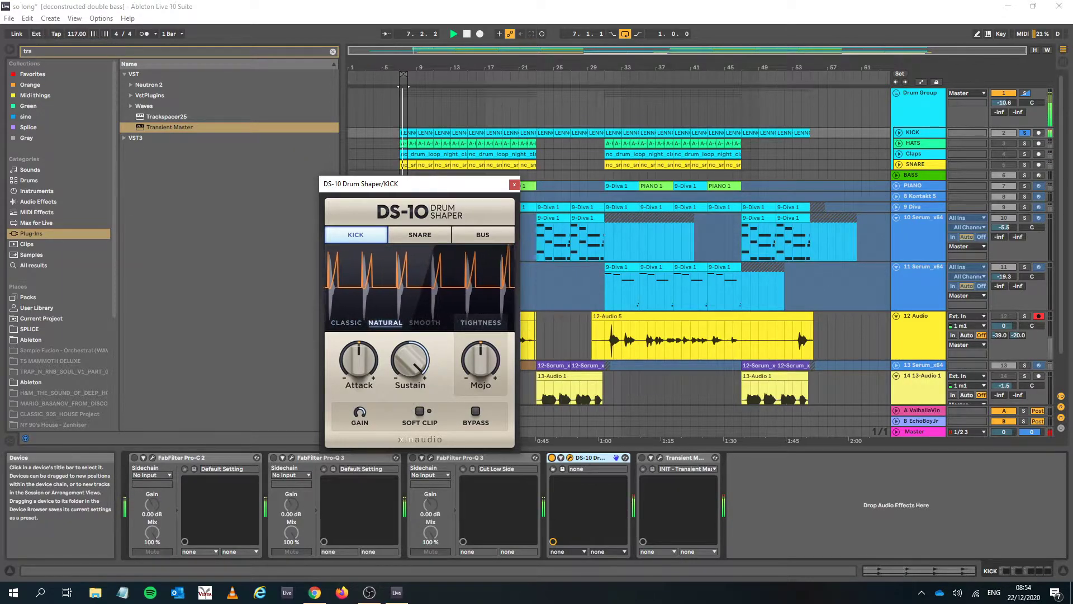
Set the kick's character to Smooth, turn on Soft Clip, boost Attack strongly and set Sustain to its maximum
{"action": "left_click_drag", "start_coordinate": [411, 361], "coordinate": [410, 380]}
{"action": "left_click", "coordinate": [425, 323]}
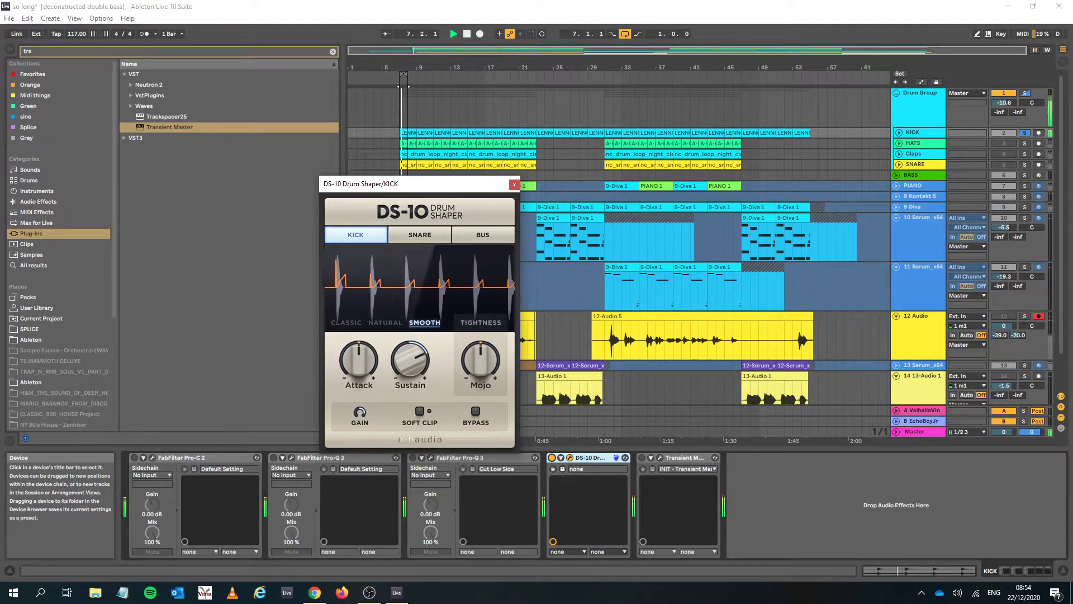
{"action": "left_click_drag", "start_coordinate": [411, 369], "coordinate": [411, 407]}
{"action": "left_click_drag", "start_coordinate": [359, 361], "coordinate": [359, 337]}
{"action": "left_click_drag", "start_coordinate": [409, 360], "coordinate": [410, 336]}
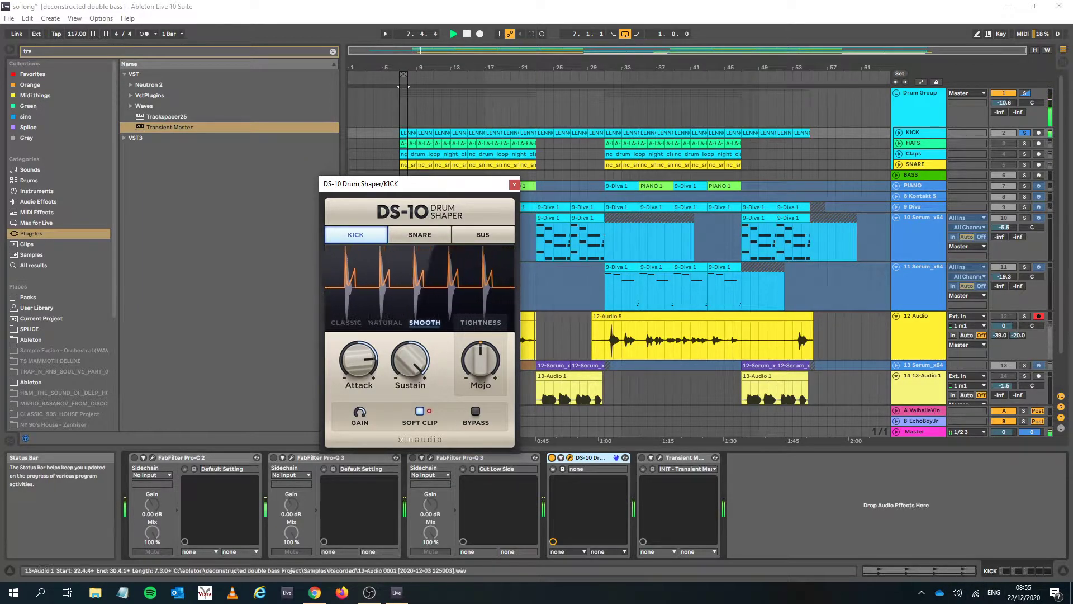
Reduce the kick's Sustain and Attack to moderate boosts and compare against the bypassed sound
{"action": "left_click_drag", "start_coordinate": [410, 359], "coordinate": [410, 397]}
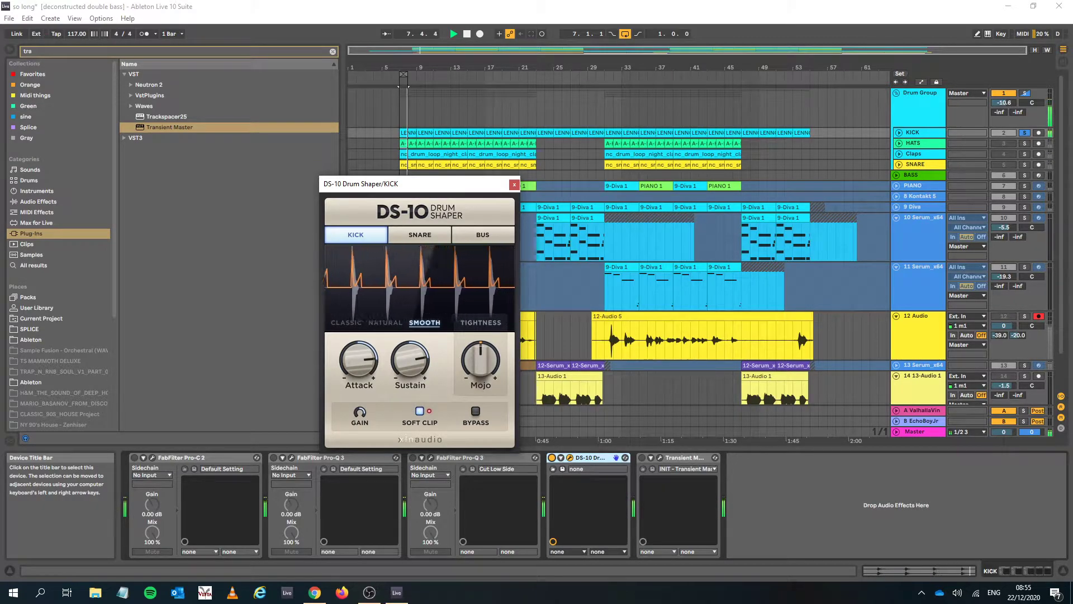
{"action": "left_click_drag", "start_coordinate": [410, 360], "coordinate": [358, 379]}
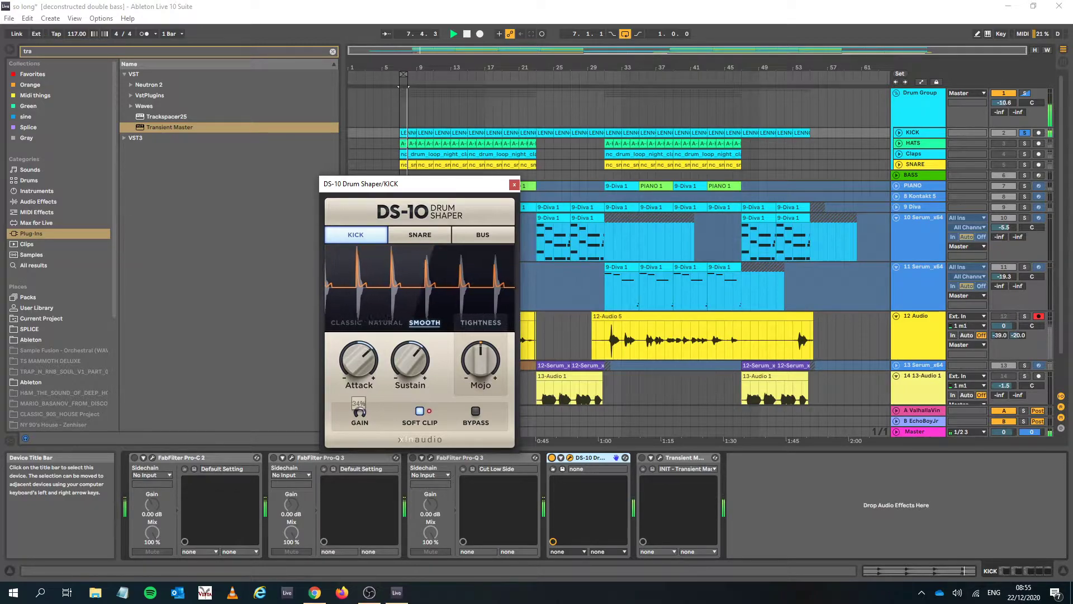
{"action": "left_click", "coordinate": [476, 411]}
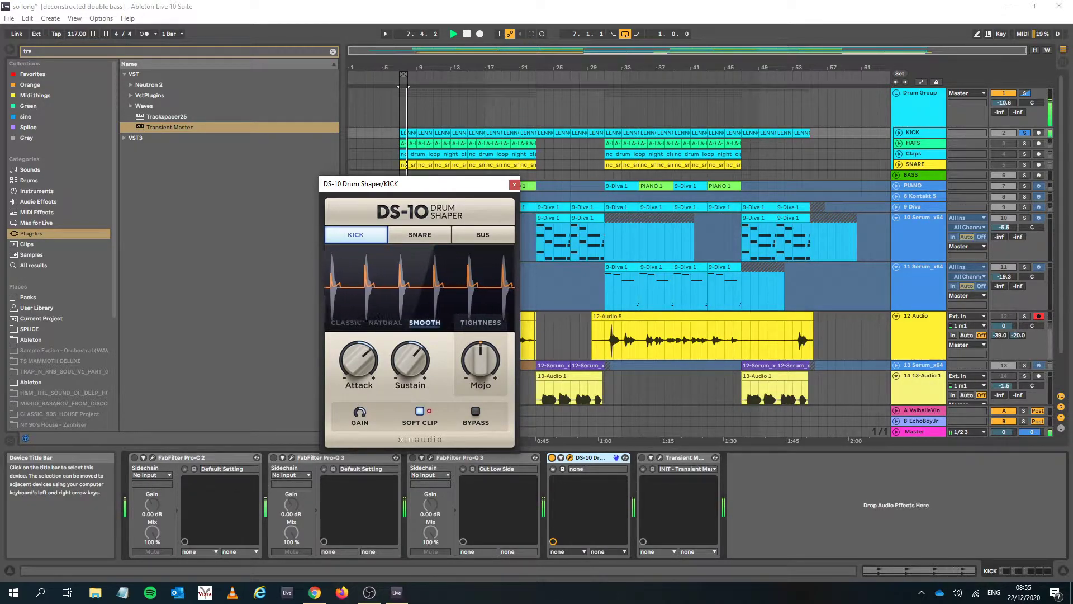
Return Sustain to its centre position, turn off Soft Clip and lower Attack to a slight boost
{"action": "left_click_drag", "start_coordinate": [410, 361], "coordinate": [410, 374]}
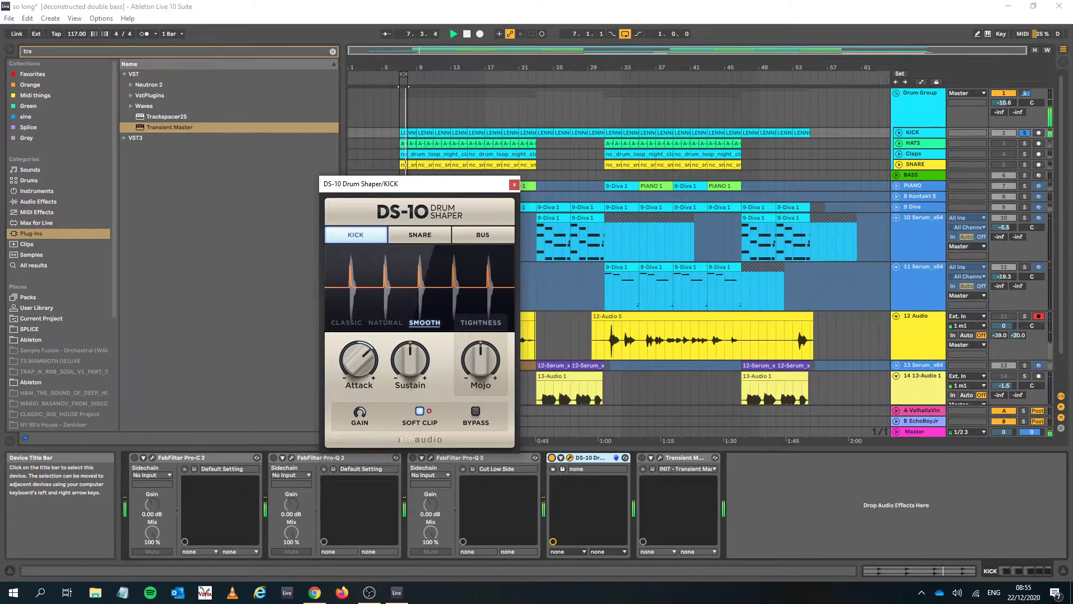
{"action": "left_click", "coordinate": [420, 412]}
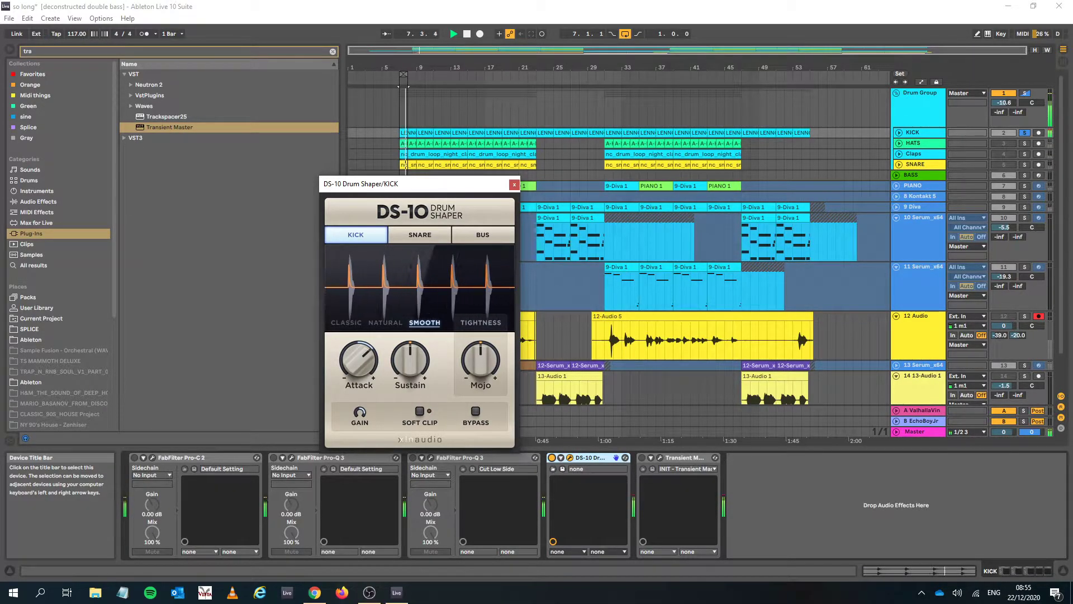
{"action": "left_click_drag", "start_coordinate": [358, 360], "coordinate": [358, 374]}
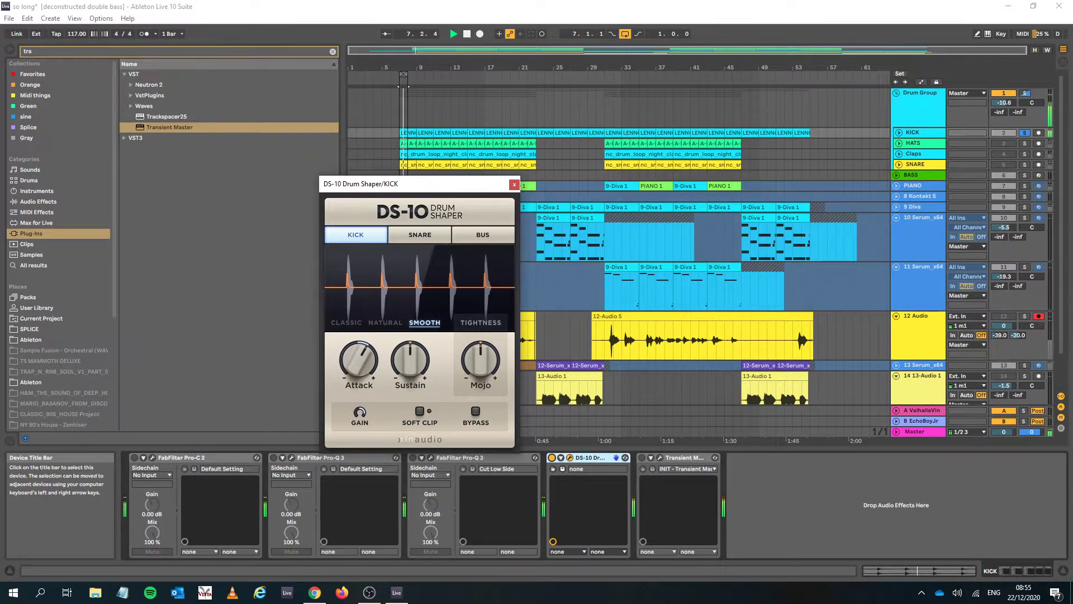
Audition Mojo at 52% and at its maximum with a slightly lower Attack, settle on a moderate Mojo boost, and stop playback
{"action": "mouse_move", "coordinate": [480, 361]}
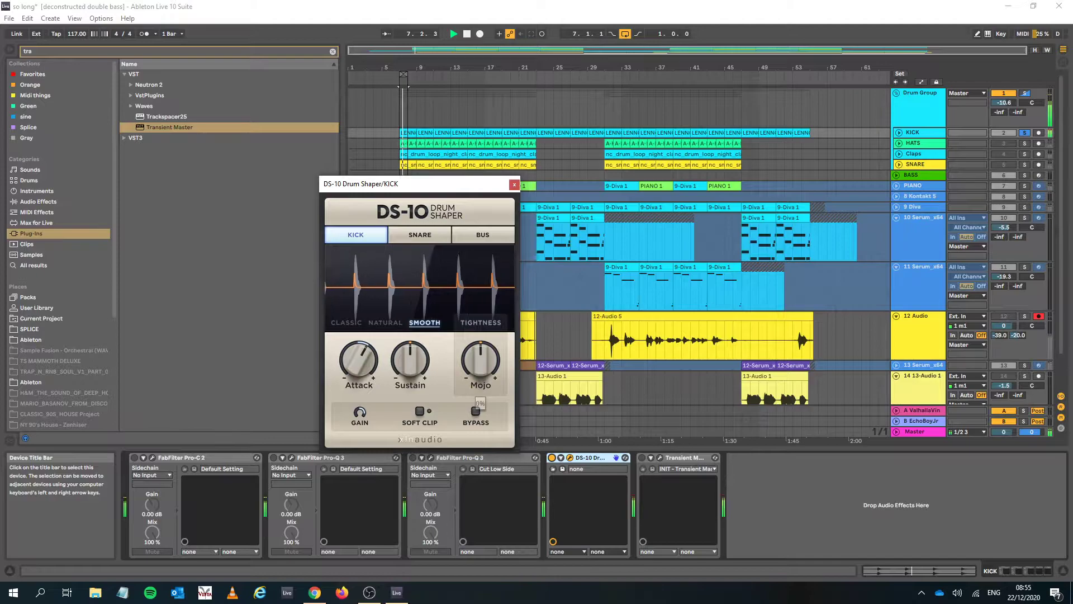
{"action": "left_click_drag", "start_coordinate": [480, 361], "coordinate": [480, 335]}
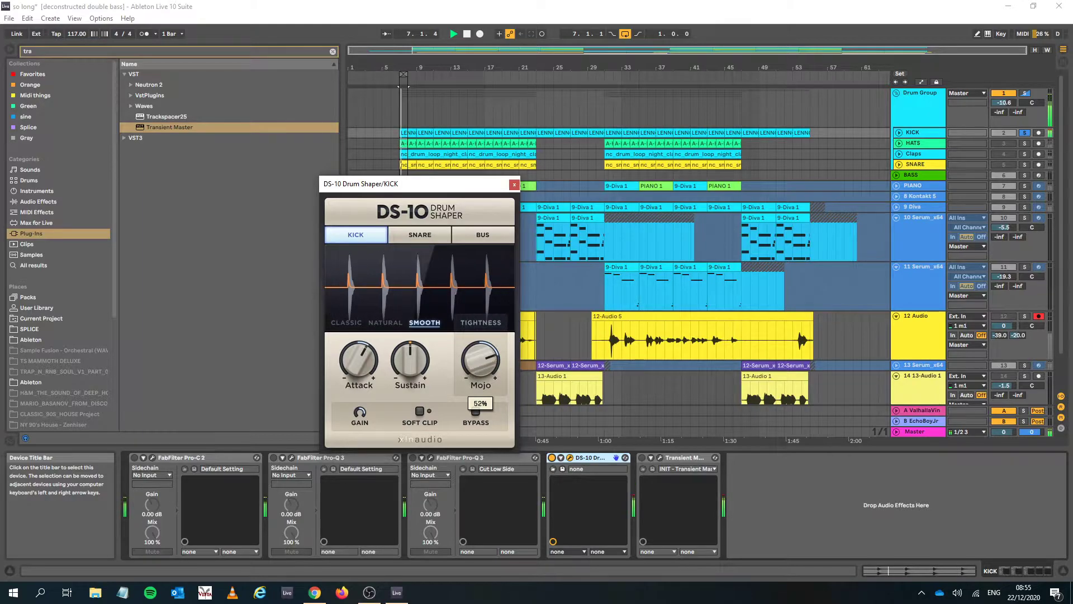
{"action": "left_click_drag", "start_coordinate": [358, 360], "coordinate": [359, 371]}
{"action": "left_click_drag", "start_coordinate": [481, 361], "coordinate": [481, 335]}
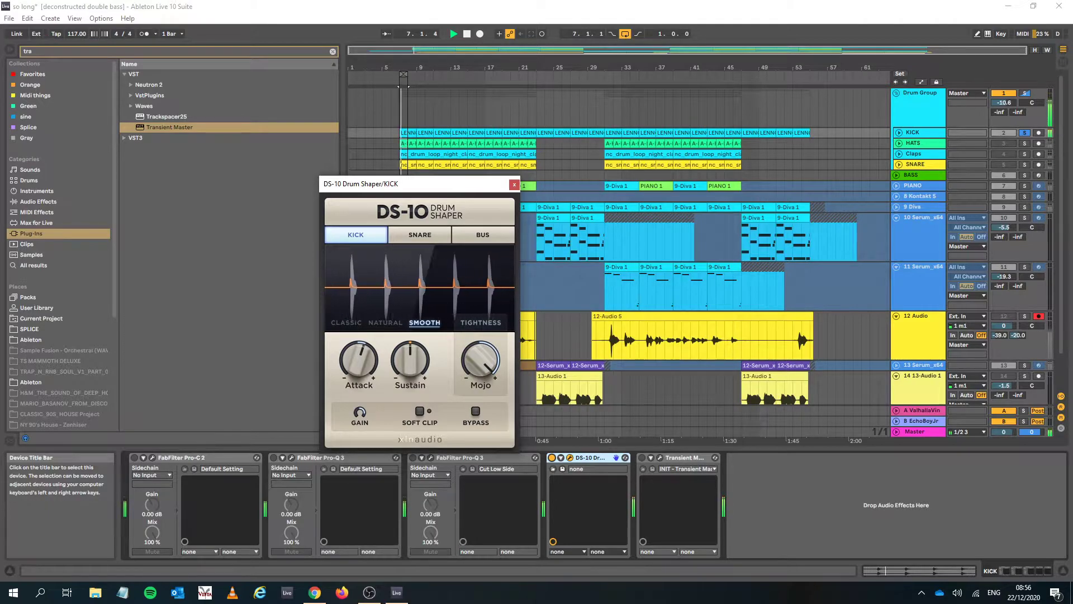
{"action": "left_click_drag", "start_coordinate": [480, 360], "coordinate": [480, 486]}
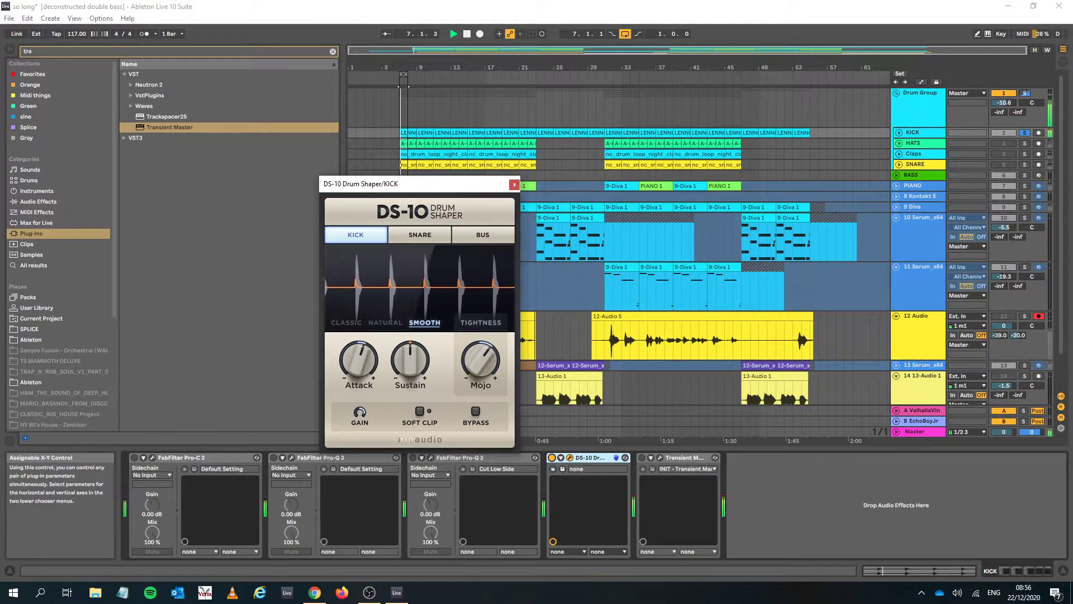
{"action": "key", "text": "space"}
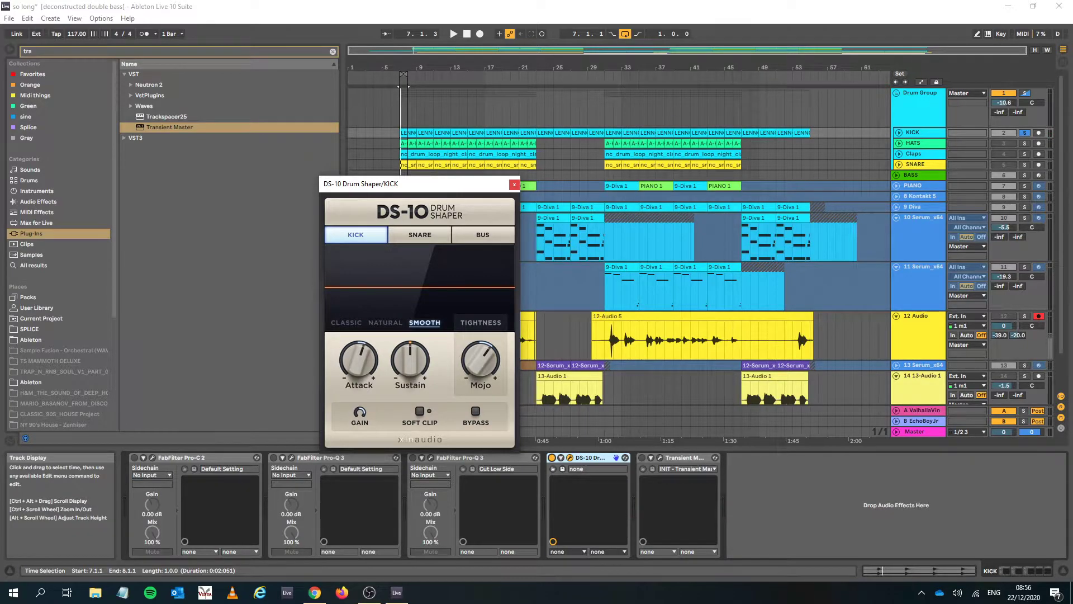
Close and deactivate the DS-10 on the kick track, open Transient Master and start playback
{"action": "left_click", "coordinate": [515, 185]}
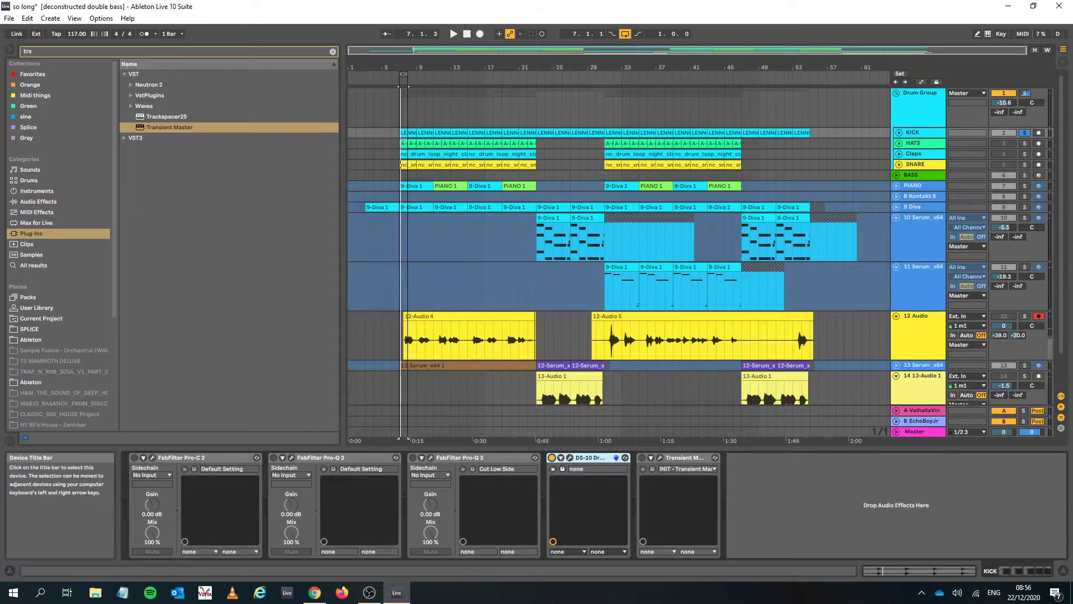
{"action": "left_click", "coordinate": [552, 457]}
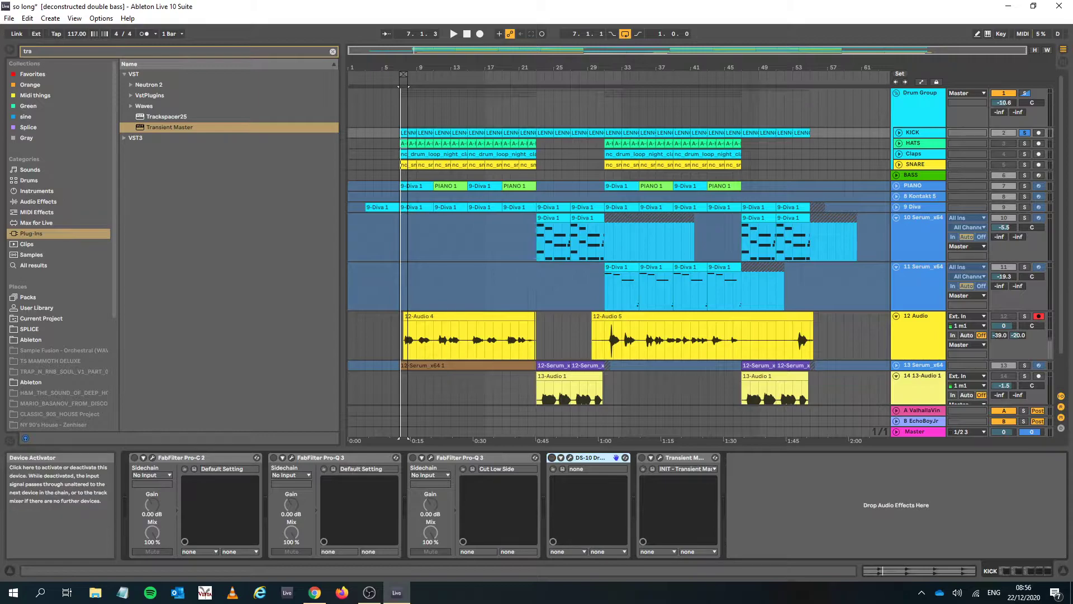
{"action": "left_click", "coordinate": [660, 457]}
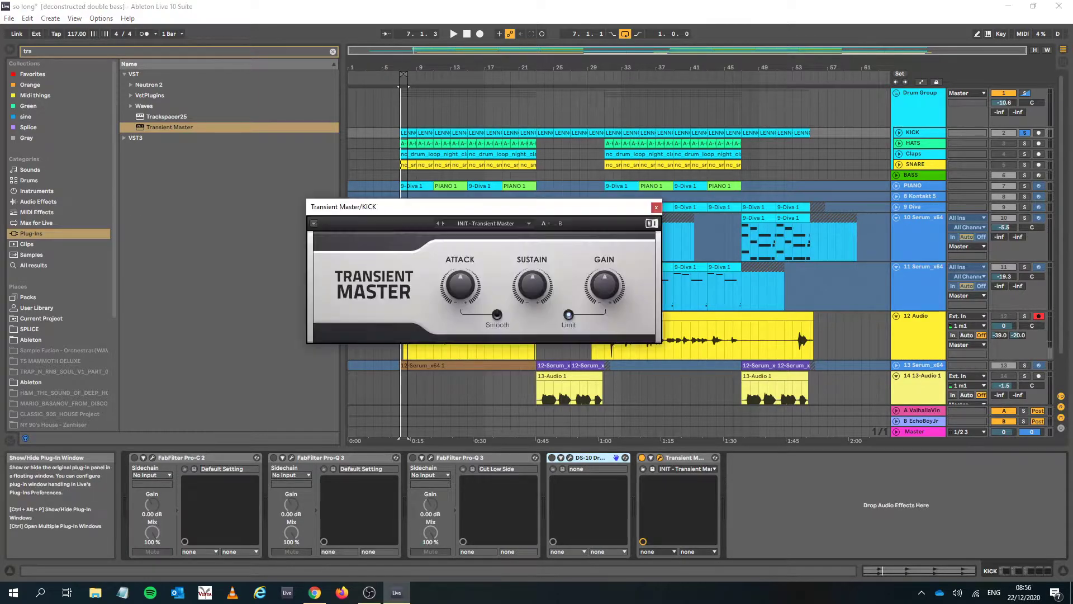
{"action": "left_click", "coordinate": [407, 351]}
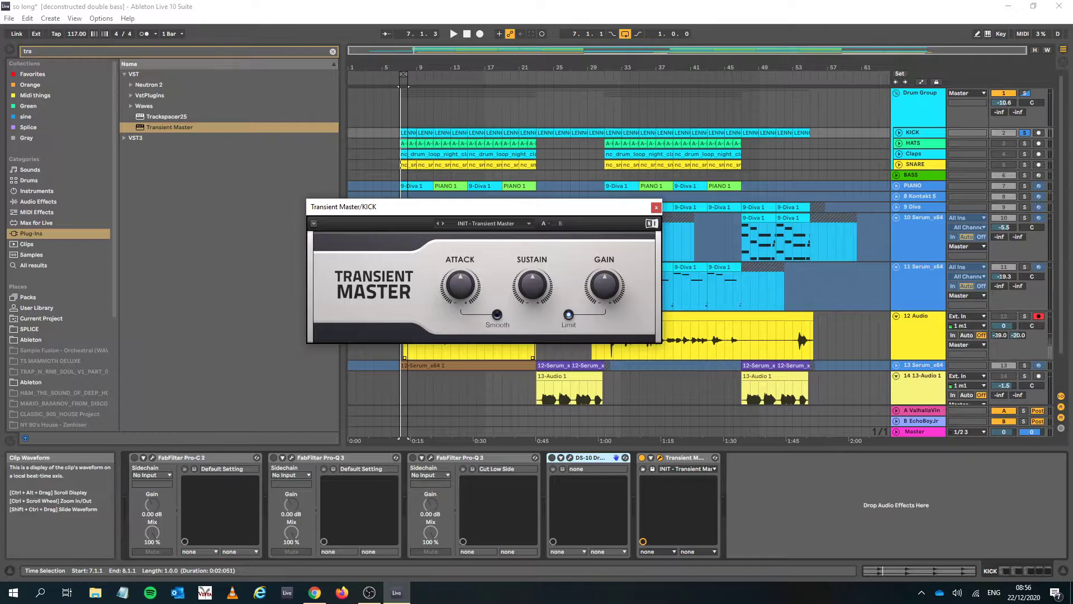
{"action": "key", "text": "space"}
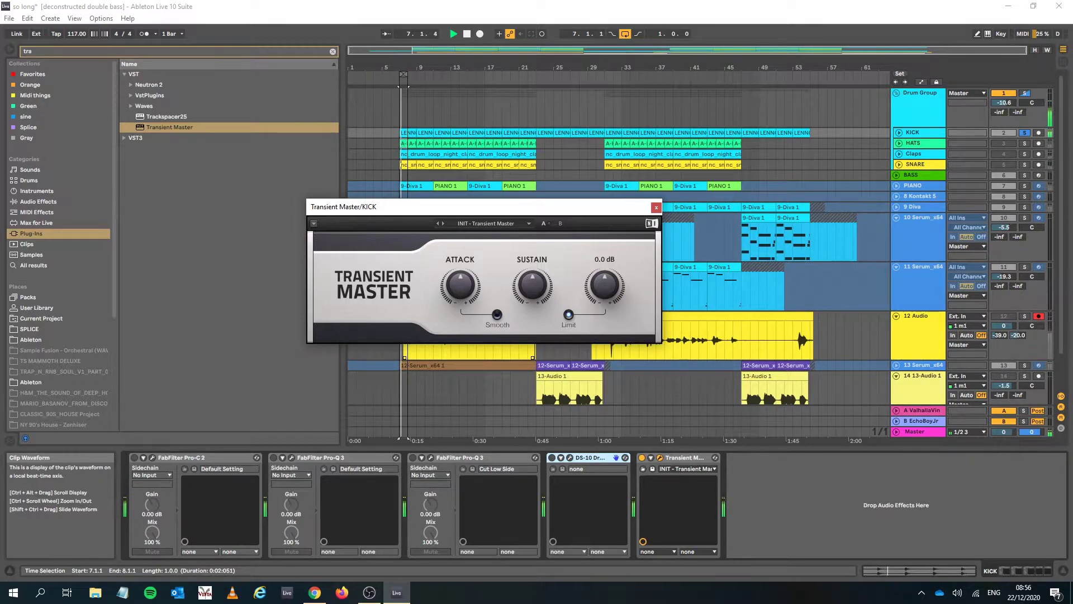
Raise Transient Master's Gain and Attack to their maximums and turn on Smooth
{"action": "left_click_drag", "start_coordinate": [604, 285], "coordinate": [605, 243]}
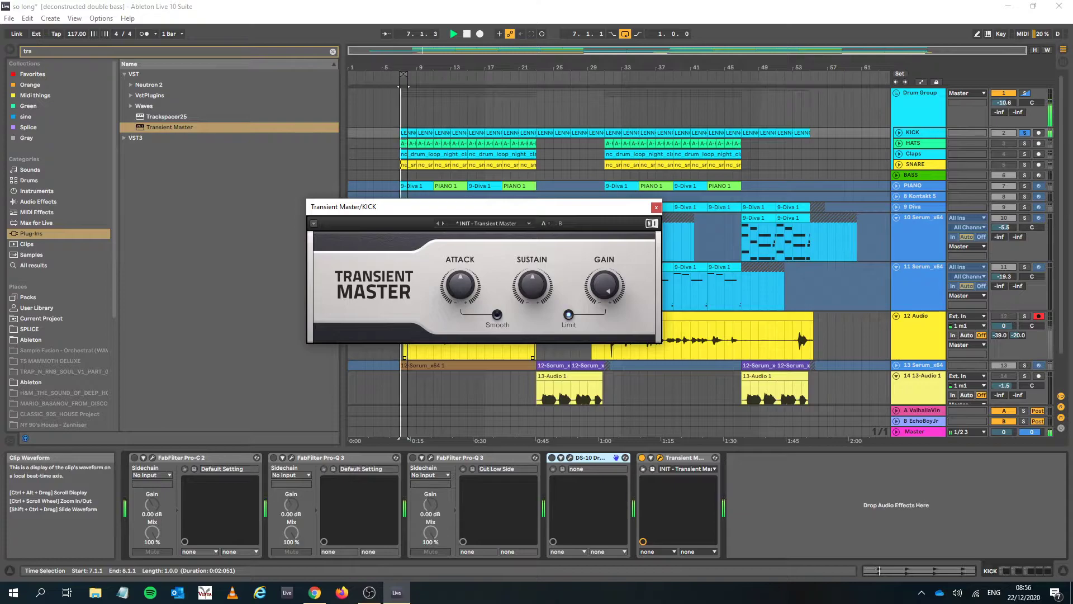
{"action": "left_click_drag", "start_coordinate": [460, 285], "coordinate": [460, 274]}
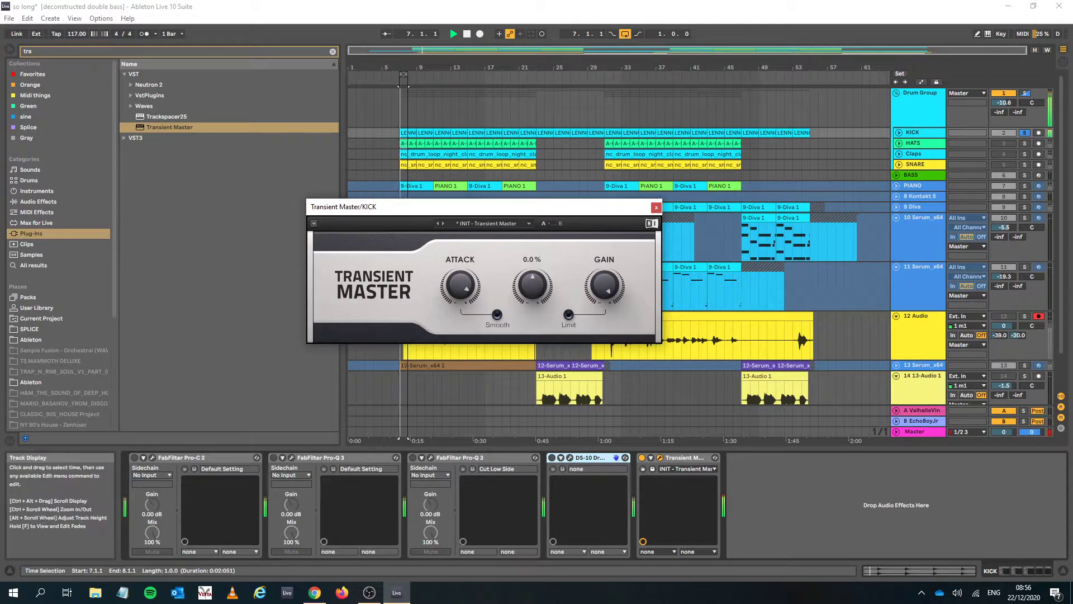
{"action": "left_click_drag", "start_coordinate": [460, 285], "coordinate": [460, 274]}
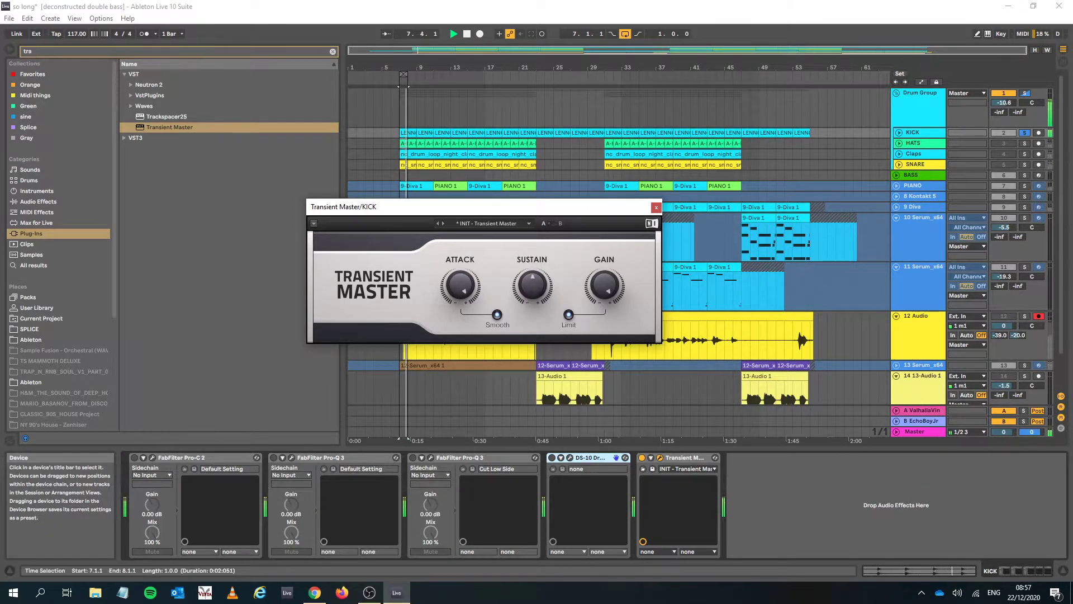
Try Transient Master's Gain at 4.3 dB, raise it back to maximum, and reduce Attack to 49%
{"action": "left_click_drag", "start_coordinate": [604, 284], "coordinate": [605, 302]}
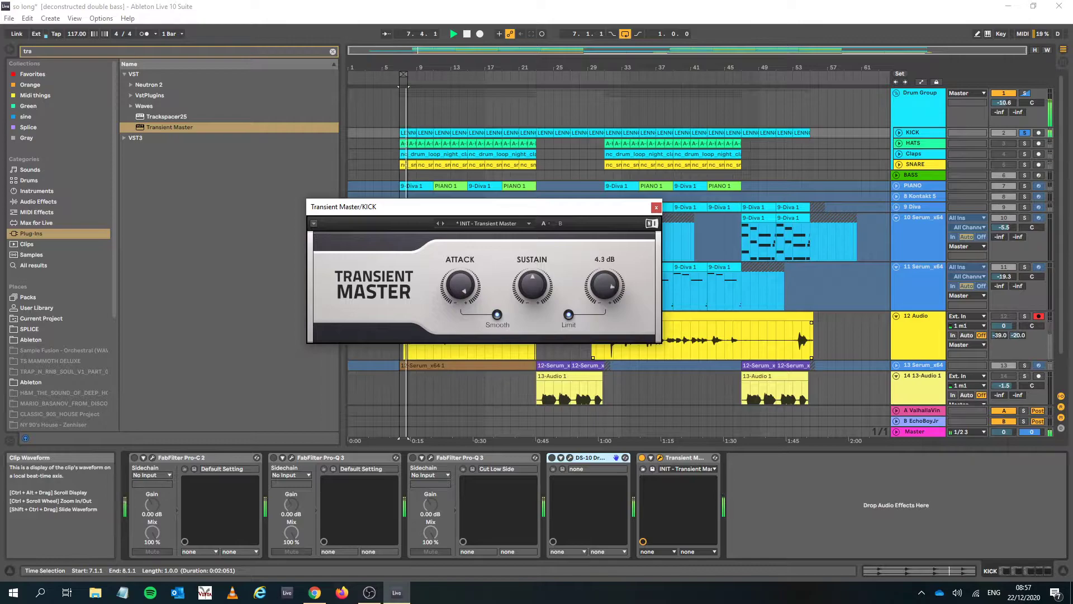
{"action": "left_click_drag", "start_coordinate": [460, 286], "coordinate": [460, 268]}
{"action": "left_click_drag", "start_coordinate": [604, 285], "coordinate": [604, 282]}
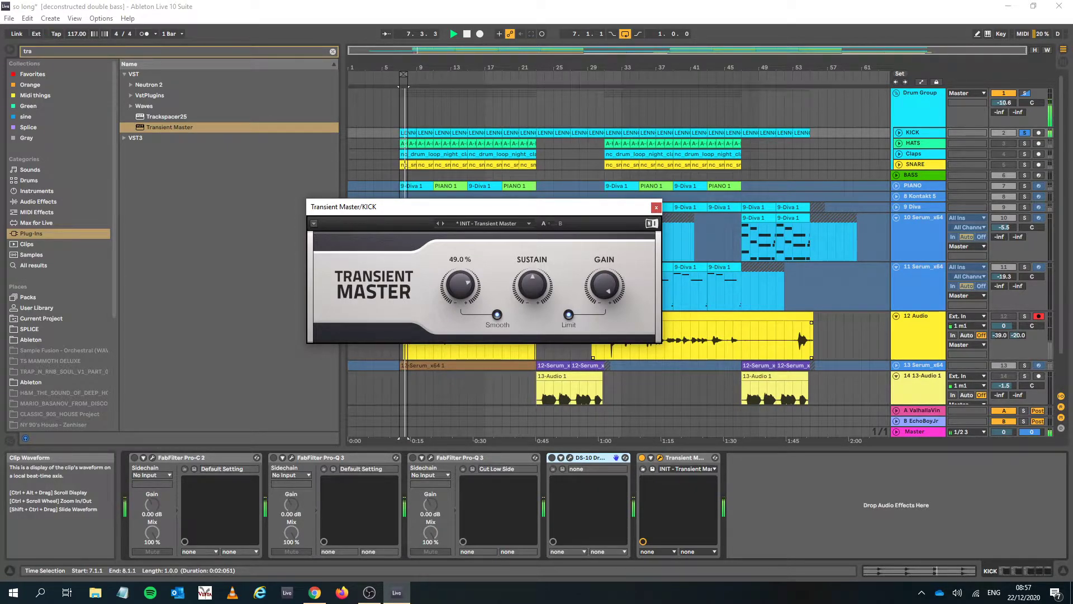
Audition Transient Master's Sustain at 100% with Attack at zero, and raise Attack to about half again
{"action": "left_click_drag", "start_coordinate": [460, 282], "coordinate": [460, 291]}
{"action": "left_click_drag", "start_coordinate": [532, 285], "coordinate": [532, 263]}
{"action": "left_click_drag", "start_coordinate": [460, 285], "coordinate": [460, 268]}
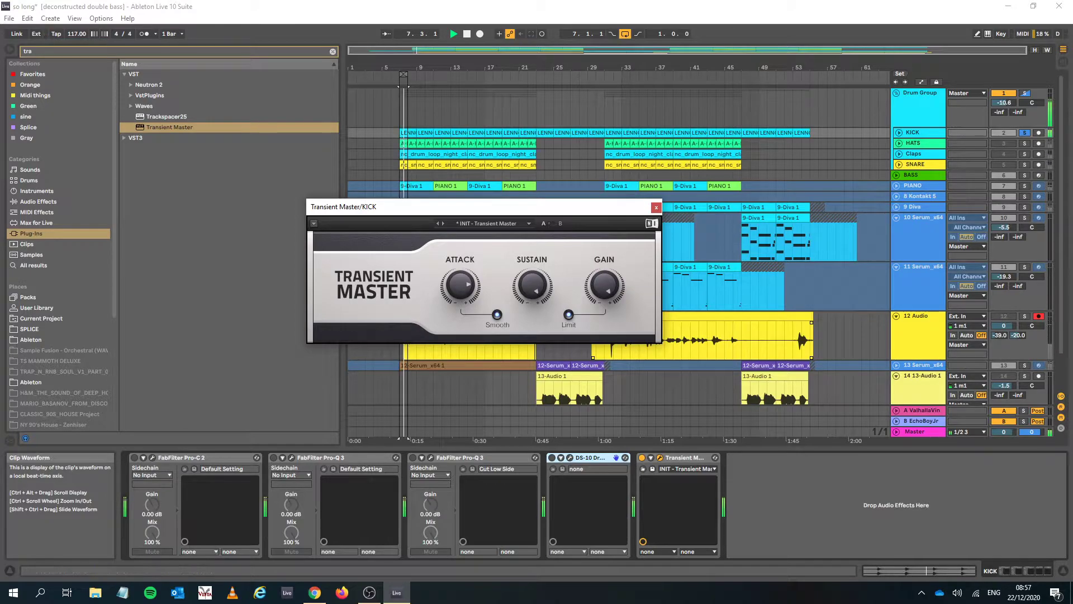
Deactivate Transient Master, reactivate the DS-10 on the kick and open its window
{"action": "left_click", "coordinate": [642, 458]}
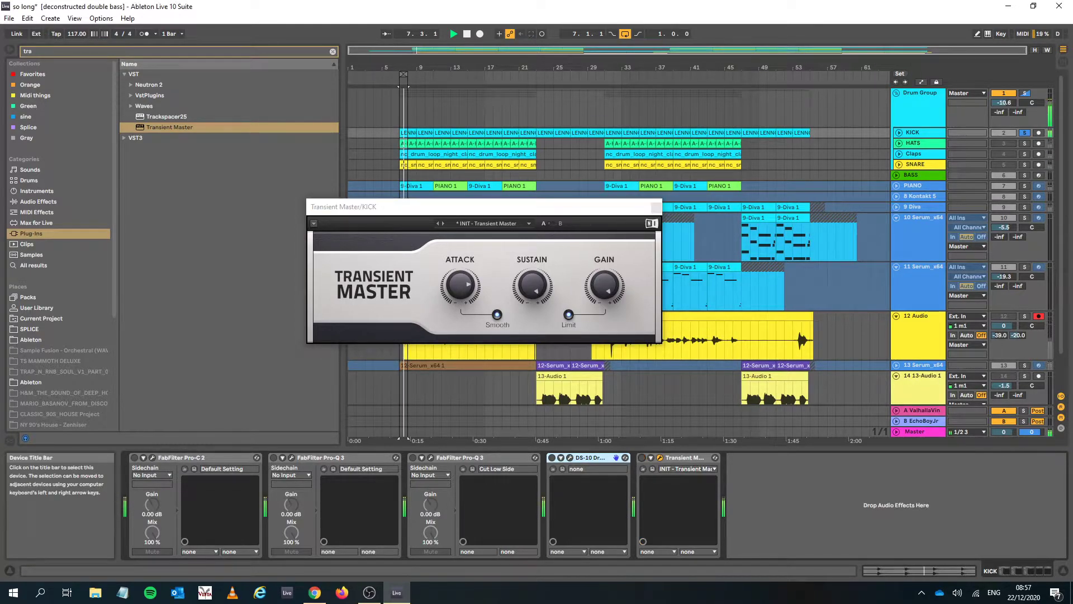
{"action": "left_click", "coordinate": [552, 458]}
{"action": "left_click", "coordinate": [569, 457]}
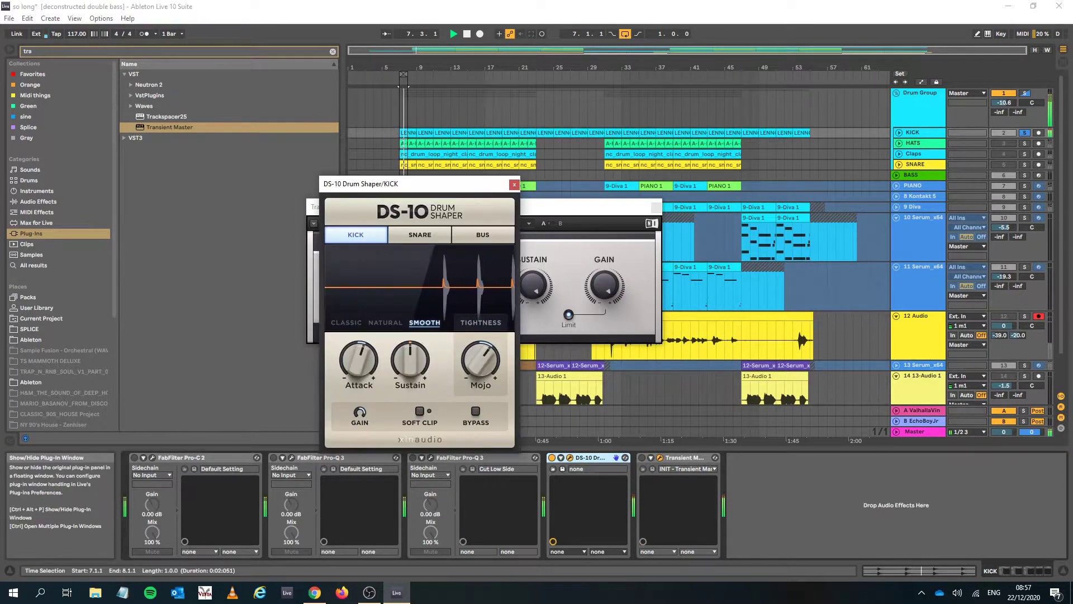
Set the DS-10 to Classic with maximum Sustain and 0% Attack, and reset Mojo to its centre
{"action": "left_click_drag", "start_coordinate": [410, 361], "coordinate": [411, 330]}
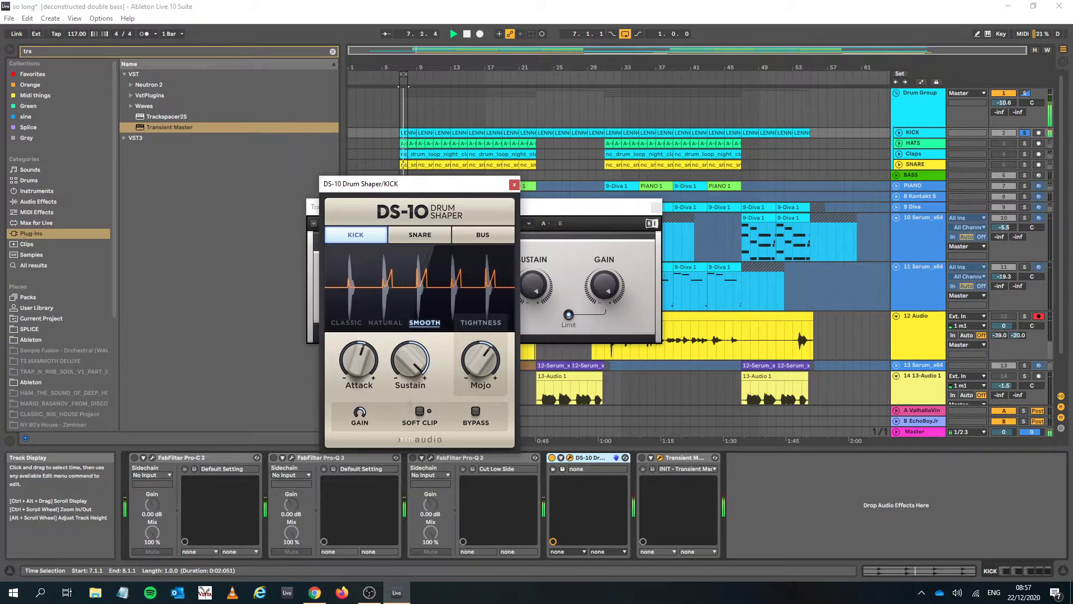
{"action": "left_click", "coordinate": [345, 323]}
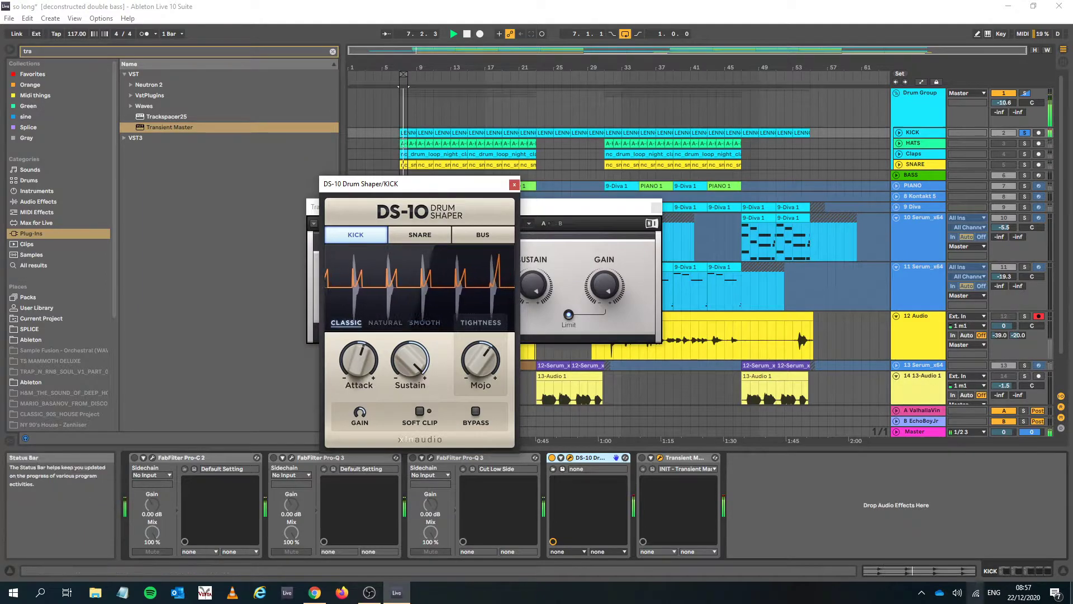
{"action": "left_click_drag", "start_coordinate": [359, 360], "coordinate": [359, 368]}
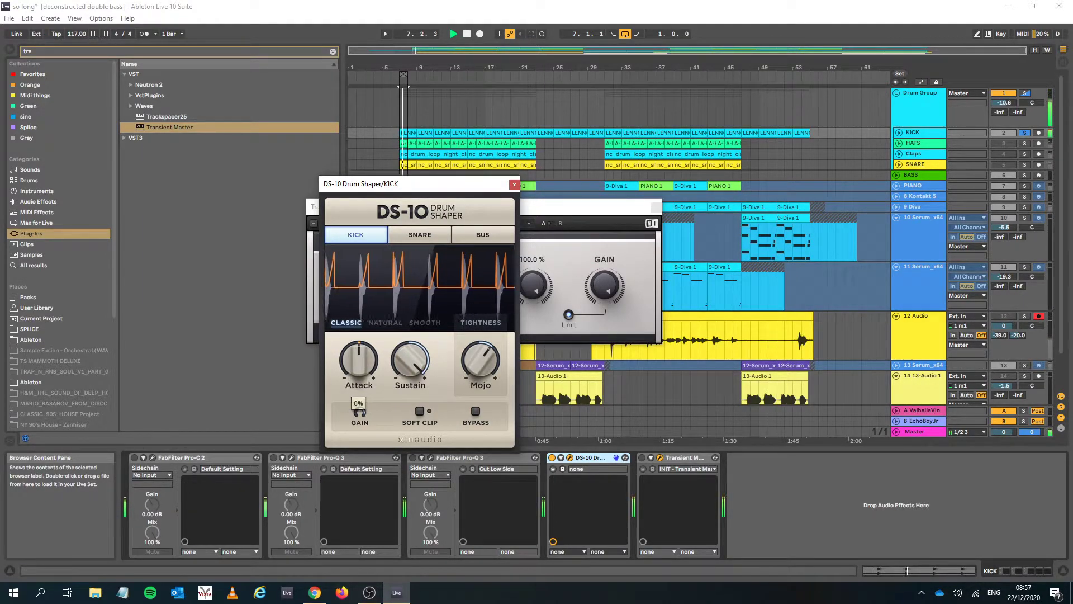
{"action": "double_click", "coordinate": [480, 359]}
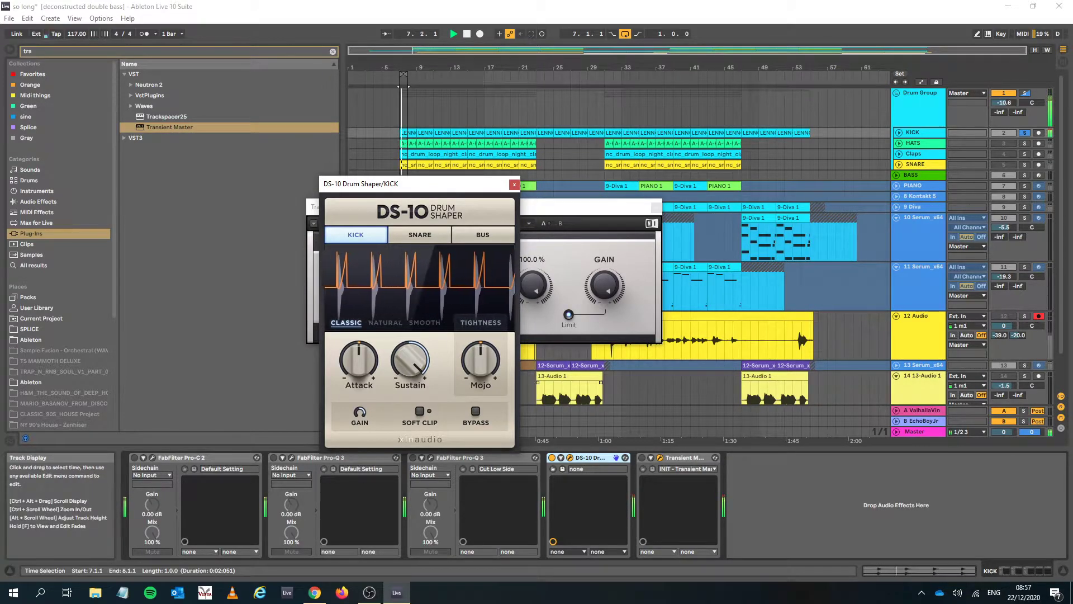
Switch processing from the DS-10 to Transient Master, turn off its Smooth option and reset its Attack to zero
{"action": "left_click", "coordinate": [641, 457]}
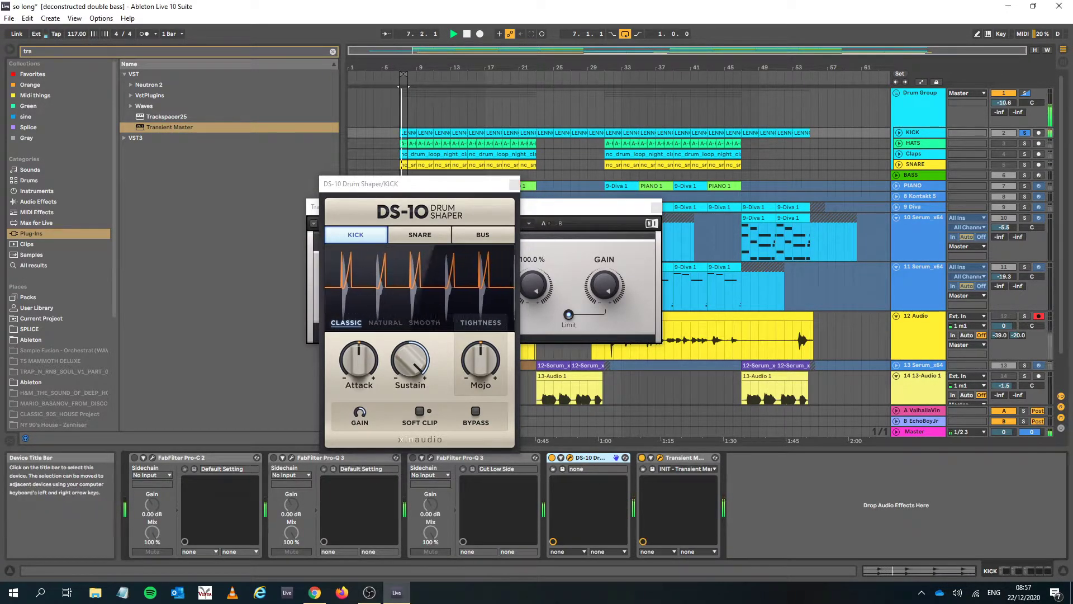
{"action": "left_click", "coordinate": [552, 458]}
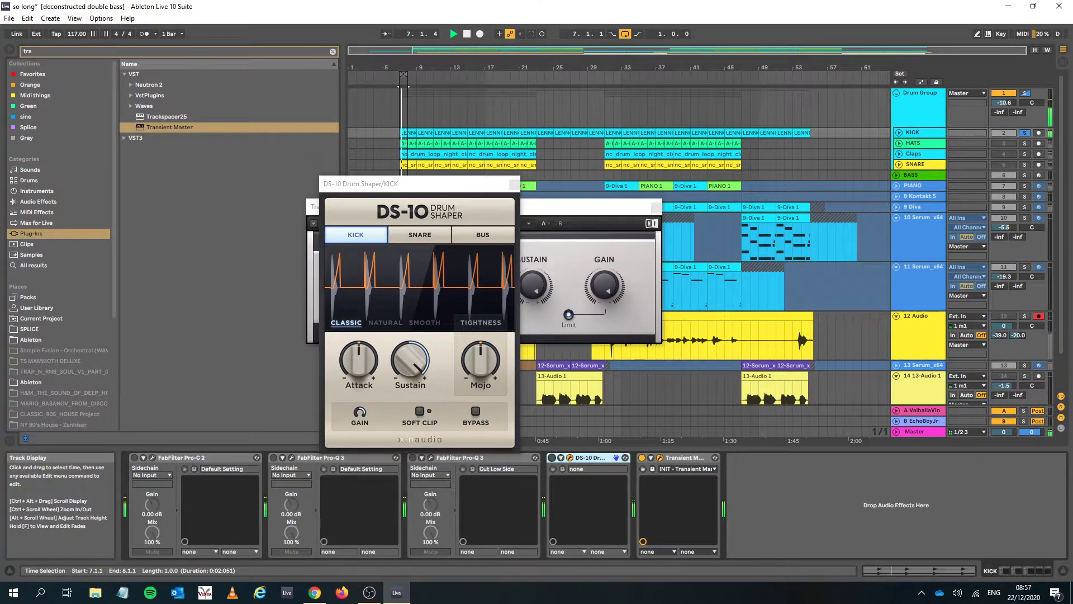
{"action": "left_click", "coordinate": [588, 207]}
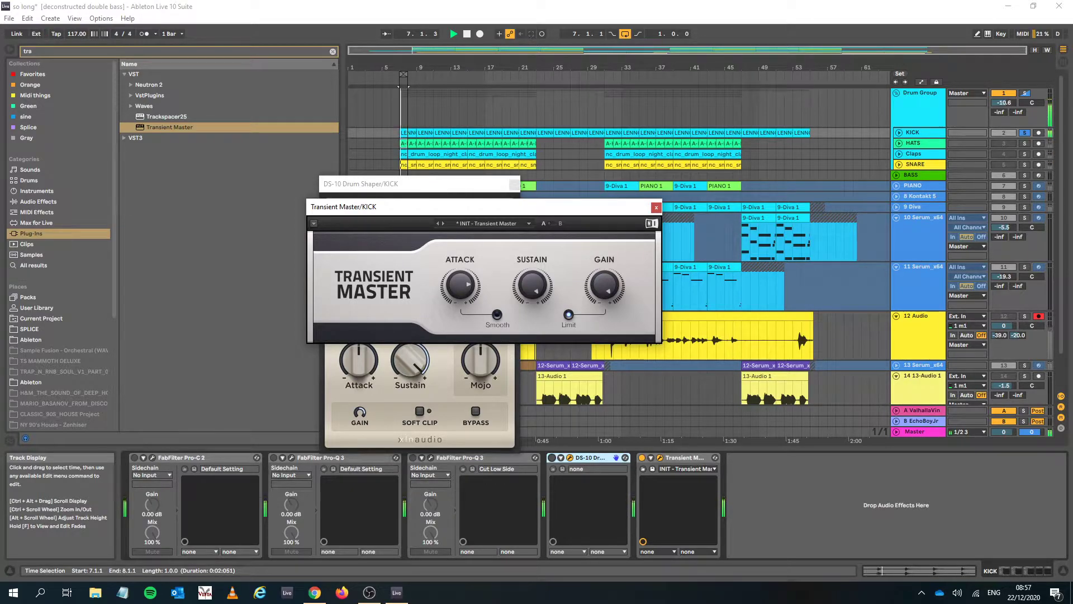
{"action": "left_click_drag", "start_coordinate": [460, 285], "coordinate": [460, 310]}
Swap the active processor from Transient Master back to the DS-10 to compare their sustain
{"action": "left_click", "coordinate": [642, 457]}
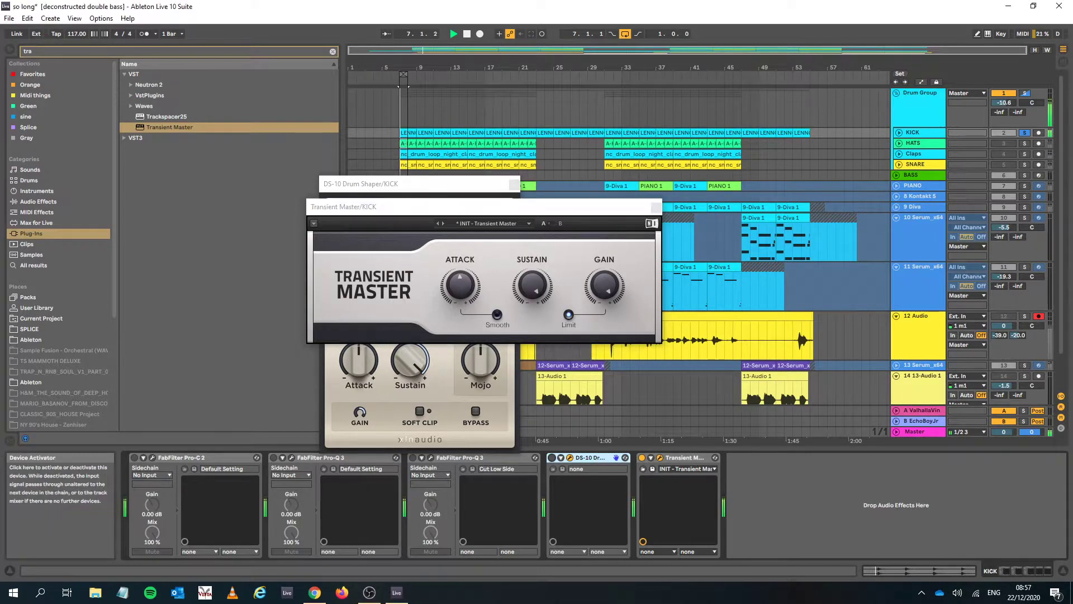
{"action": "left_click", "coordinate": [552, 457]}
{"action": "left_click", "coordinate": [642, 457]}
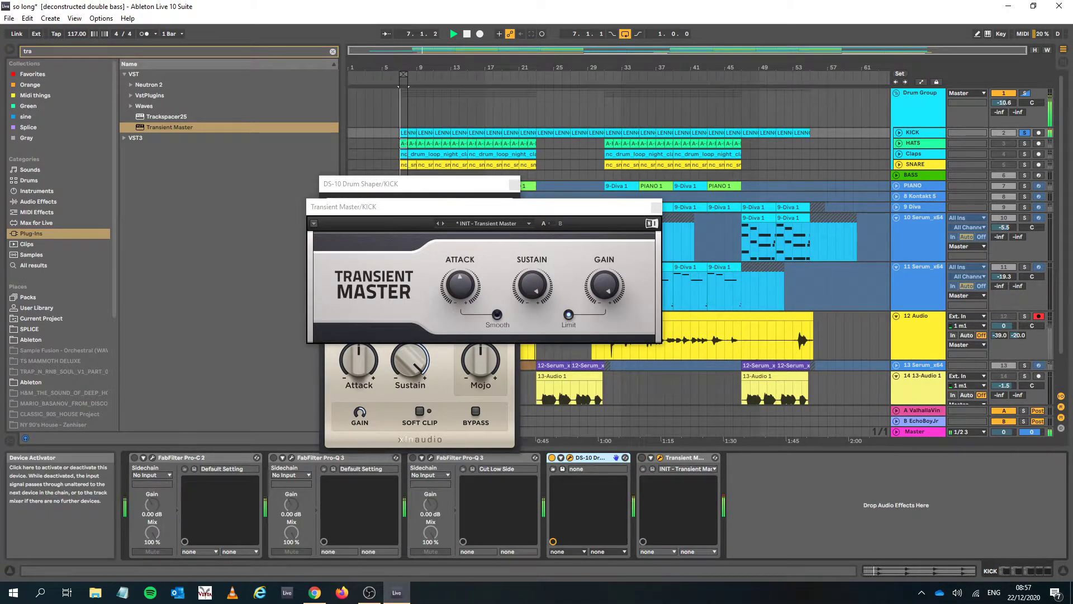
Swap the active processor on the kick from the DS-10 to Transient Master and raise its Attack to 100%
{"action": "left_click", "coordinate": [552, 457]}
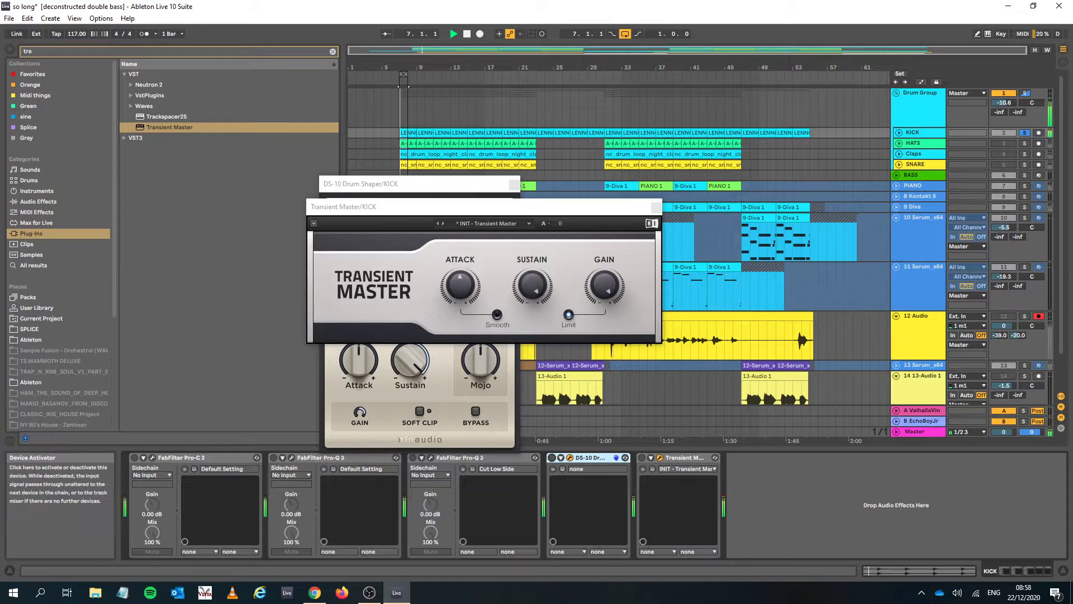
{"action": "left_click", "coordinate": [641, 458]}
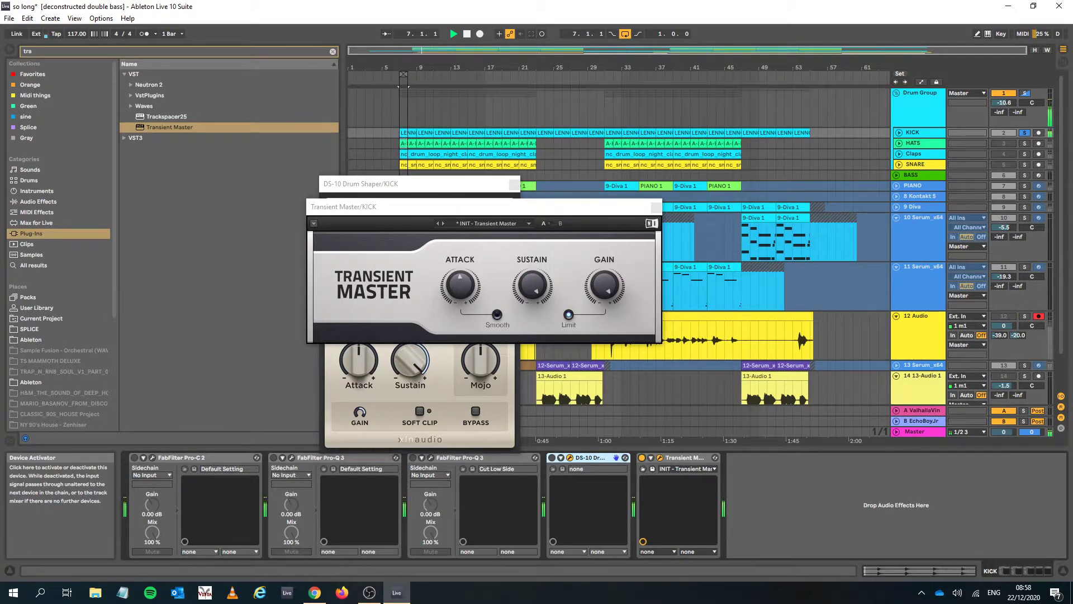
{"action": "left_click_drag", "start_coordinate": [410, 212], "coordinate": [366, 109]}
{"action": "left_click_drag", "start_coordinate": [416, 183], "coordinate": [416, 185]}
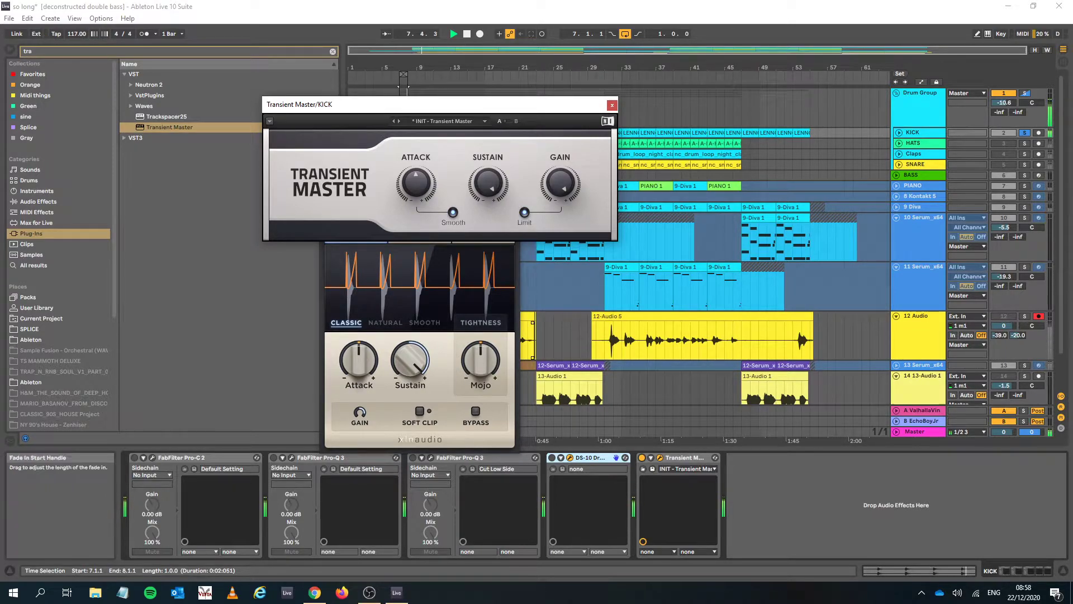
{"action": "left_click_drag", "start_coordinate": [416, 183], "coordinate": [416, 126]}
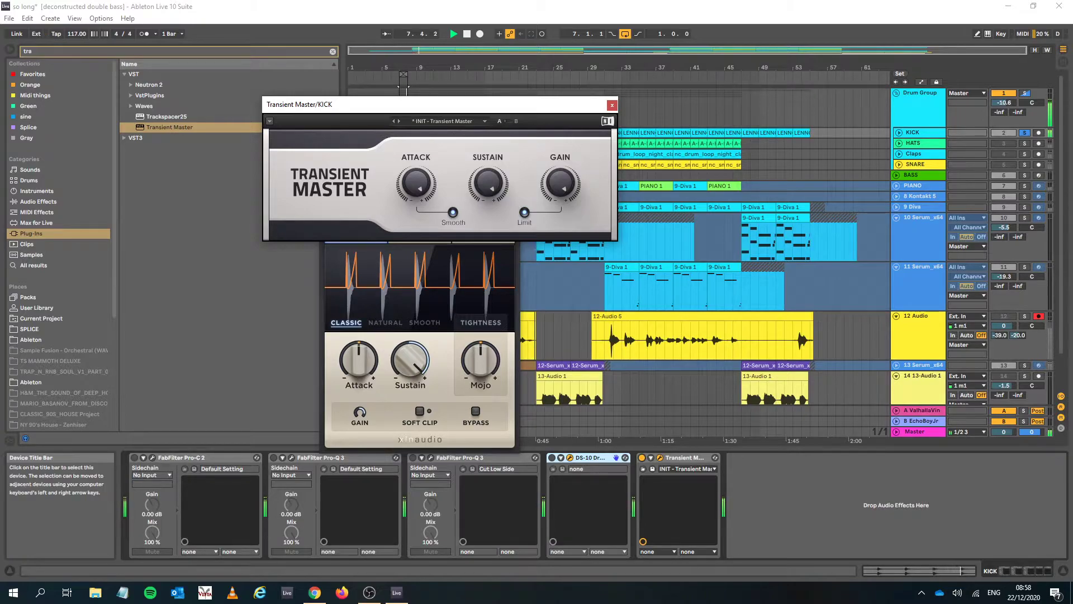
Turn on Soft Clip in the kick's DS-10, set its Attack to 100% and swap processing back to it from Transient Master
{"action": "left_click", "coordinate": [419, 410]}
{"action": "left_click_drag", "start_coordinate": [359, 360], "coordinate": [359, 304]}
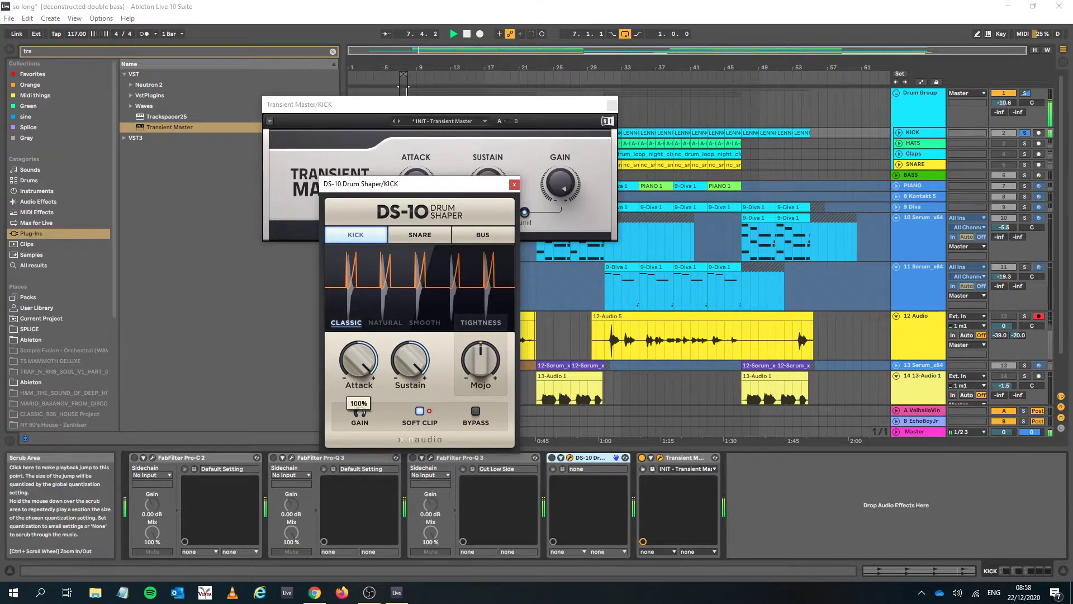
{"action": "left_click_drag", "start_coordinate": [419, 189], "coordinate": [410, 145]}
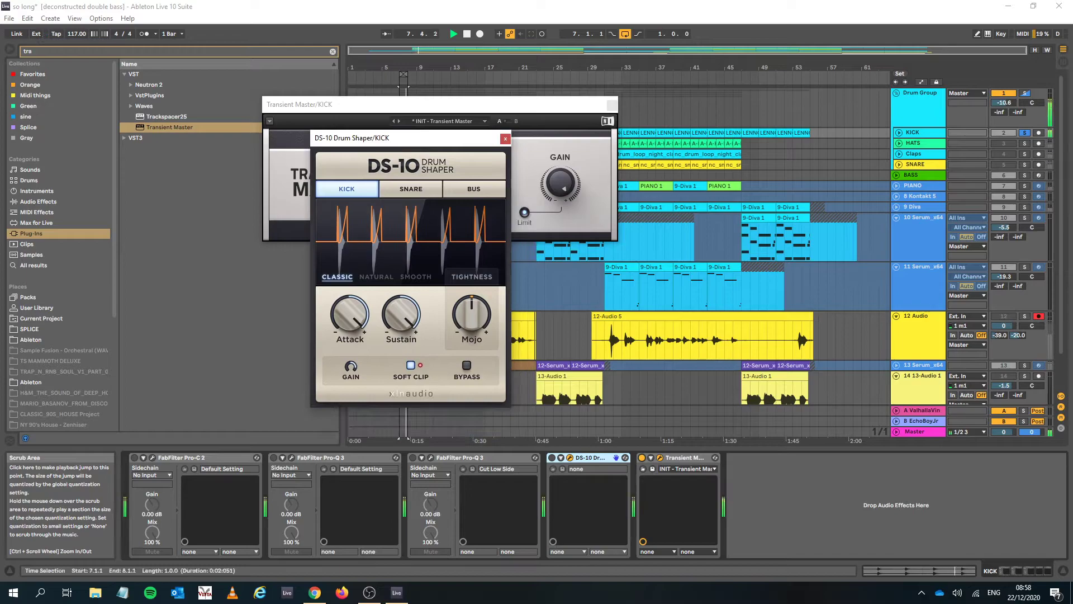
{"action": "left_click", "coordinate": [552, 458]}
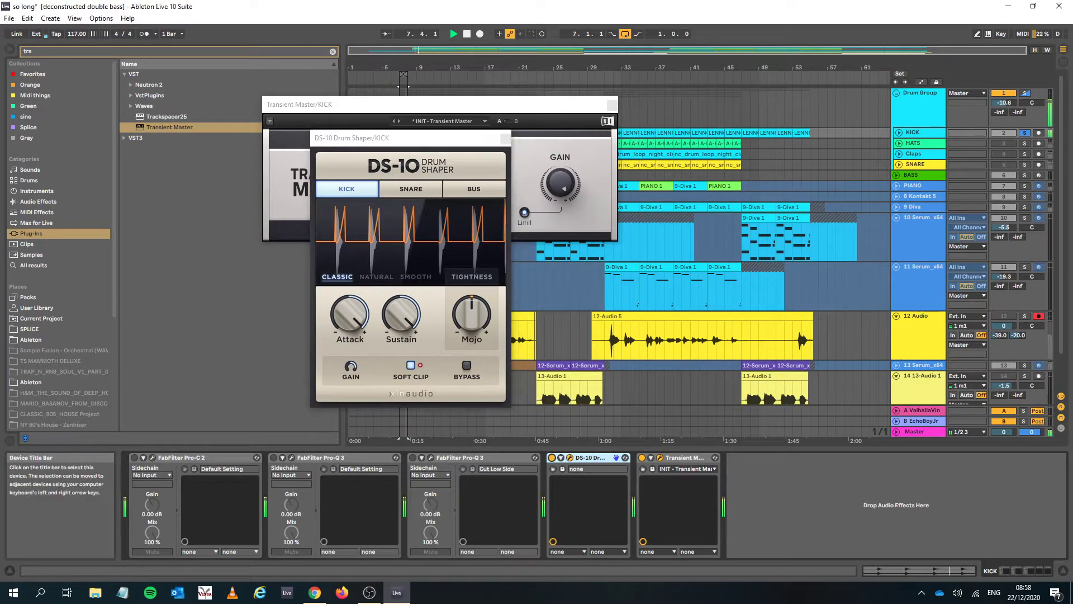
{"action": "left_click", "coordinate": [641, 458]}
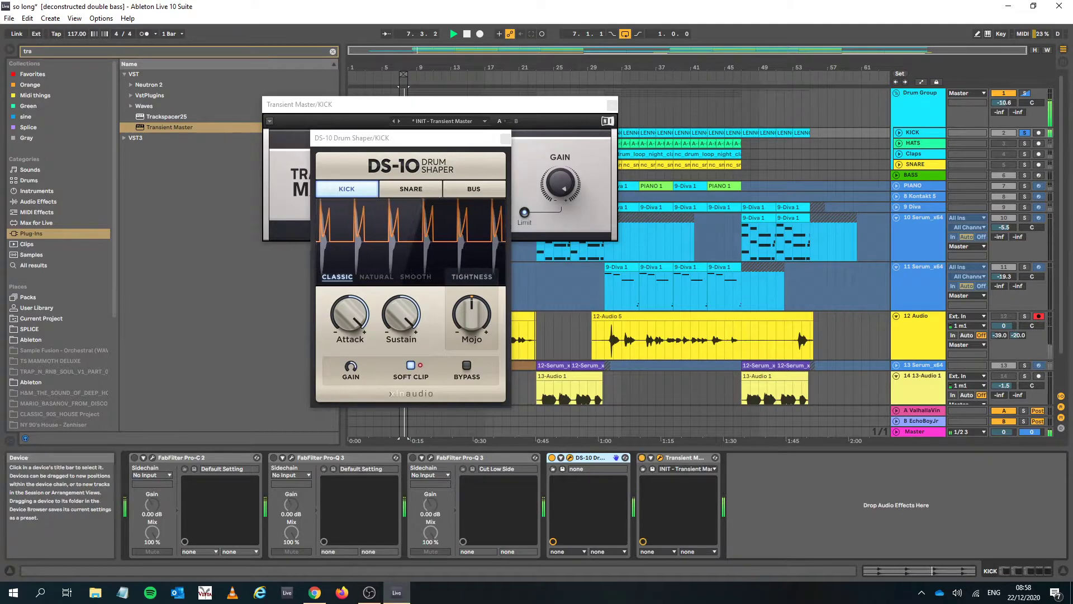
Close the DS-10 and Transient Master windows of the kick track and stop playback
{"action": "left_click_drag", "start_coordinate": [418, 143], "coordinate": [406, 193]}
{"action": "left_click", "coordinate": [494, 185]}
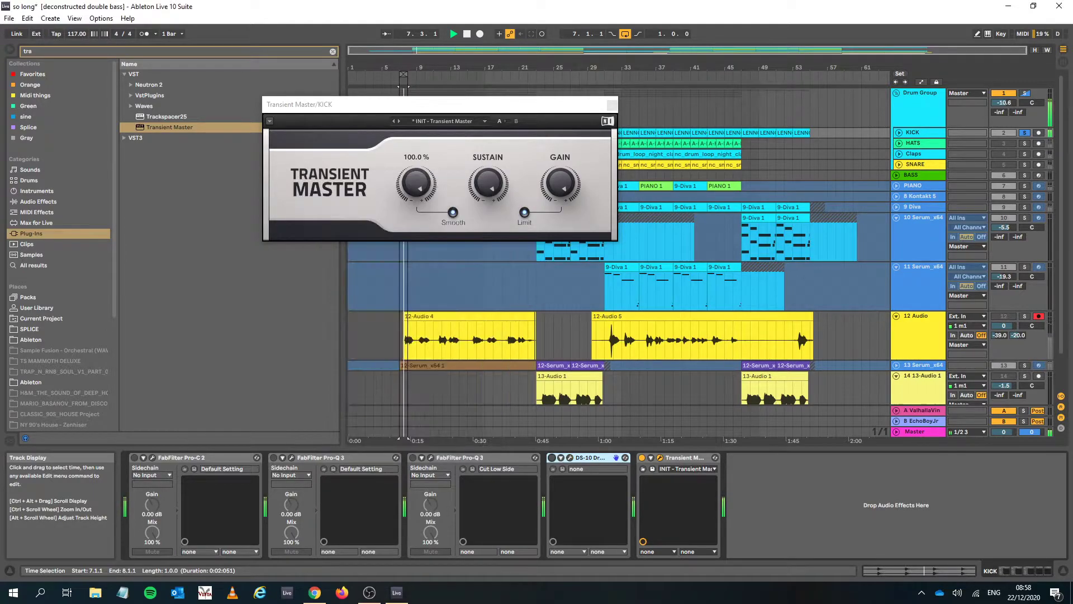
{"action": "key", "text": "space"}
{"action": "left_click", "coordinate": [612, 105]}
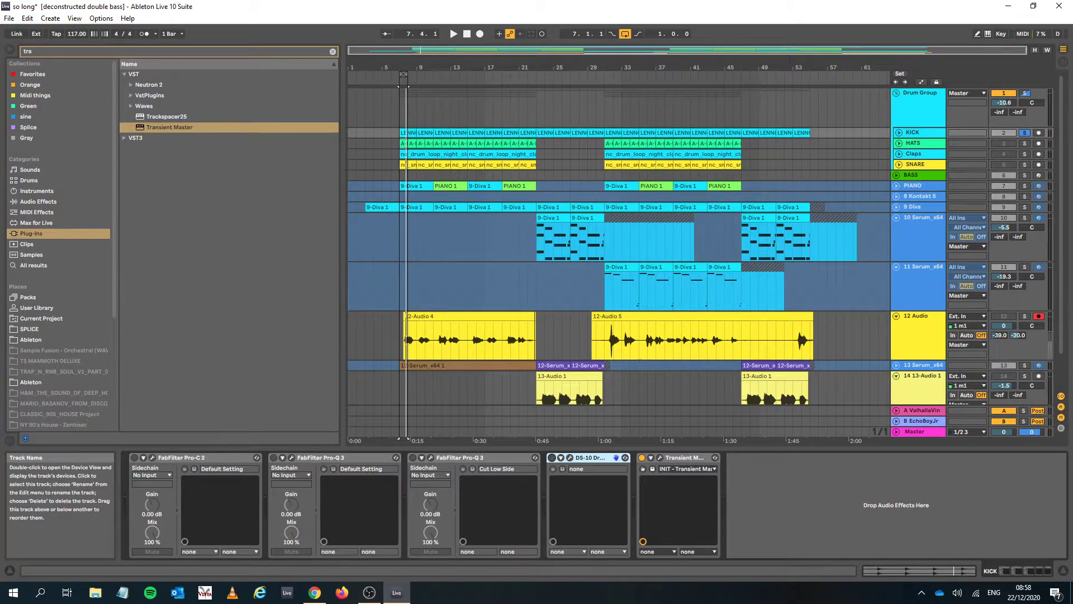
Solo the SNARE track, deactivate its Pro-C 2 and both Pro-Q 3 devices, and play the loop
{"action": "left_click", "coordinate": [915, 164]}
{"action": "left_click", "coordinate": [1024, 164]}
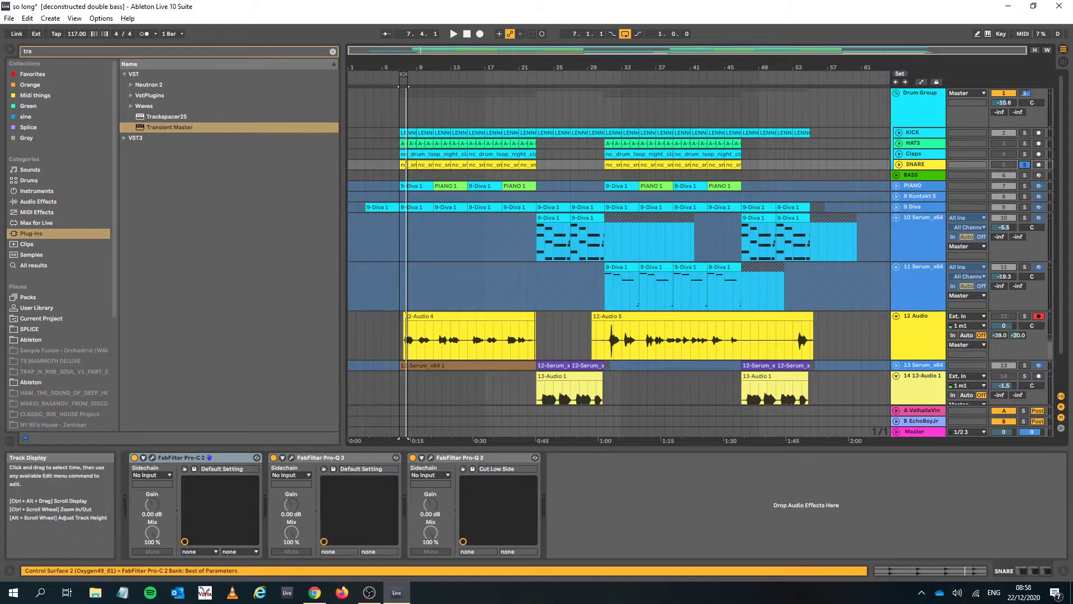
{"action": "key", "text": "Up"}
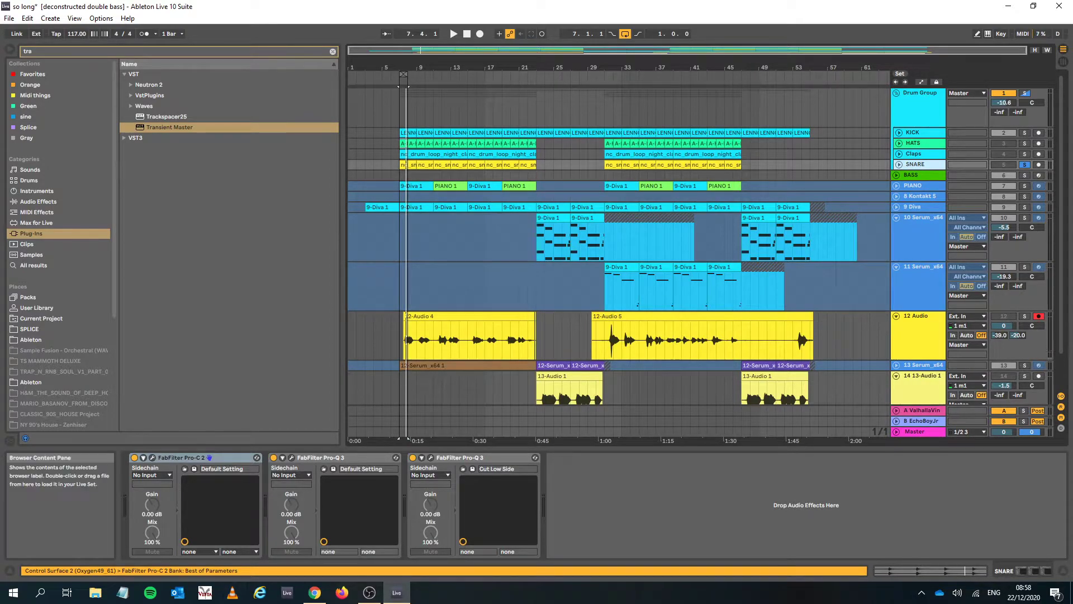
{"action": "key", "text": "Down"}
{"action": "left_click", "coordinate": [134, 457]}
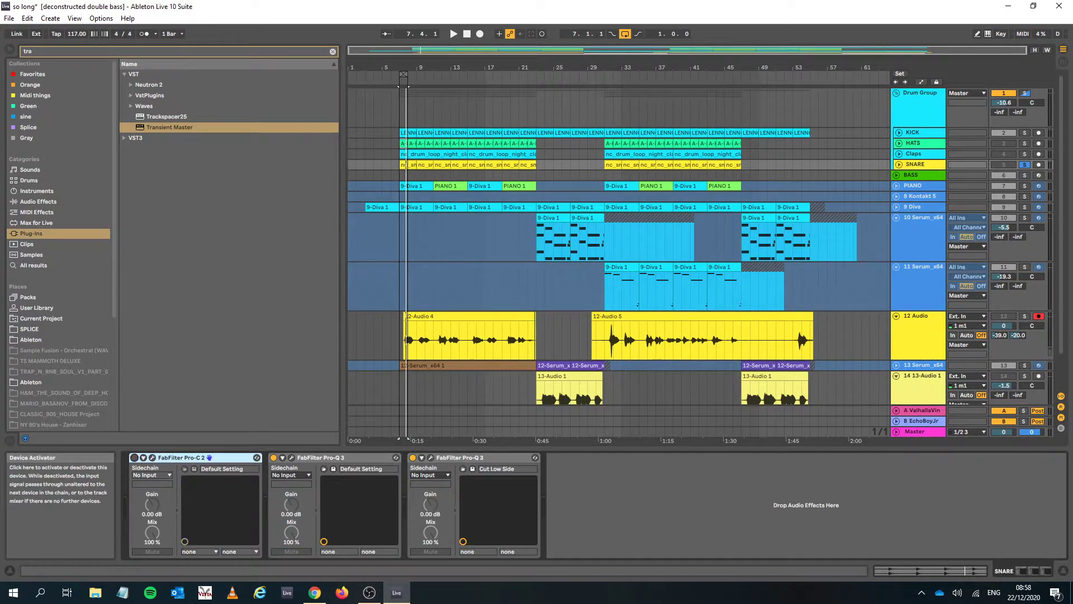
{"action": "left_click", "coordinate": [274, 457]}
{"action": "left_click", "coordinate": [412, 457]}
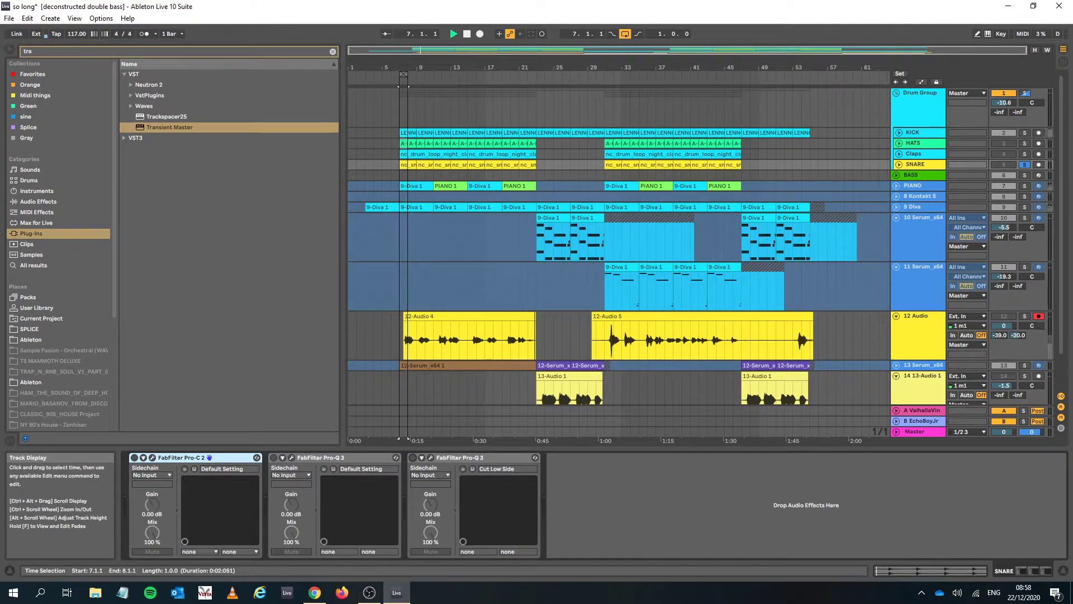
{"action": "key", "text": "space"}
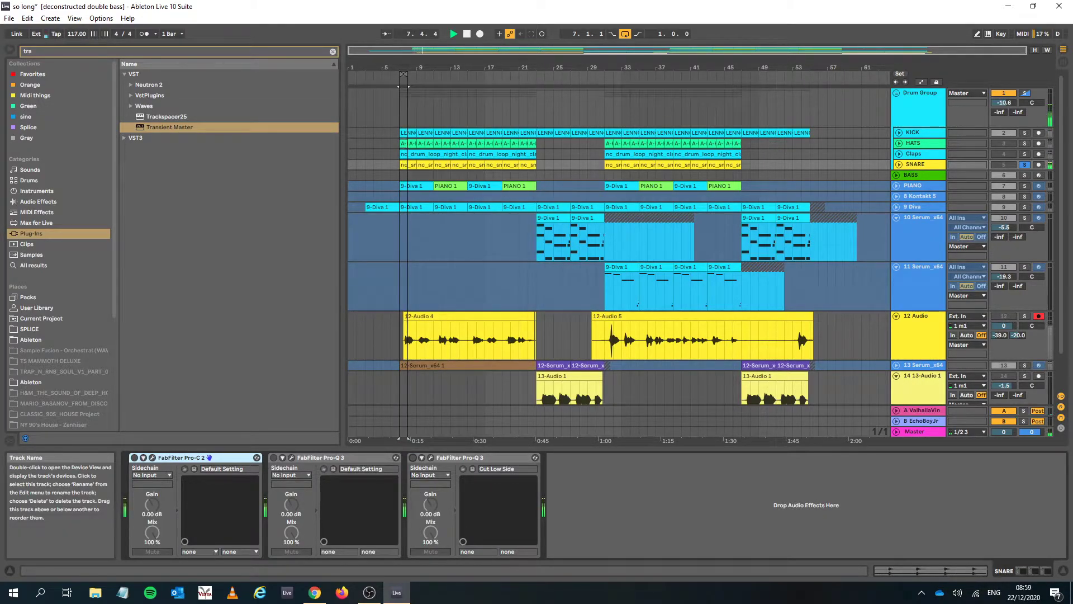
Copy the DS-10 and Transient Master from the KICK track to the SNARE track and open the copied DS-10
{"action": "left_click", "coordinate": [919, 133]}
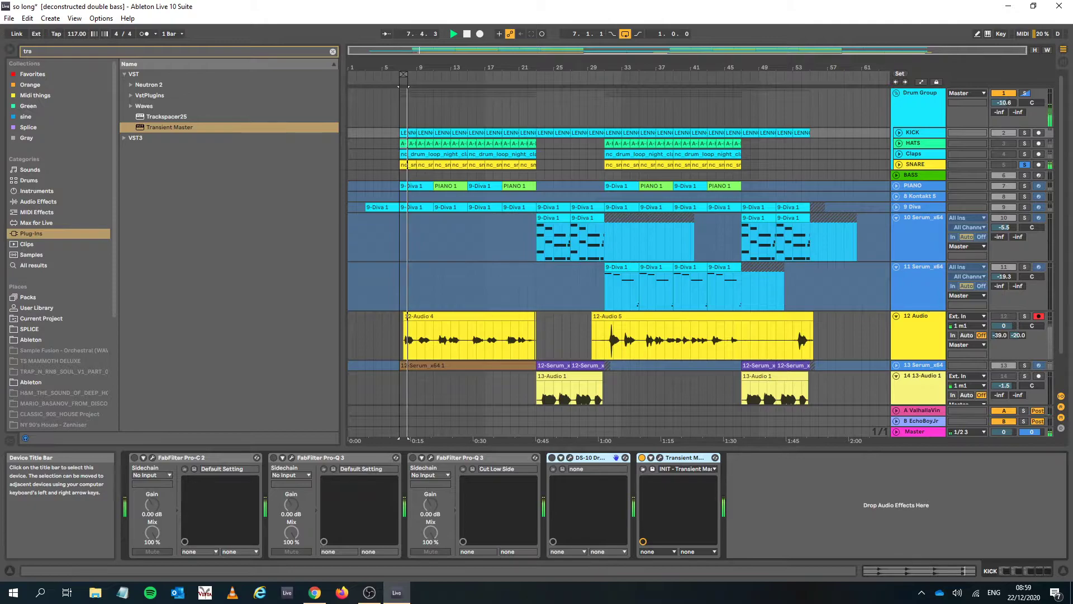
{"action": "left_click", "coordinate": [936, 167]}
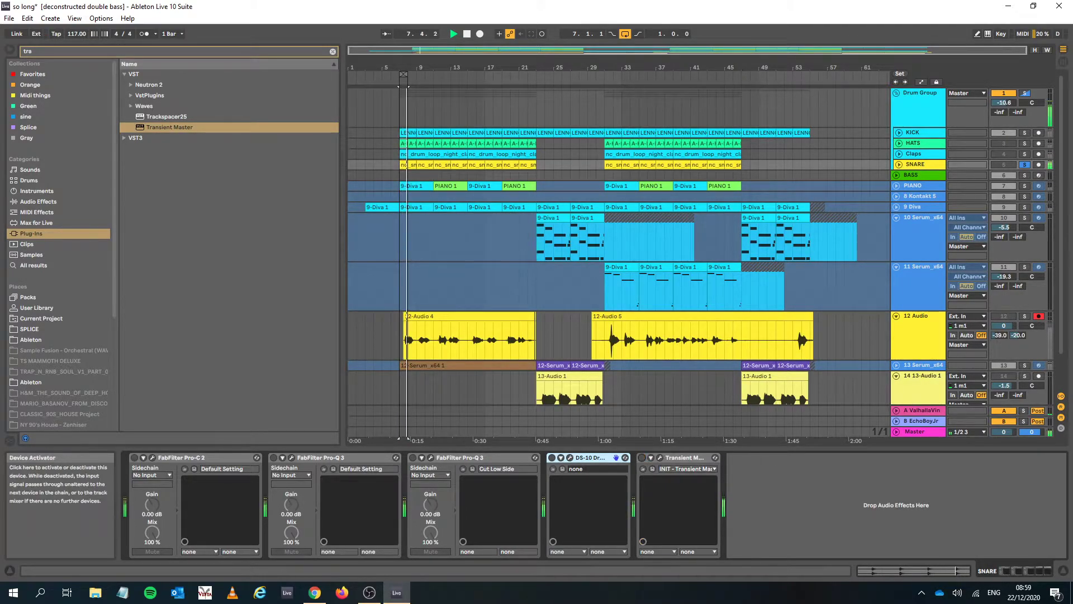
{"action": "left_click", "coordinate": [570, 458]}
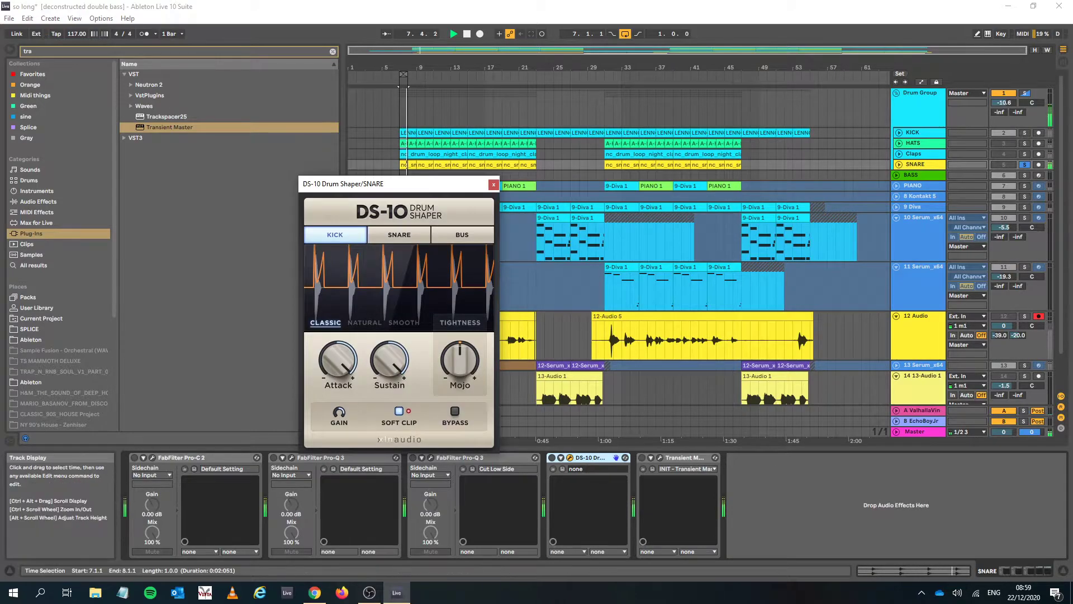
Switch the snare's DS-10 to Snare mode, centre its Attack and Sustain with Soft Clip off, and activate it
{"action": "left_click", "coordinate": [399, 234]}
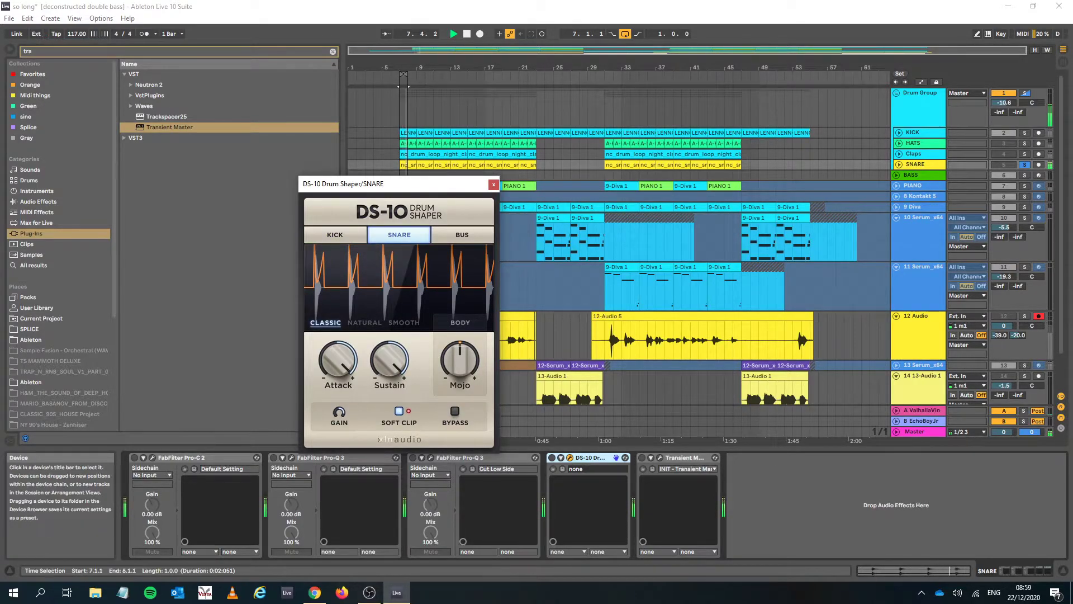
{"action": "left_click_drag", "start_coordinate": [338, 360], "coordinate": [337, 384]}
{"action": "left_click_drag", "start_coordinate": [389, 359], "coordinate": [390, 401]}
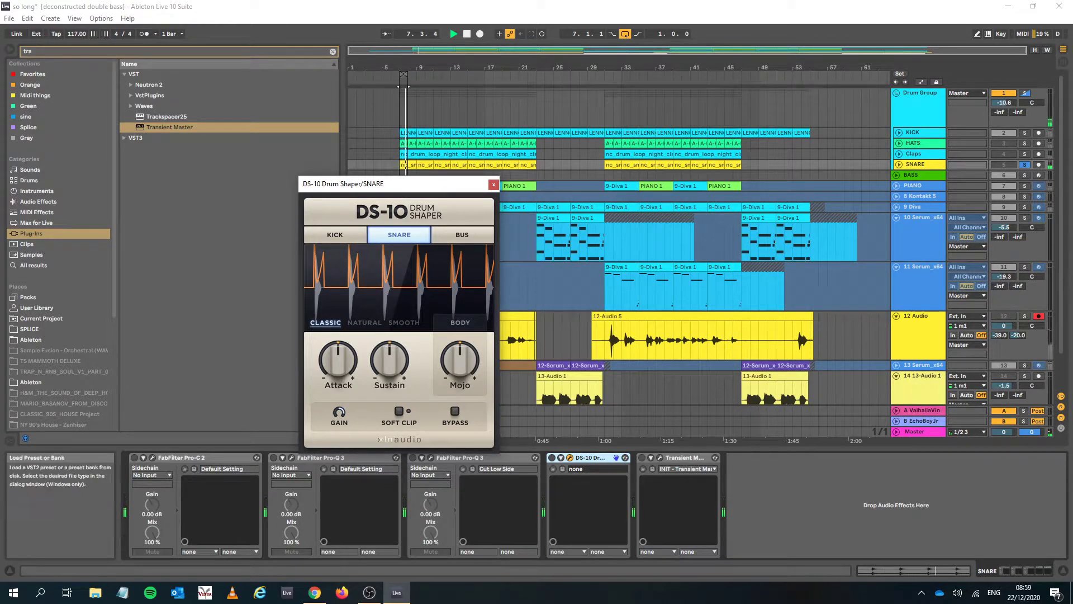
{"action": "left_click", "coordinate": [552, 457]}
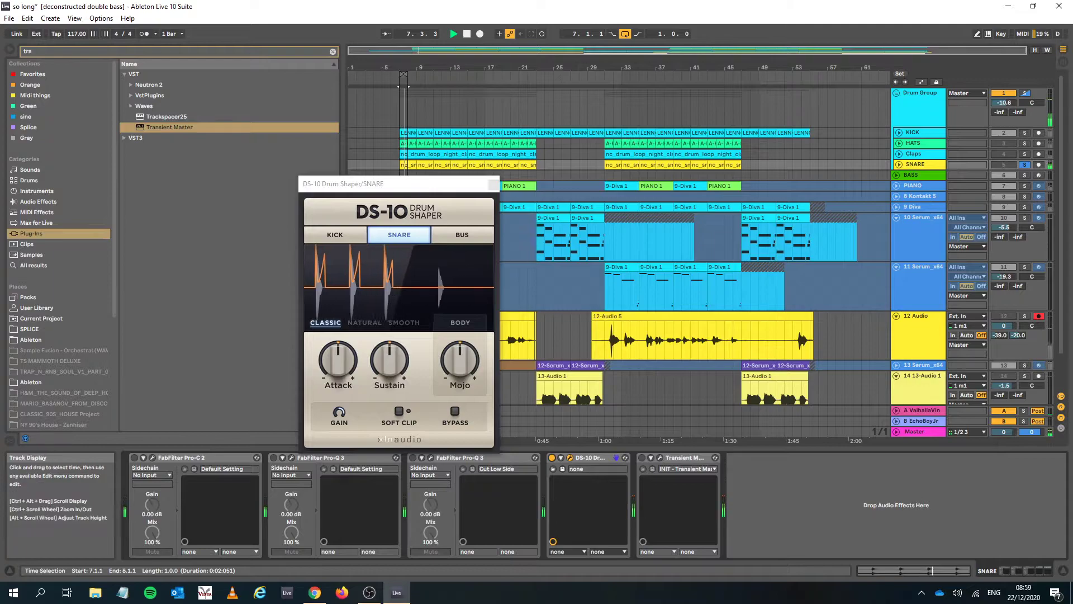
Try the snare's DS-10 with Soft Clip on, Sustain at 100%, and raised Attack and Mojo
{"action": "left_click_drag", "start_coordinate": [338, 360], "coordinate": [390, 319]}
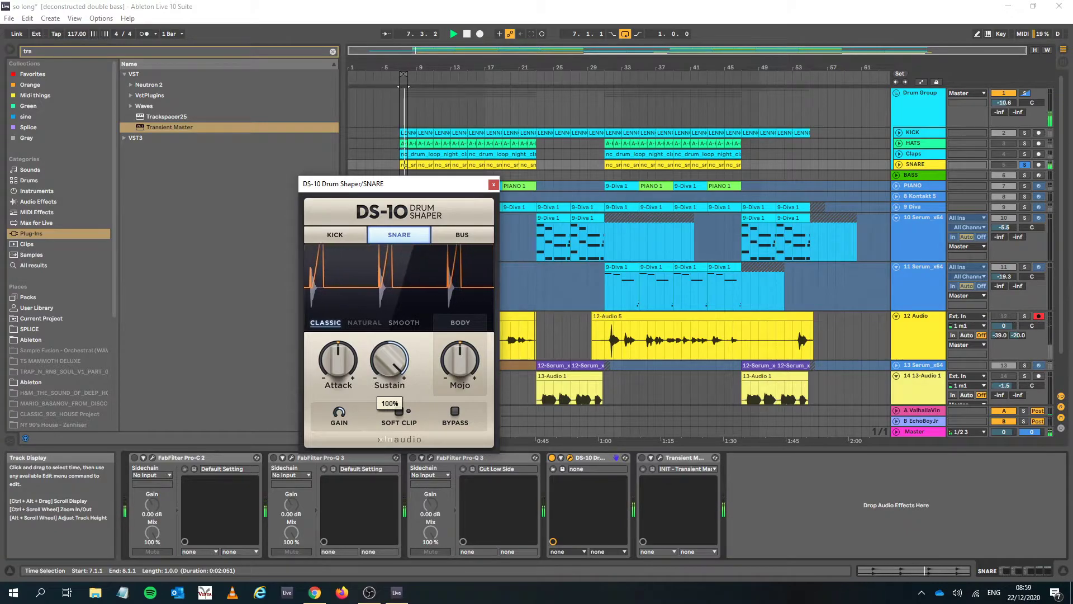
{"action": "left_click", "coordinate": [398, 412]}
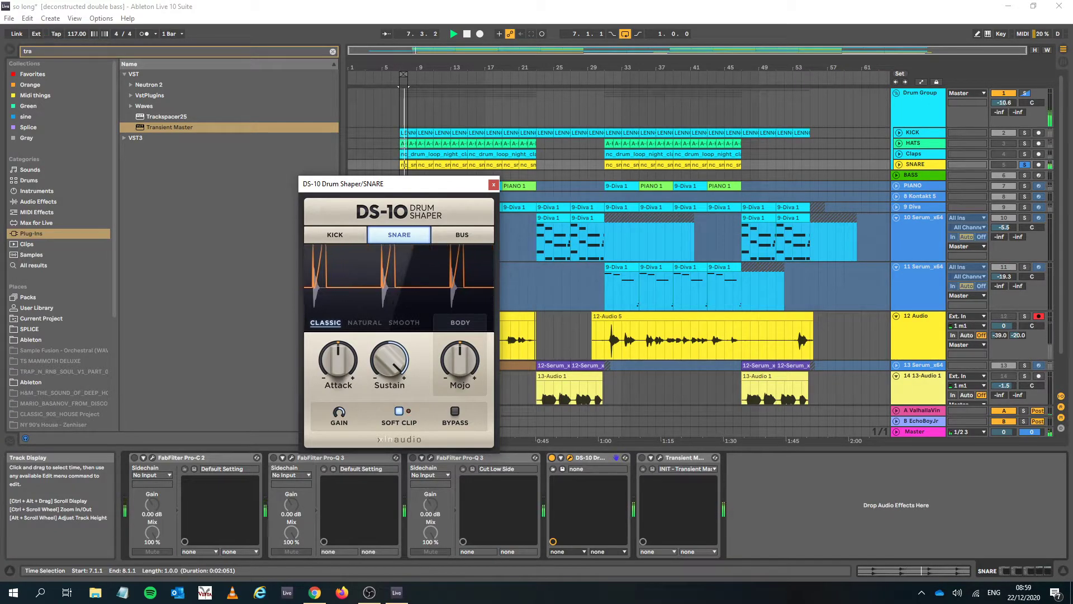
{"action": "left_click_drag", "start_coordinate": [390, 361], "coordinate": [337, 345]}
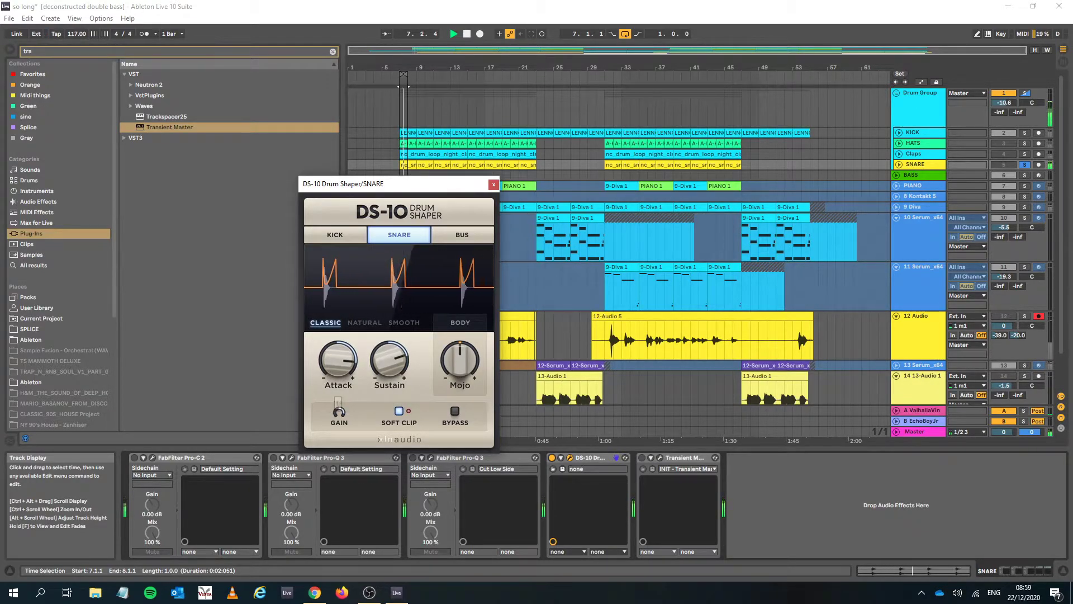
{"action": "mouse_move", "coordinate": [459, 361]}
{"action": "left_mouse_down"}
{"action": "mouse_move", "coordinate": [460, 342]}
{"action": "mouse_move", "coordinate": [460, 351]}
{"action": "left_mouse_up"}
Set the snare's DS-10 to -100% Sustain and maximum Attack, with Mojo centred and Soft Clip off
{"action": "left_click_drag", "start_coordinate": [337, 361], "coordinate": [339, 420]}
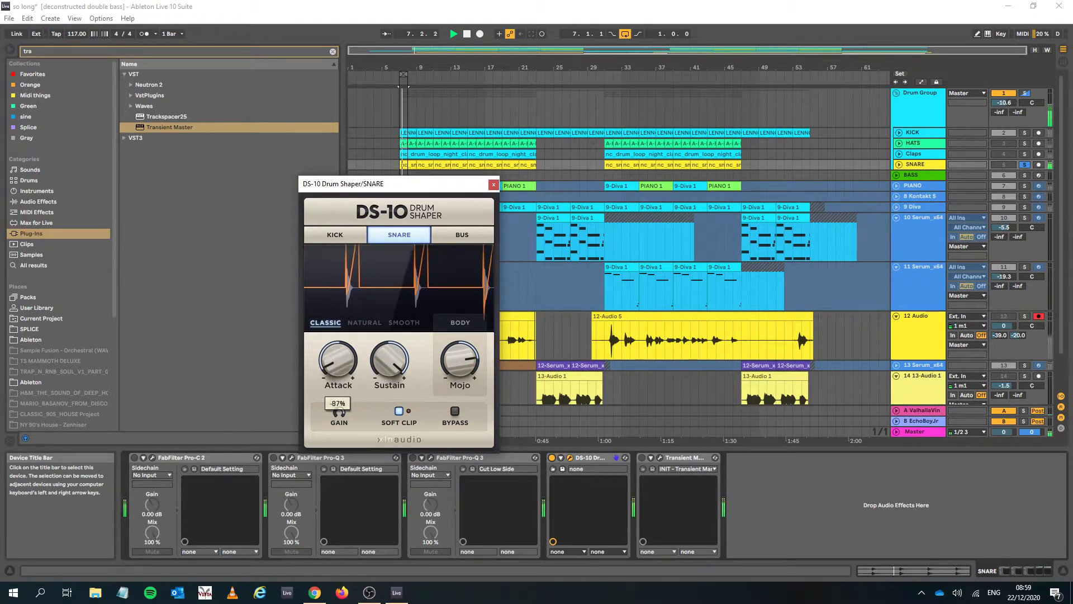
{"action": "left_click_drag", "start_coordinate": [390, 363], "coordinate": [390, 419]}
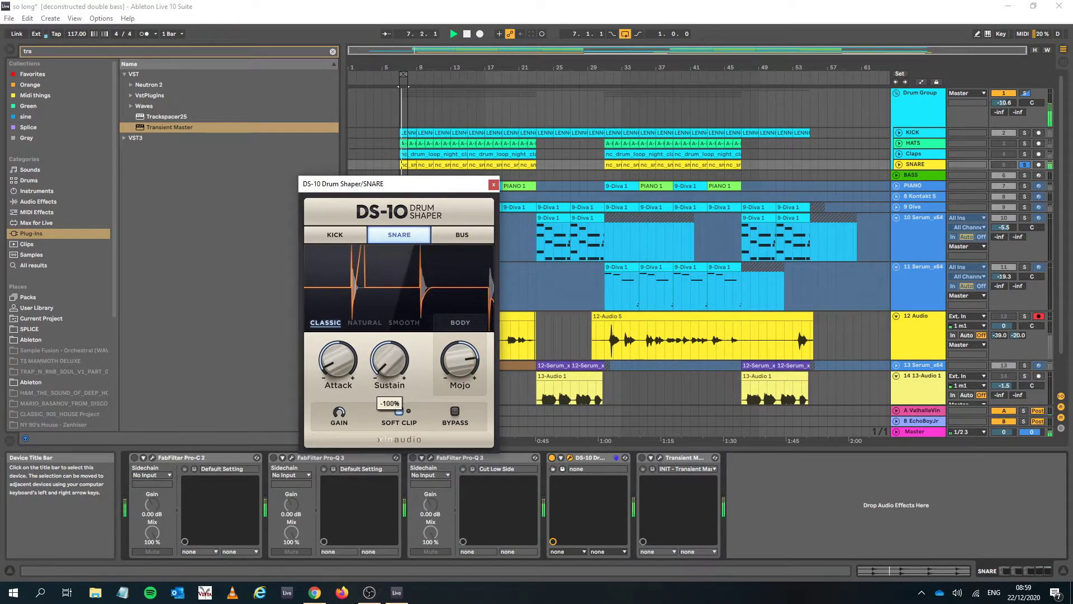
{"action": "left_click_drag", "start_coordinate": [338, 361], "coordinate": [339, 291]}
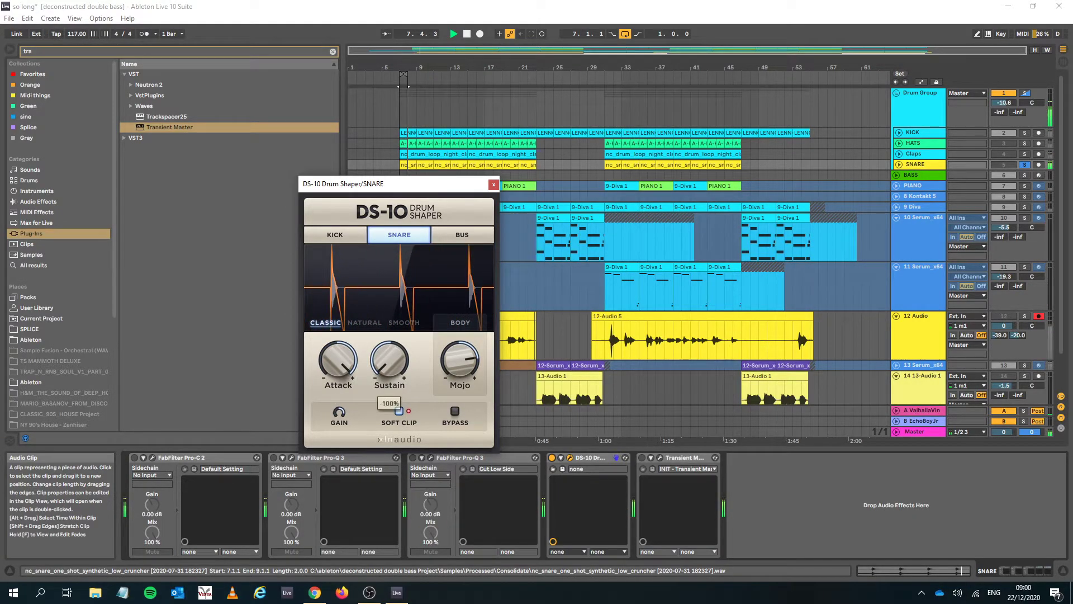
{"action": "left_click_drag", "start_coordinate": [459, 360], "coordinate": [460, 386]}
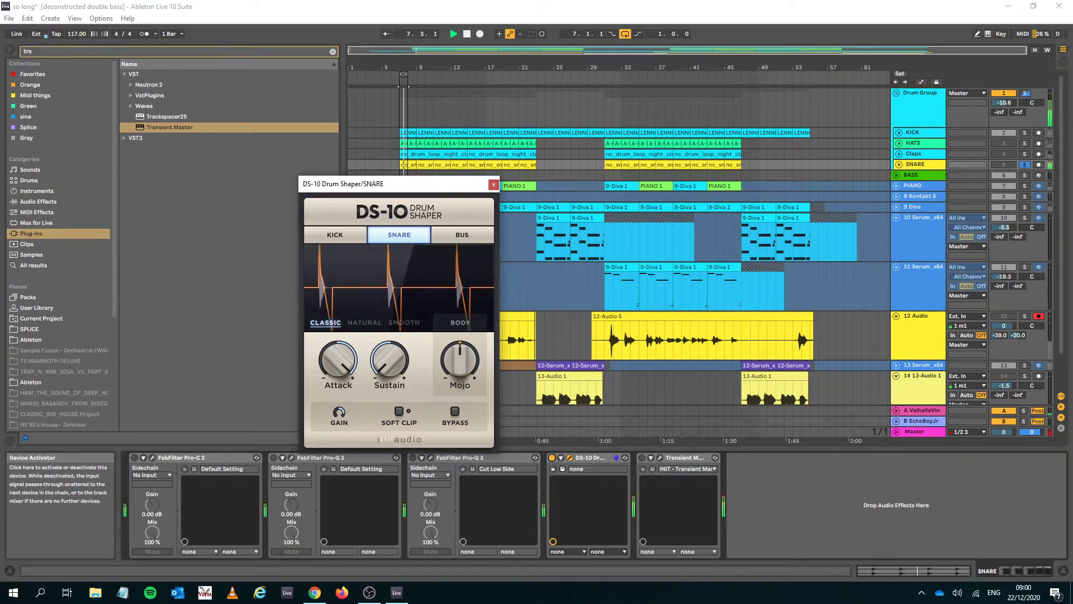
Swap the snare's processing from the DS-10 to Transient Master, adjusting its Attack, Sustain and Gain with Limit off
{"action": "left_click", "coordinate": [552, 458]}
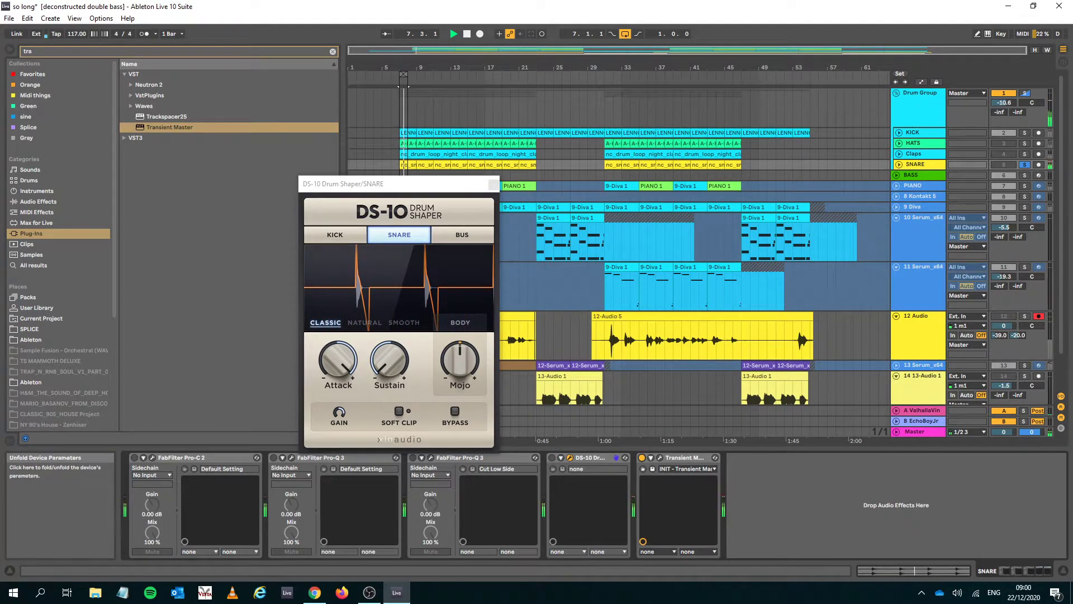
{"action": "left_click", "coordinate": [660, 458]}
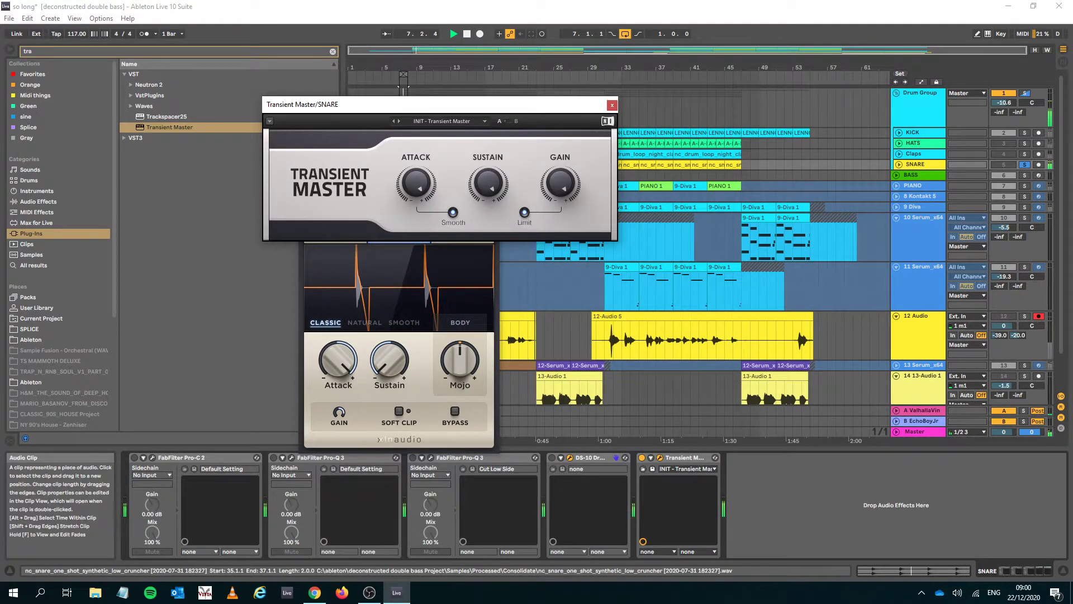
{"action": "left_click_drag", "start_coordinate": [416, 183], "coordinate": [416, 172]}
{"action": "left_click_drag", "start_coordinate": [415, 183], "coordinate": [416, 179]}
{"action": "left_click_drag", "start_coordinate": [488, 183], "coordinate": [488, 133]}
{"action": "left_click_drag", "start_coordinate": [416, 182], "coordinate": [417, 159]}
{"action": "left_click_drag", "start_coordinate": [560, 182], "coordinate": [560, 199]}
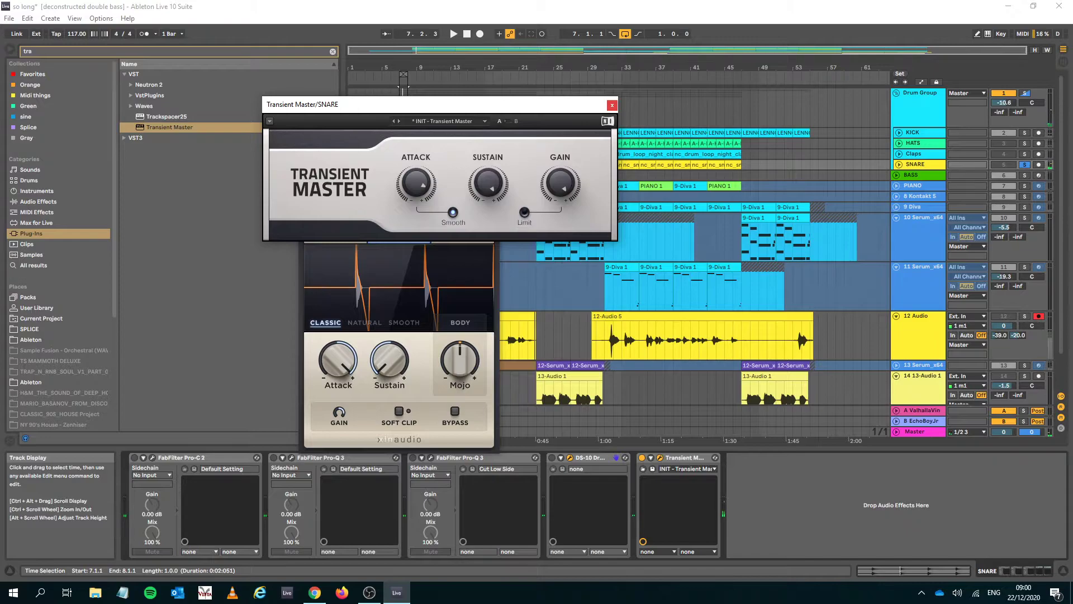
Close Transient Master, raise the DS-10's Sustain to maximum and swap the snare's processing back to the DS-10
{"action": "left_click", "coordinate": [612, 105]}
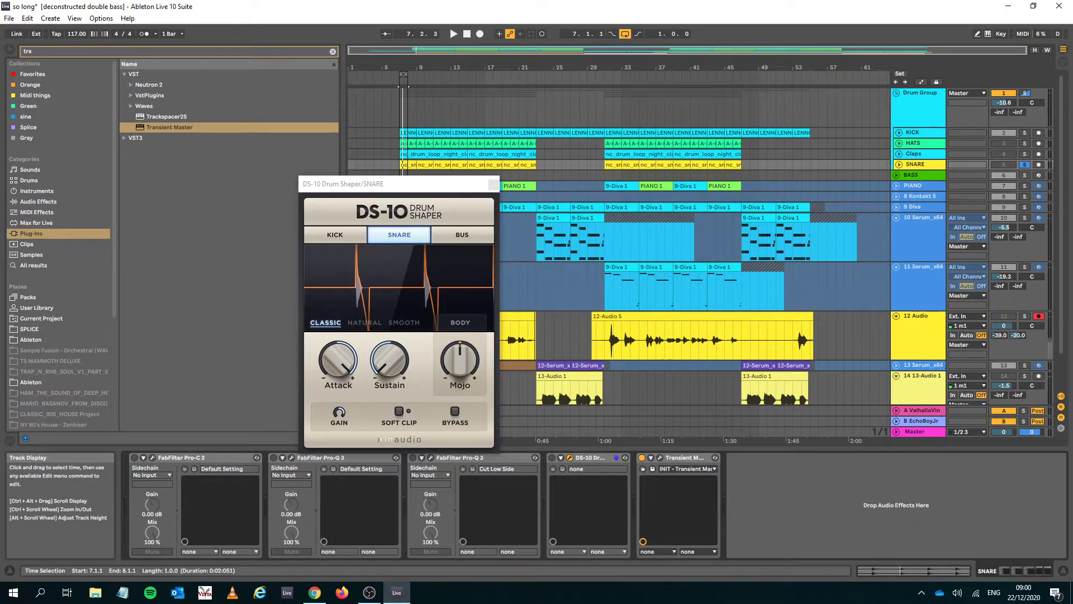
{"action": "left_click_drag", "start_coordinate": [390, 361], "coordinate": [390, 271]}
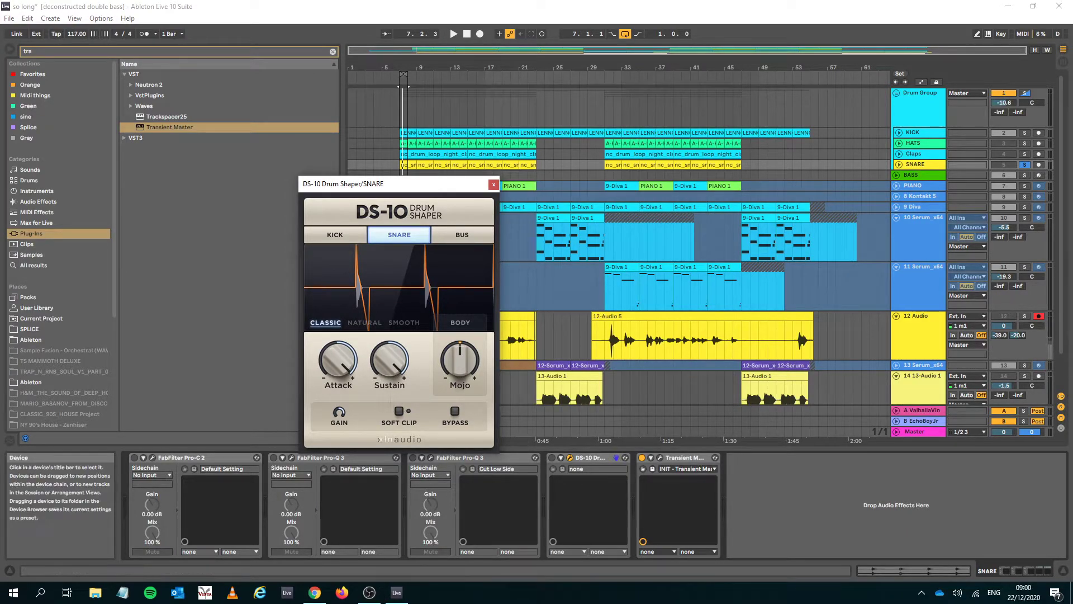
{"action": "left_click", "coordinate": [552, 457]}
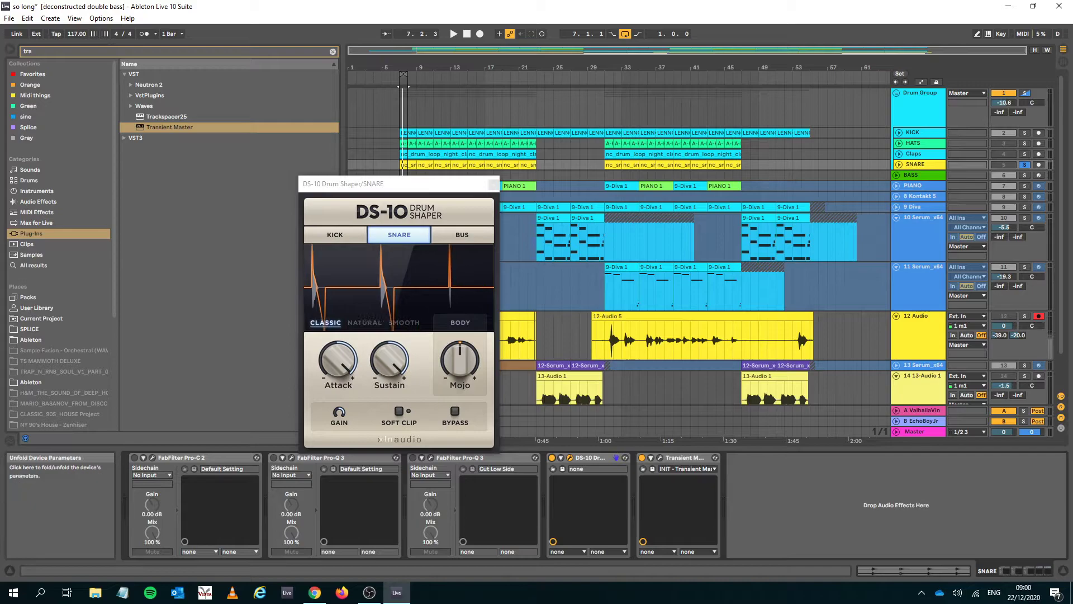
{"action": "left_click", "coordinate": [642, 457]}
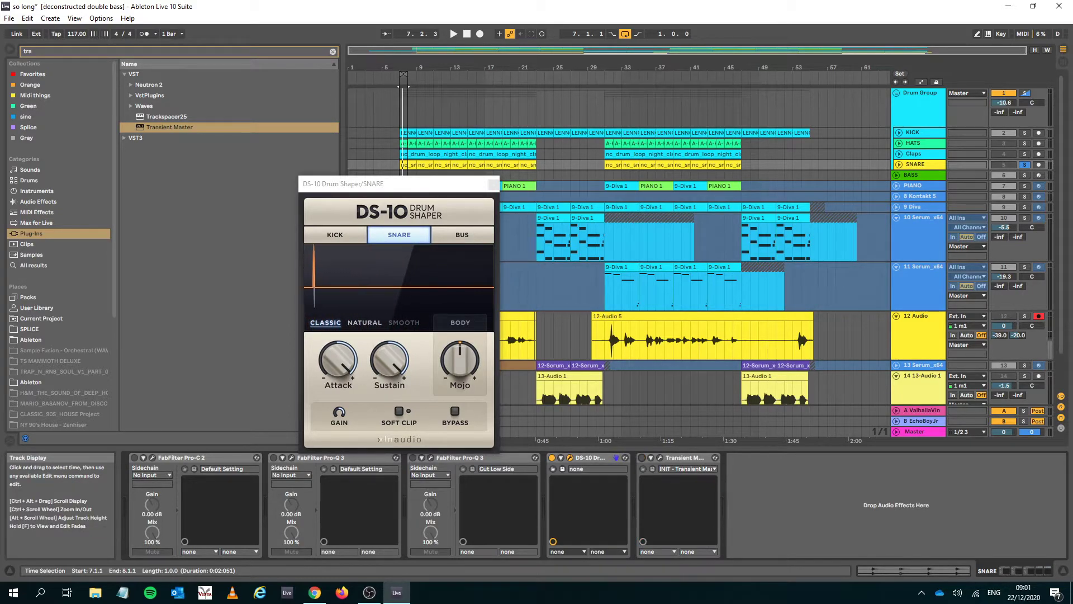
Audition the snare's DS-10 in Natural and Smooth modes, settling on Smooth with reduced Attack and maximum Sustain, and close the plug-in
{"action": "key", "text": "space"}
{"action": "left_click", "coordinate": [364, 323]}
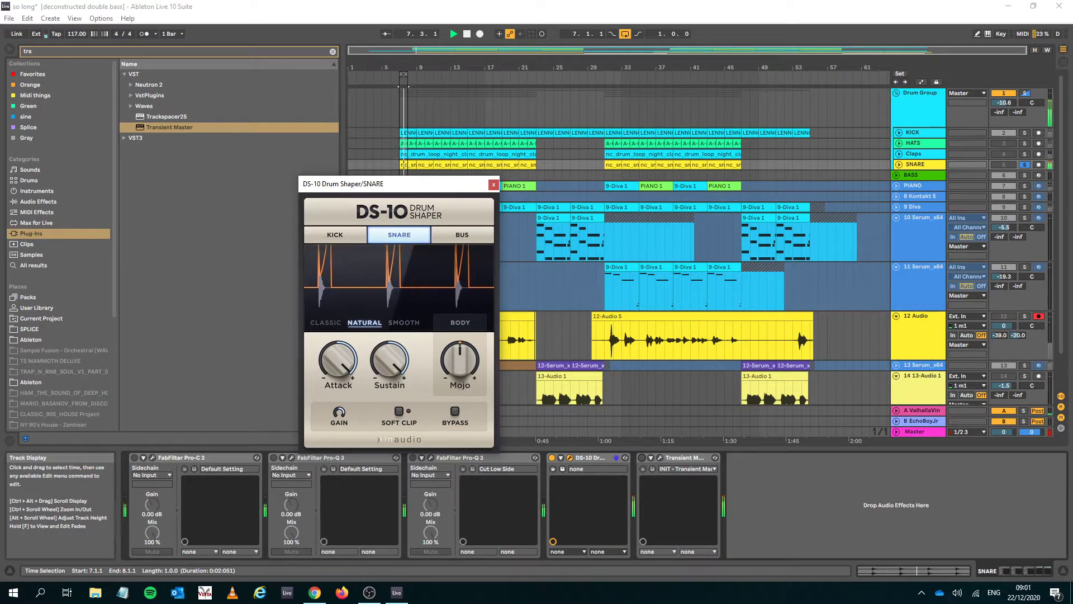
{"action": "left_click_drag", "start_coordinate": [338, 361], "coordinate": [339, 377]}
{"action": "left_click", "coordinate": [403, 322]}
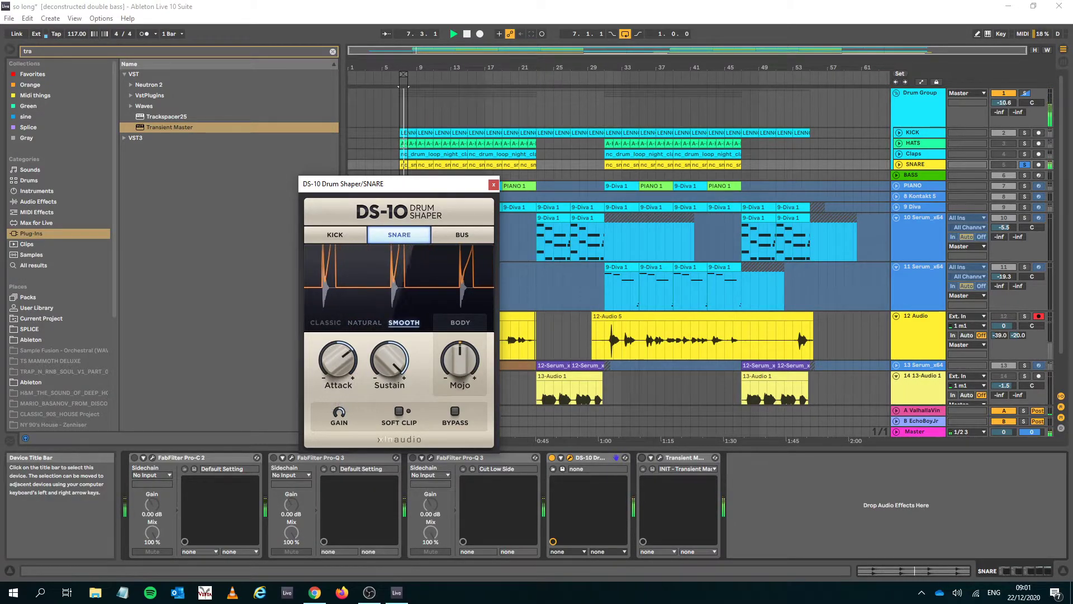
{"action": "mouse_move", "coordinate": [338, 360]}
{"action": "left_mouse_down"}
{"action": "mouse_move", "coordinate": [338, 347]}
{"action": "mouse_move", "coordinate": [338, 361]}
{"action": "left_mouse_up"}
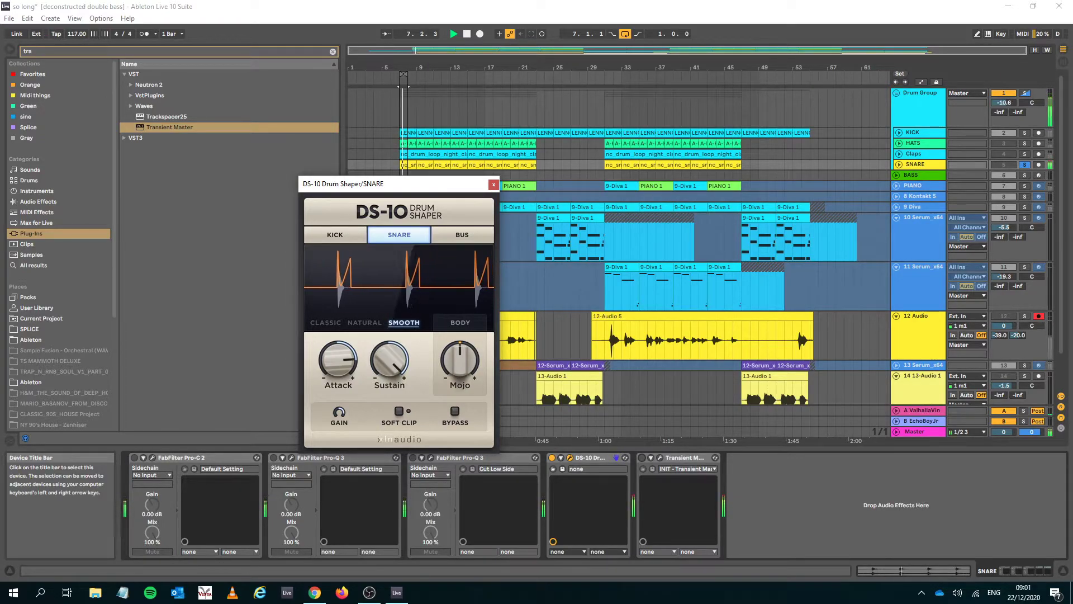
{"action": "left_click_drag", "start_coordinate": [390, 359], "coordinate": [390, 363]}
{"action": "key", "text": "space"}
{"action": "left_click", "coordinate": [493, 184]}
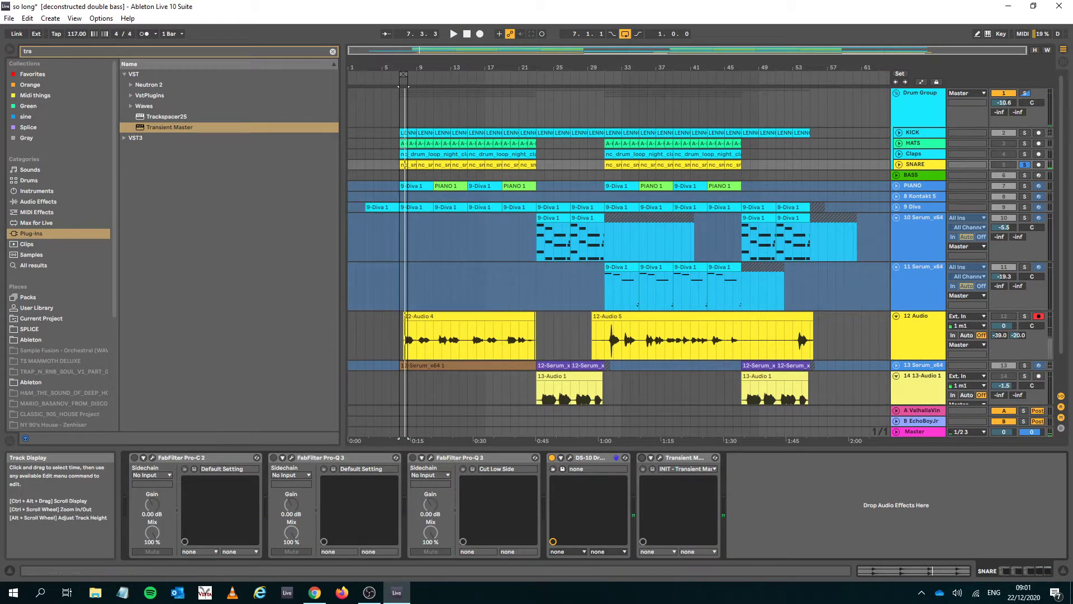
Transfer the snare's DS-10 and Transient Master to the Claps track, solo Claps and start playback
{"action": "left_click", "coordinate": [681, 457]}
{"action": "key", "text": "Left"}
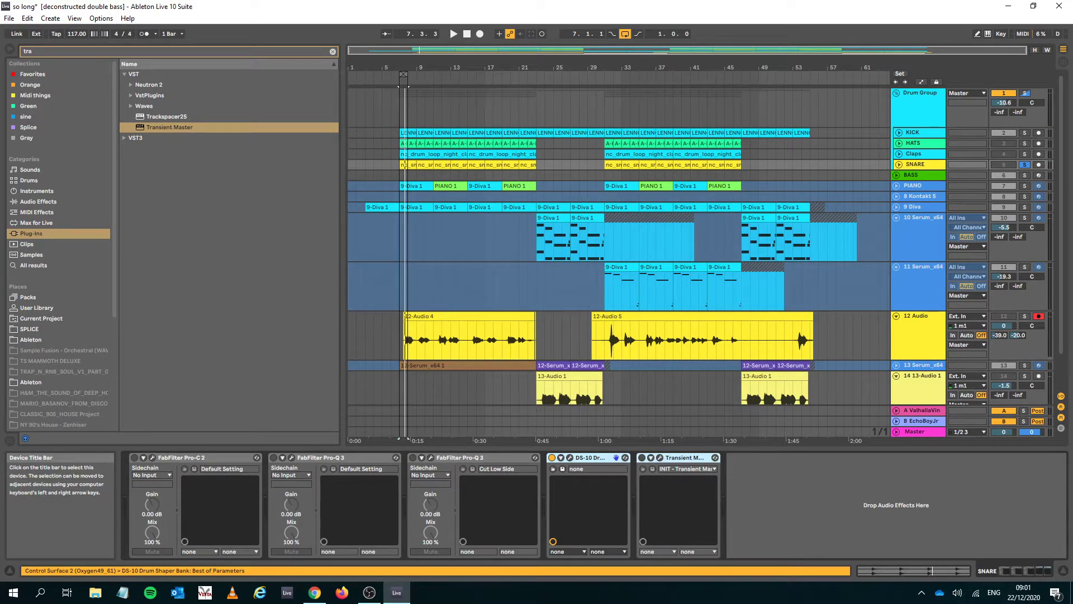
{"action": "left_click", "coordinate": [1024, 154]}
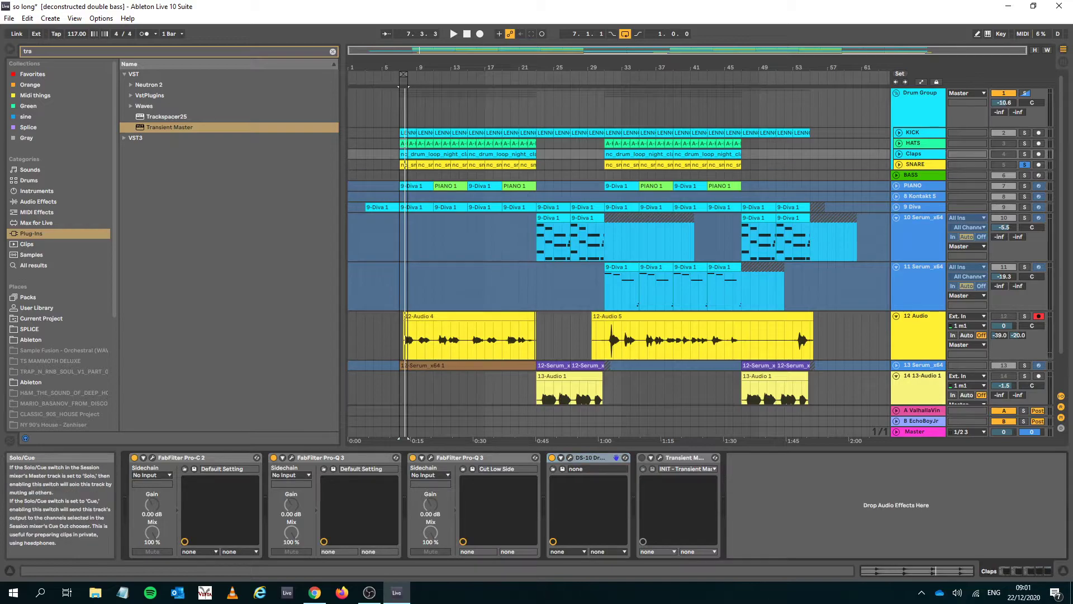
{"action": "key", "text": "space"}
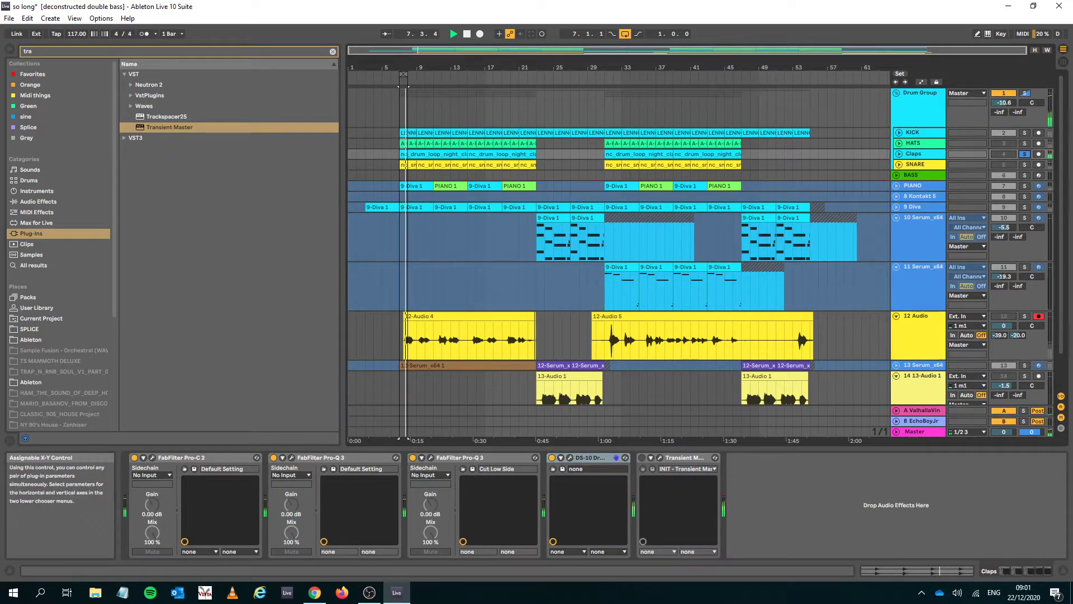
Deactivate FabFilter Pro-C 2 and both Pro-Q 3 devices on the Claps track
{"action": "left_click", "coordinate": [143, 457]}
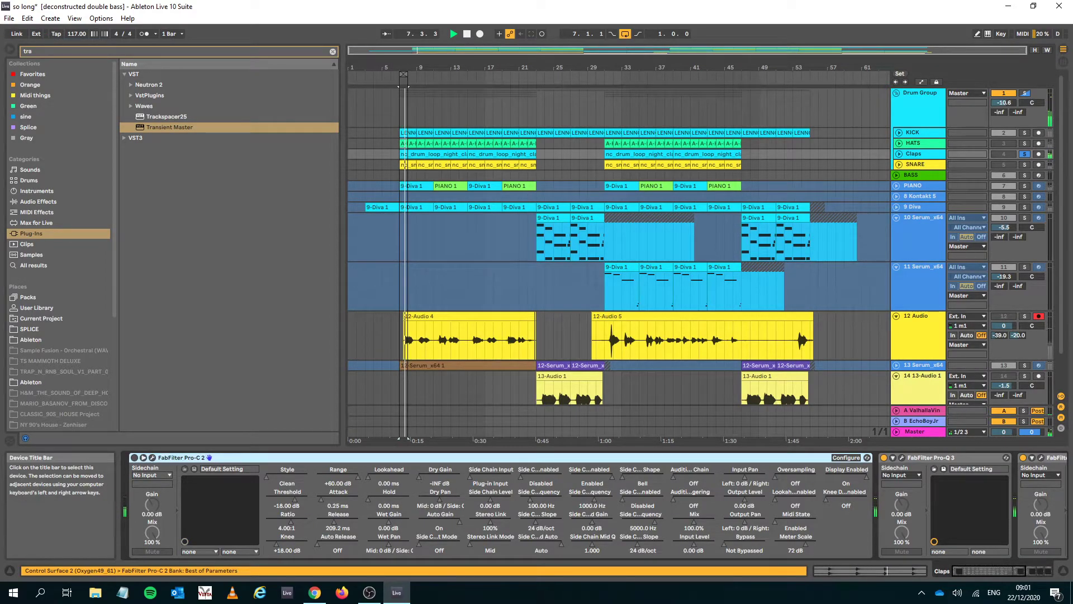
{"action": "left_click", "coordinate": [143, 457]}
{"action": "left_click", "coordinate": [274, 457]}
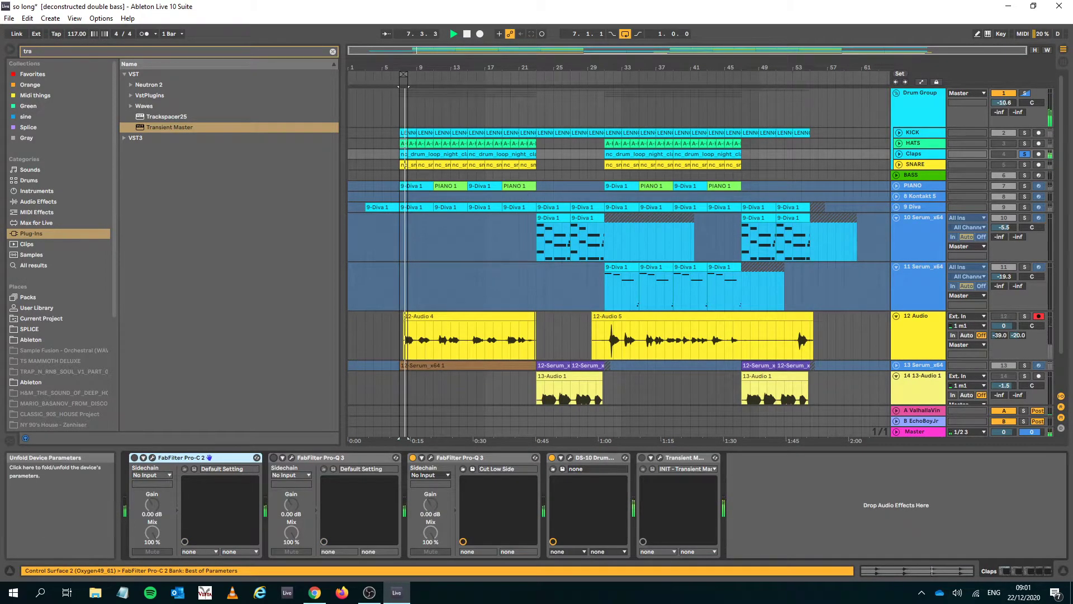
{"action": "left_click", "coordinate": [412, 457]}
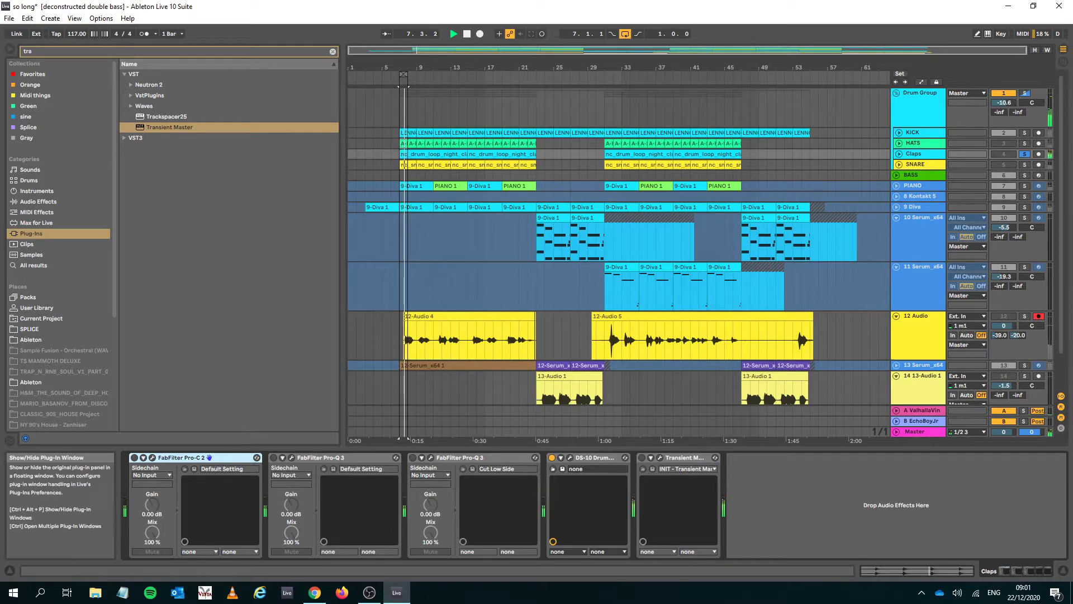
Set the Claps' DS-10 to 28% Attack, 59% Sustain and maximum Mojo in Snare mode
{"action": "left_click", "coordinate": [570, 458]}
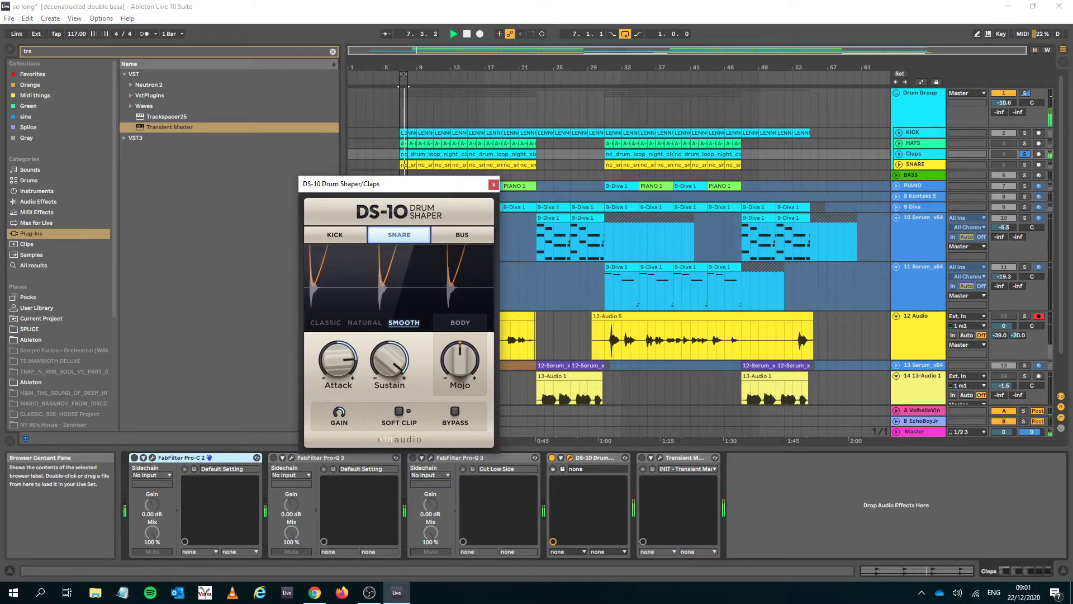
{"action": "left_click_drag", "start_coordinate": [338, 360], "coordinate": [390, 335]}
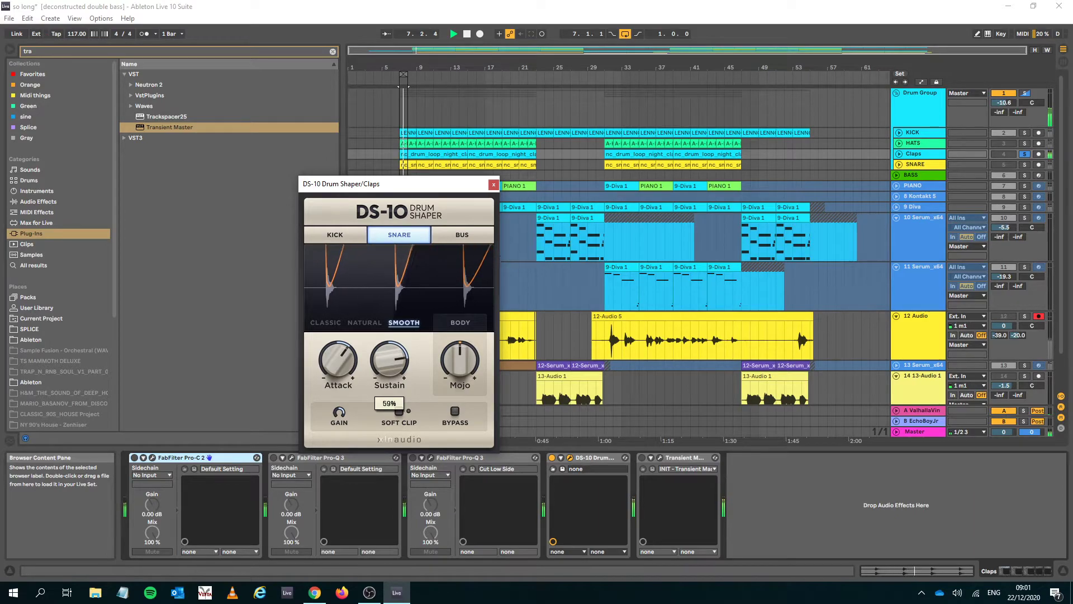
{"action": "left_click_drag", "start_coordinate": [338, 359], "coordinate": [338, 370]}
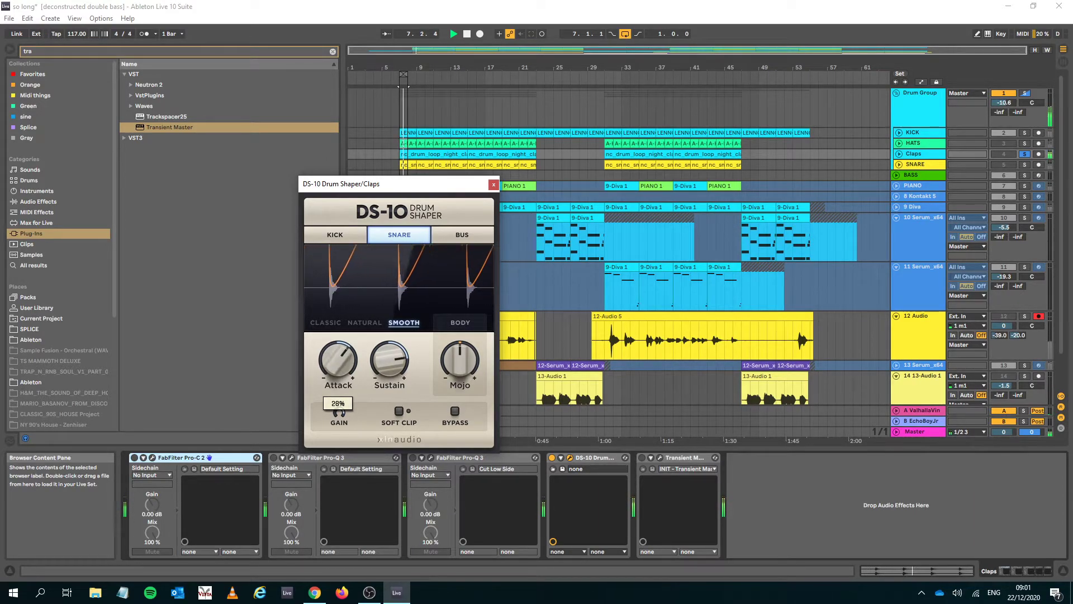
{"action": "left_click_drag", "start_coordinate": [460, 360], "coordinate": [460, 333]}
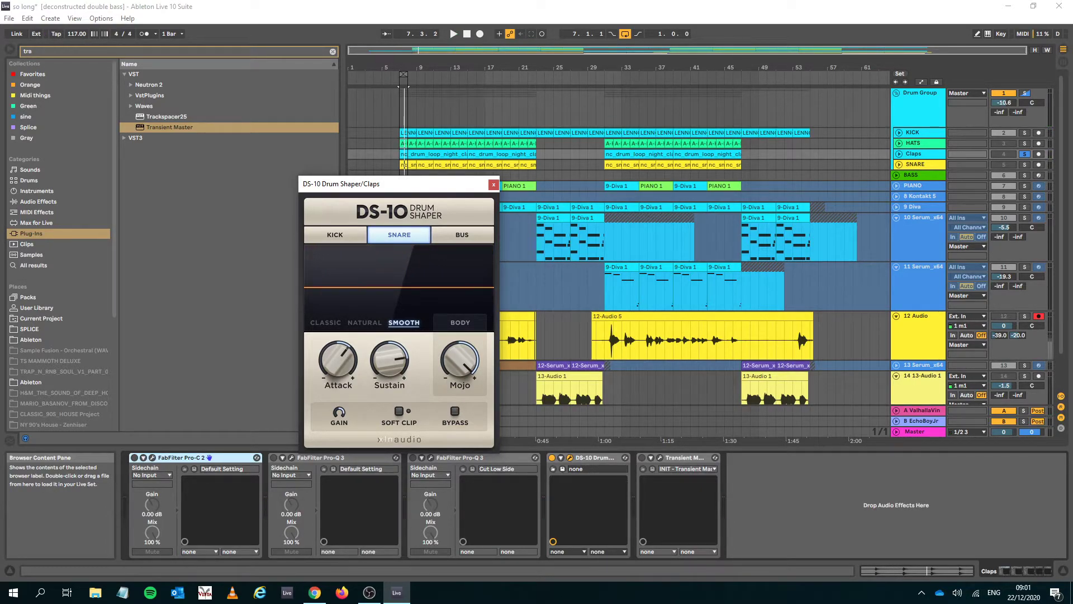
Switch the Claps' DS-10 to Kick mode, raise Mojo above centre, lower Sustain, and close the plug-in
{"action": "left_click", "coordinate": [335, 235]}
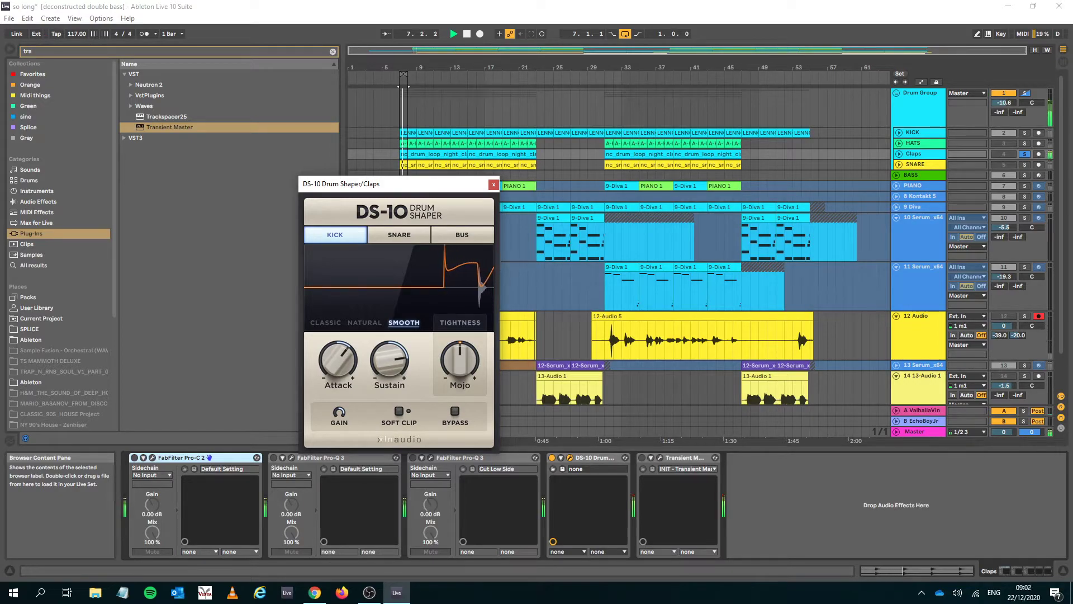
{"action": "left_click_drag", "start_coordinate": [460, 359], "coordinate": [459, 304]}
{"action": "mouse_move", "coordinate": [389, 359]}
{"action": "left_mouse_down"}
{"action": "mouse_move", "coordinate": [389, 331]}
{"action": "mouse_move", "coordinate": [390, 372]}
{"action": "left_mouse_up"}
{"action": "left_click_drag", "start_coordinate": [460, 360], "coordinate": [459, 369]}
{"action": "key", "text": "space"}
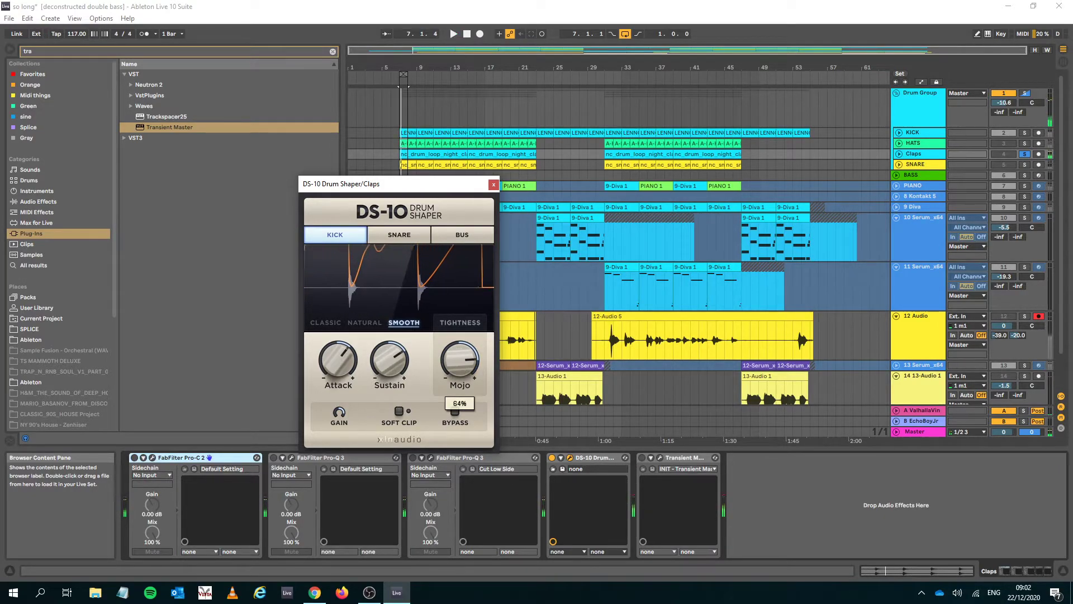
{"action": "key", "text": "ctrl+alt+p"}
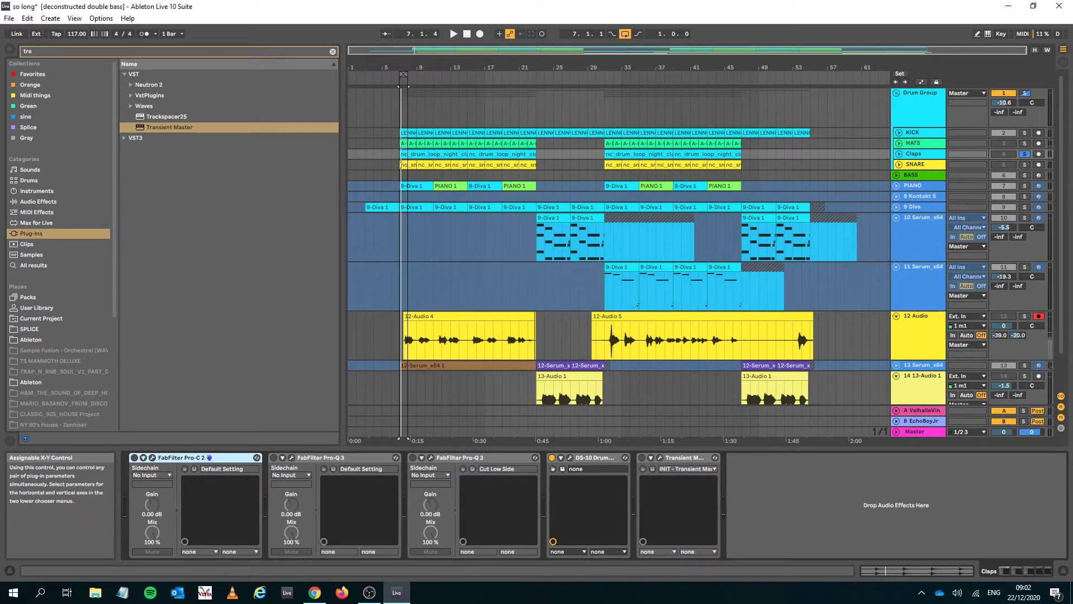
Swap the Claps' processing from the DS-10 to Transient Master, reducing Attack and trying Sustain at 92% during playback
{"action": "left_click", "coordinate": [552, 458]}
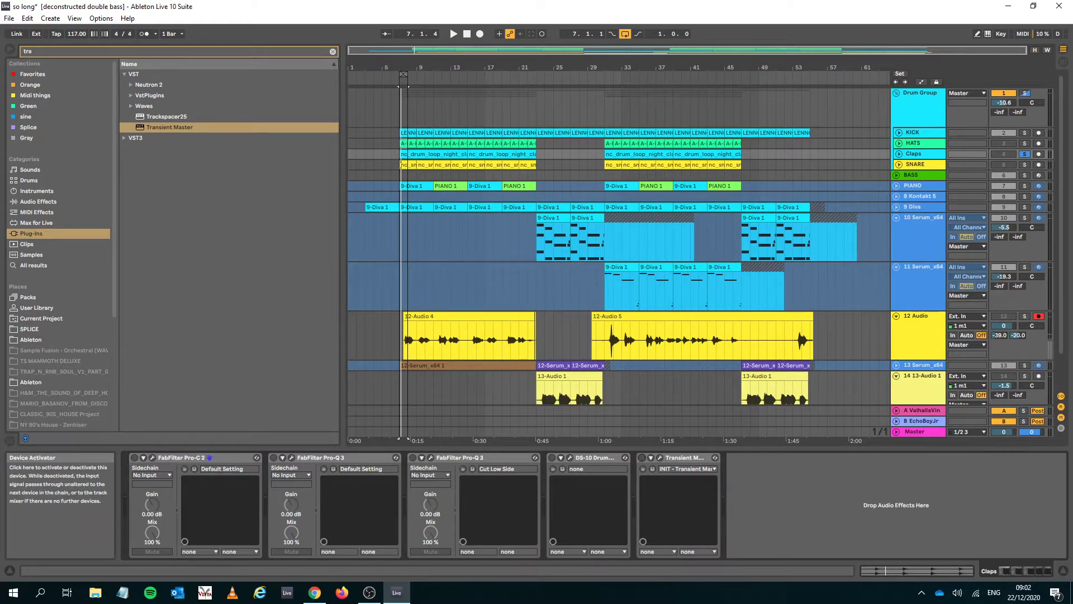
{"action": "left_click", "coordinate": [660, 457]}
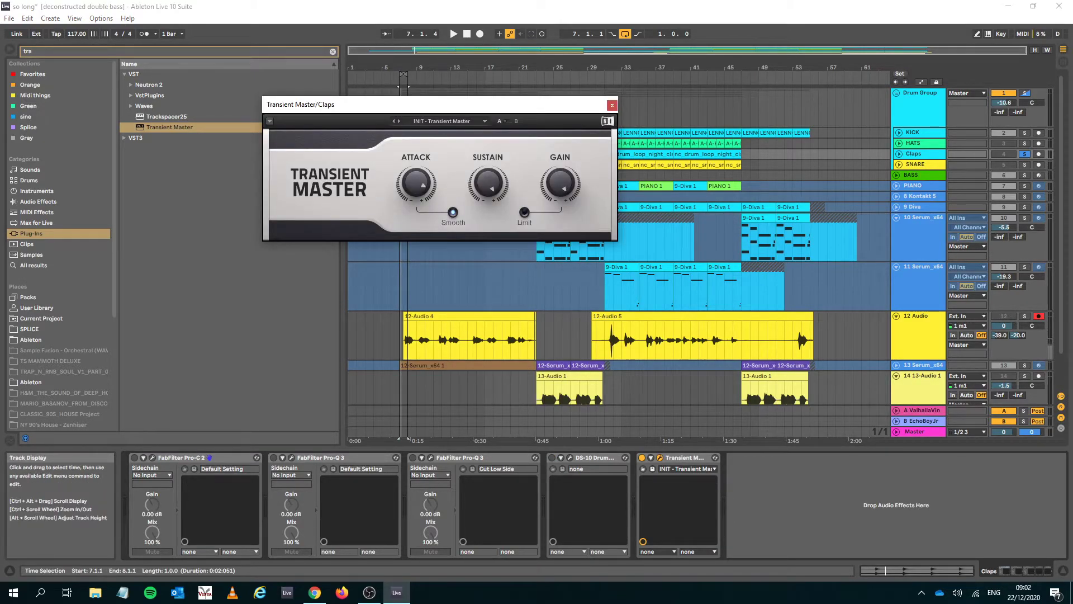
{"action": "key", "text": "space"}
{"action": "left_click_drag", "start_coordinate": [416, 182], "coordinate": [416, 199]}
{"action": "left_click_drag", "start_coordinate": [488, 183], "coordinate": [488, 203]}
{"action": "left_click_drag", "start_coordinate": [416, 183], "coordinate": [416, 189]}
{"action": "left_click_drag", "start_coordinate": [488, 182], "coordinate": [488, 167]}
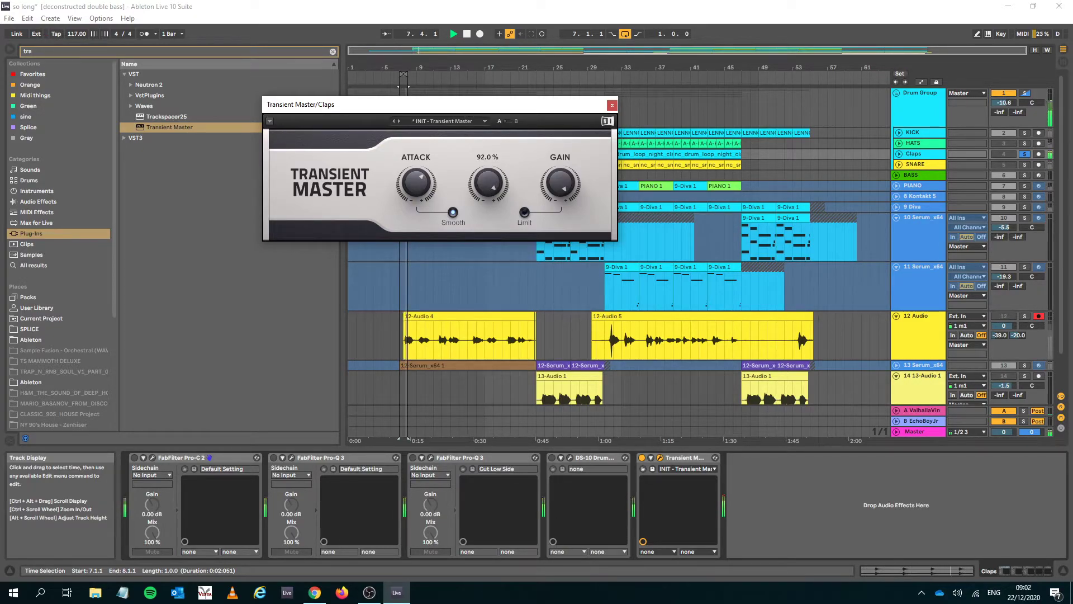
Turn Limit on and Smooth off in the Claps' Transient Master, lower Sustain, and close the plug-in
{"action": "mouse_move", "coordinate": [560, 183]}
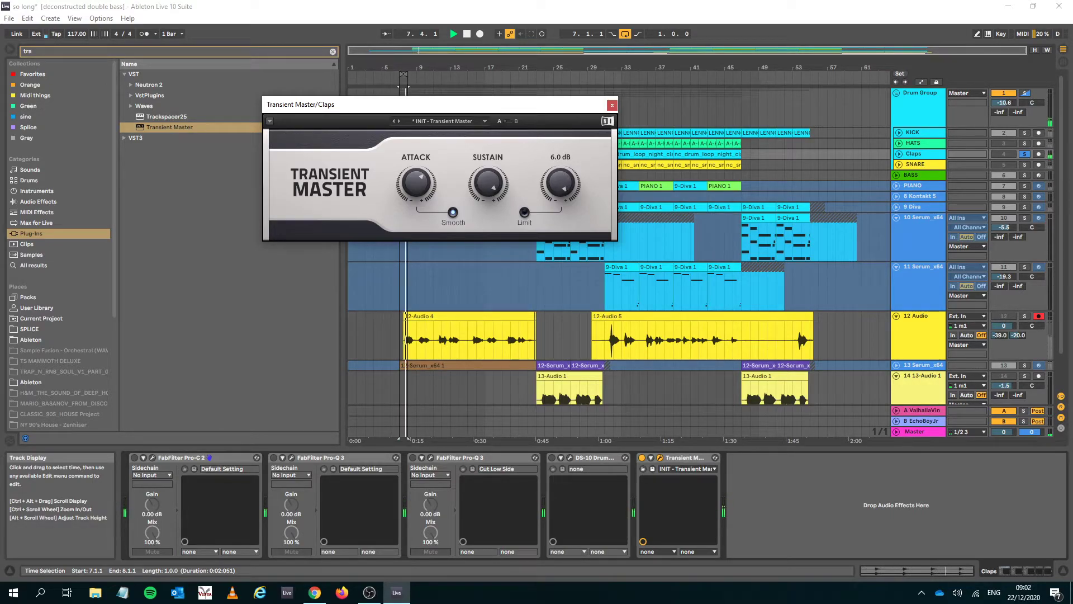
{"action": "left_click", "coordinate": [524, 211]}
{"action": "left_click", "coordinate": [452, 212]}
{"action": "left_click_drag", "start_coordinate": [488, 182], "coordinate": [488, 200]}
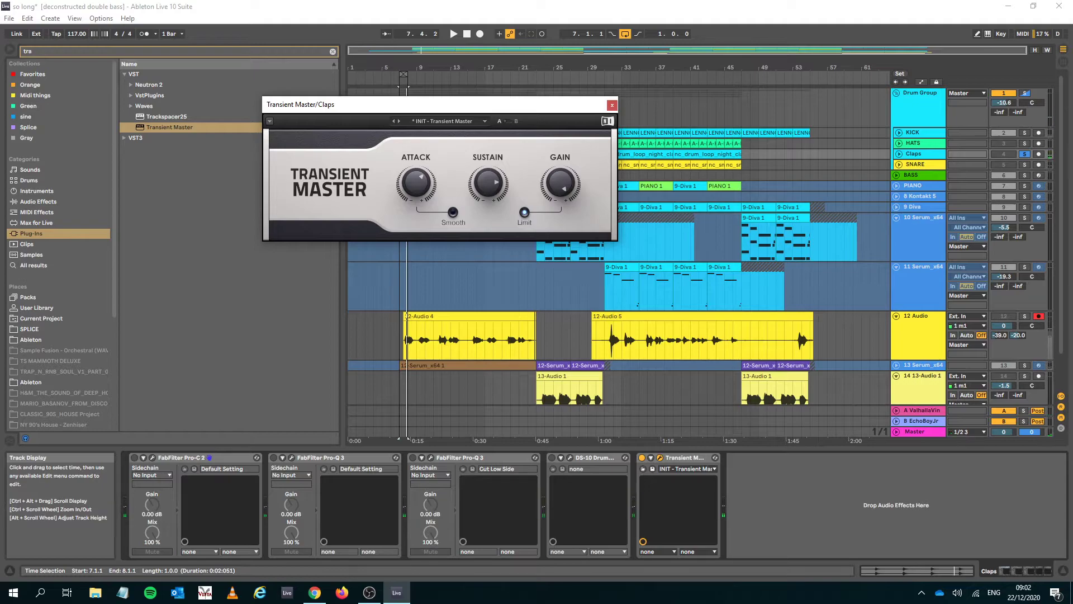
{"action": "left_click", "coordinate": [612, 105]}
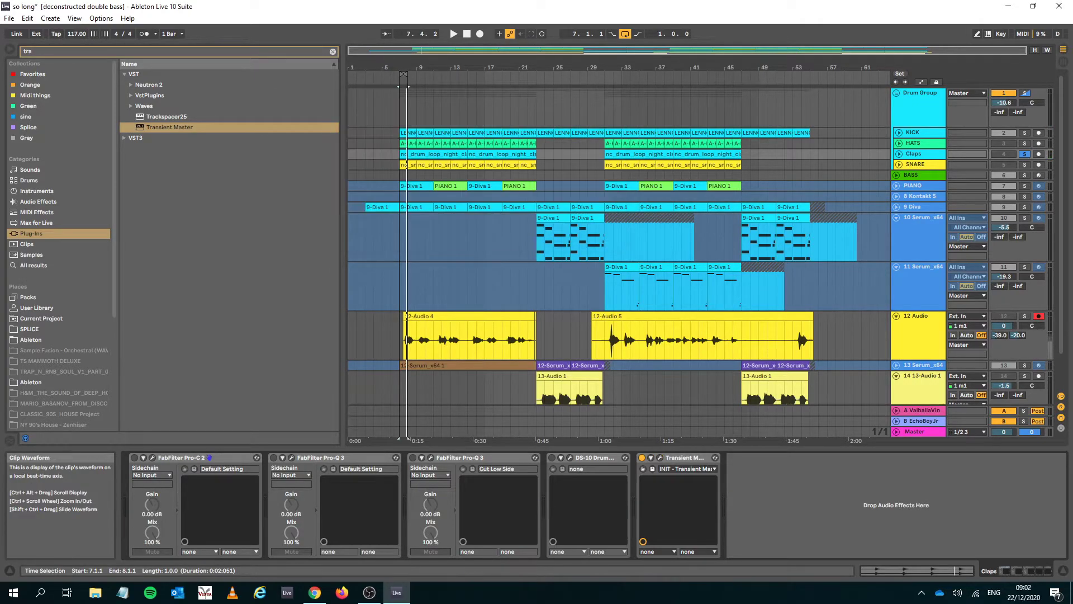
Transfer the DS-10 and Transient Master from Claps to the Drum Group, solo the whole group and start playback
{"action": "left_click", "coordinate": [684, 457], "text": "shift"}
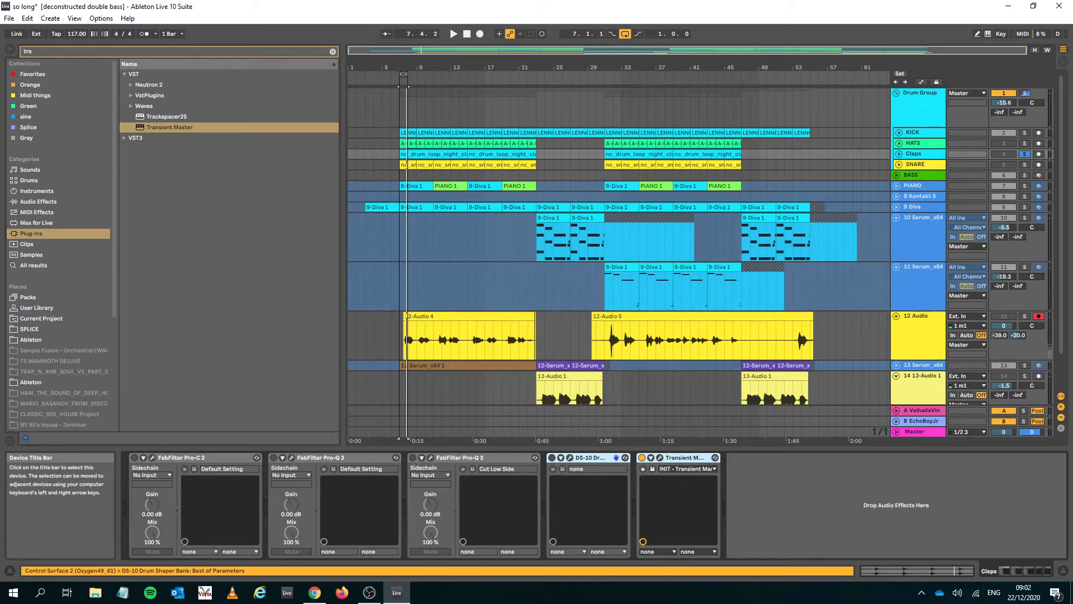
{"action": "left_click_drag", "start_coordinate": [927, 104], "coordinate": [926, 107]}
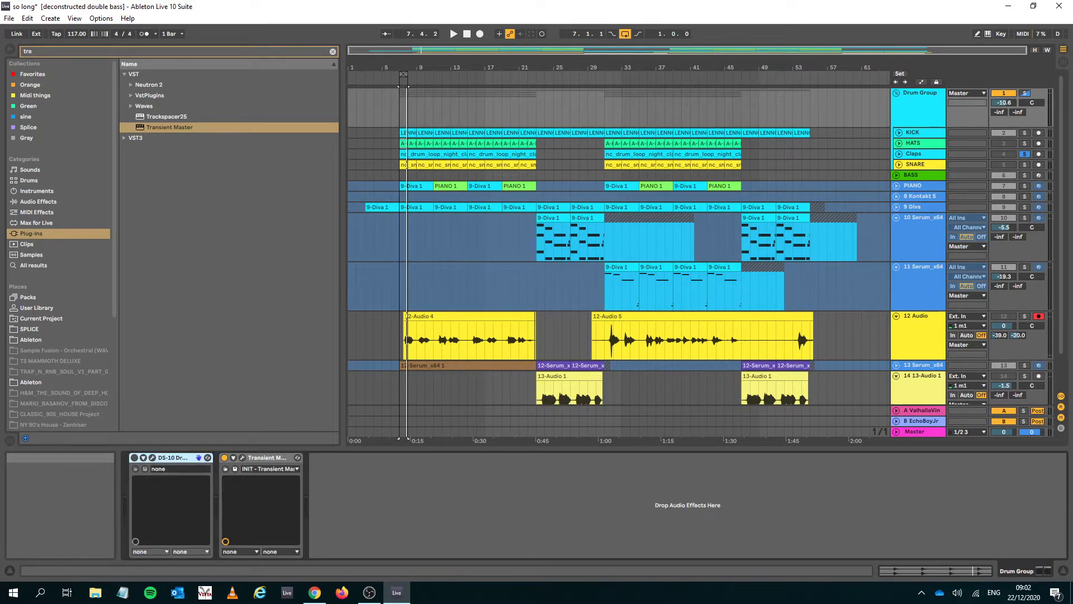
{"action": "left_click", "coordinate": [1025, 93]}
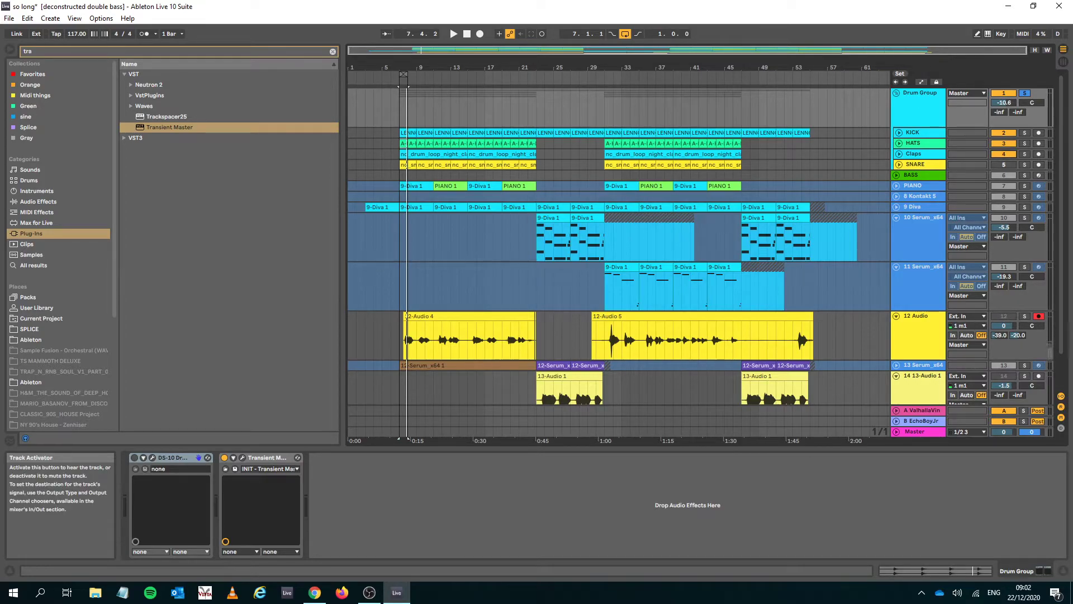
{"action": "key", "text": "space"}
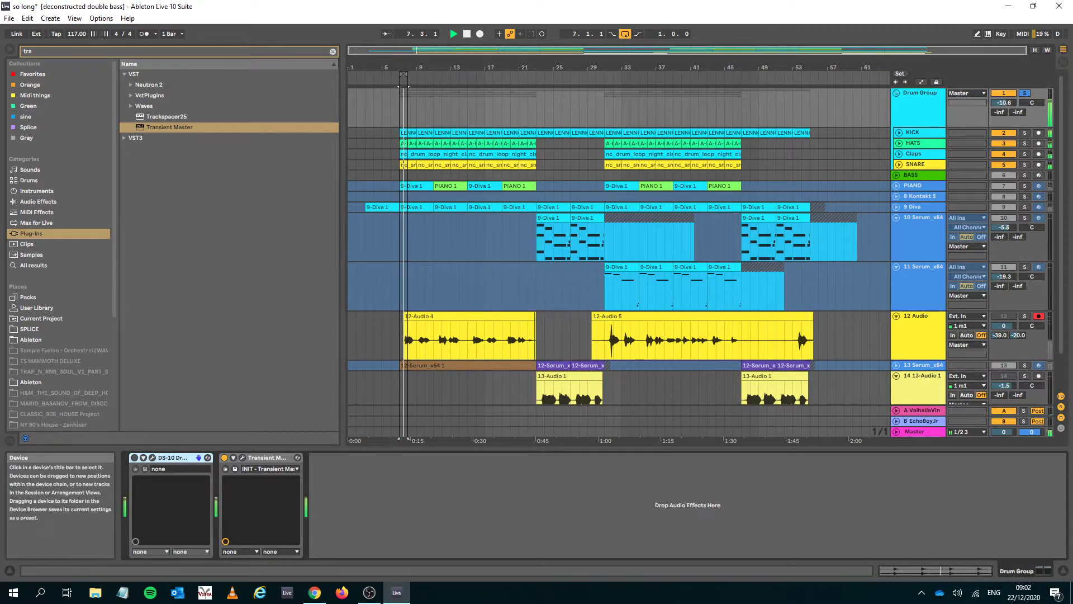
Set the Drum Group's Transient Master to 44% Attack and -74% Sustain with reduced Gain, Smooth on and Limit off
{"action": "left_click", "coordinate": [297, 457]}
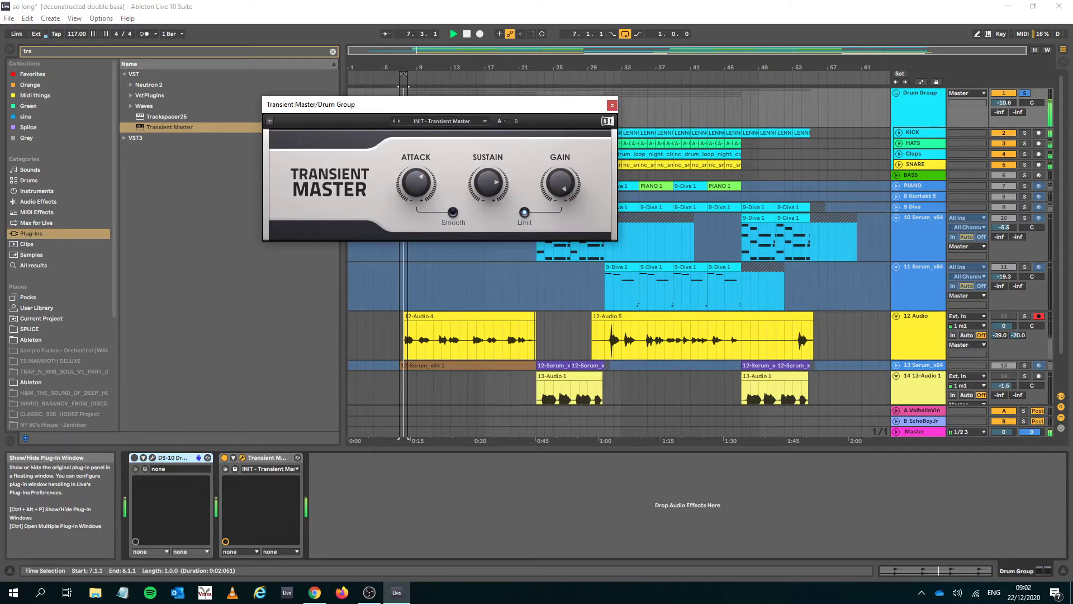
{"action": "left_click_drag", "start_coordinate": [417, 182], "coordinate": [417, 170]}
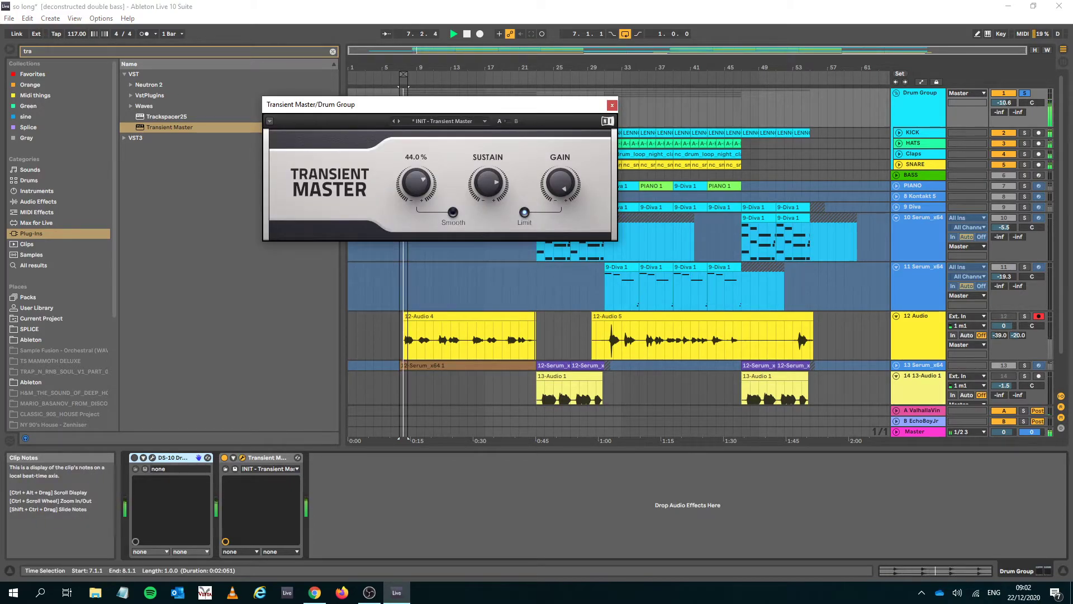
{"action": "left_click_drag", "start_coordinate": [560, 182], "coordinate": [561, 196]}
{"action": "left_click_drag", "start_coordinate": [488, 183], "coordinate": [488, 193]}
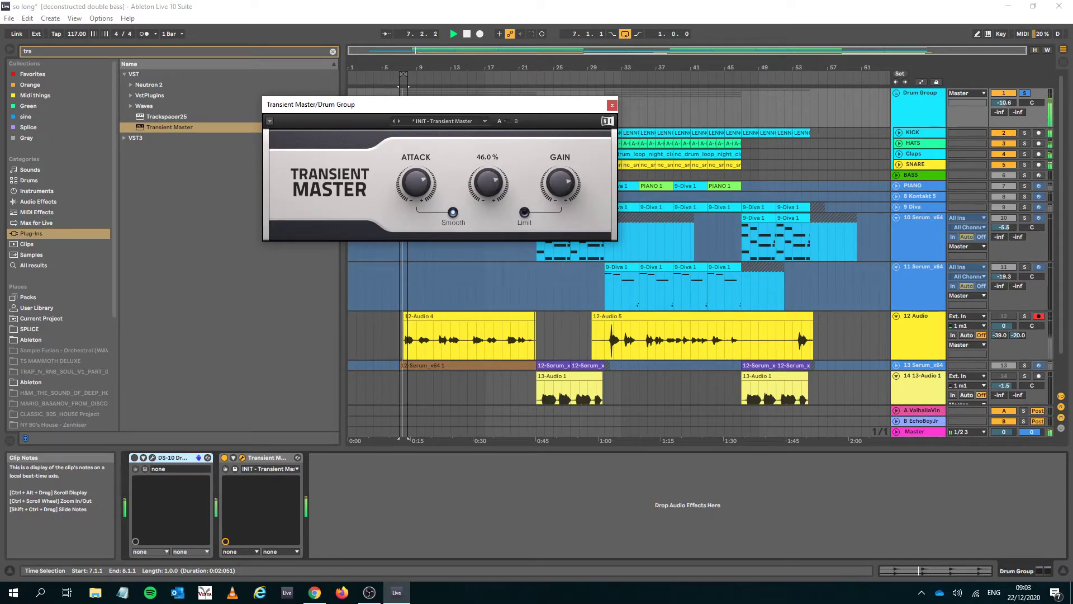
{"action": "left_click_drag", "start_coordinate": [488, 182], "coordinate": [488, 195]}
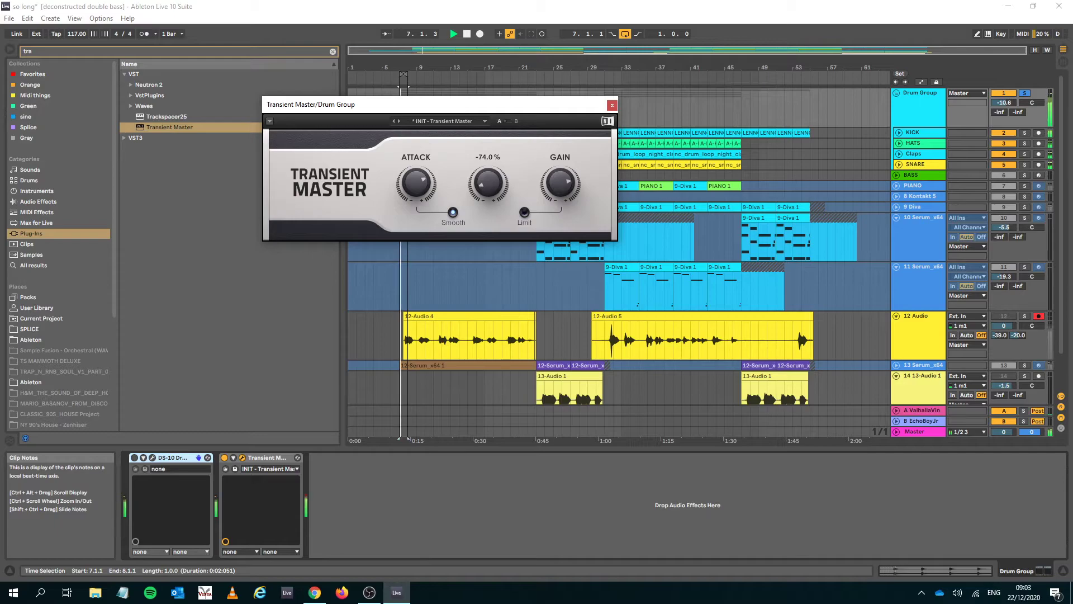
{"action": "key", "text": "space"}
Swap the Drum Group's processing from Transient Master to the DS-10 and switch the DS-10 to Bus mode
{"action": "left_click", "coordinate": [134, 458]}
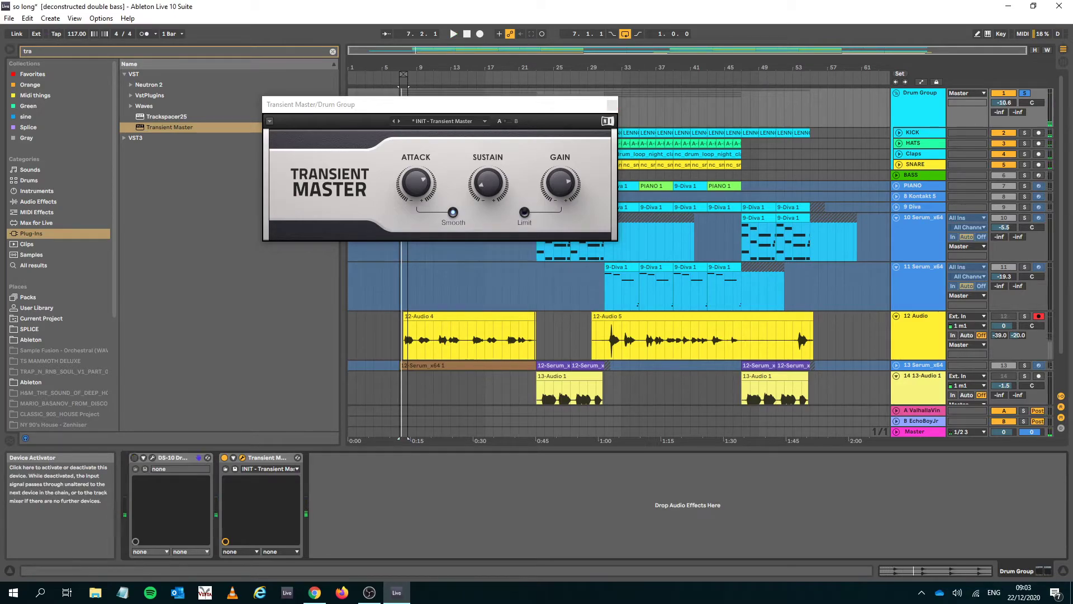
{"action": "left_click", "coordinate": [224, 457]}
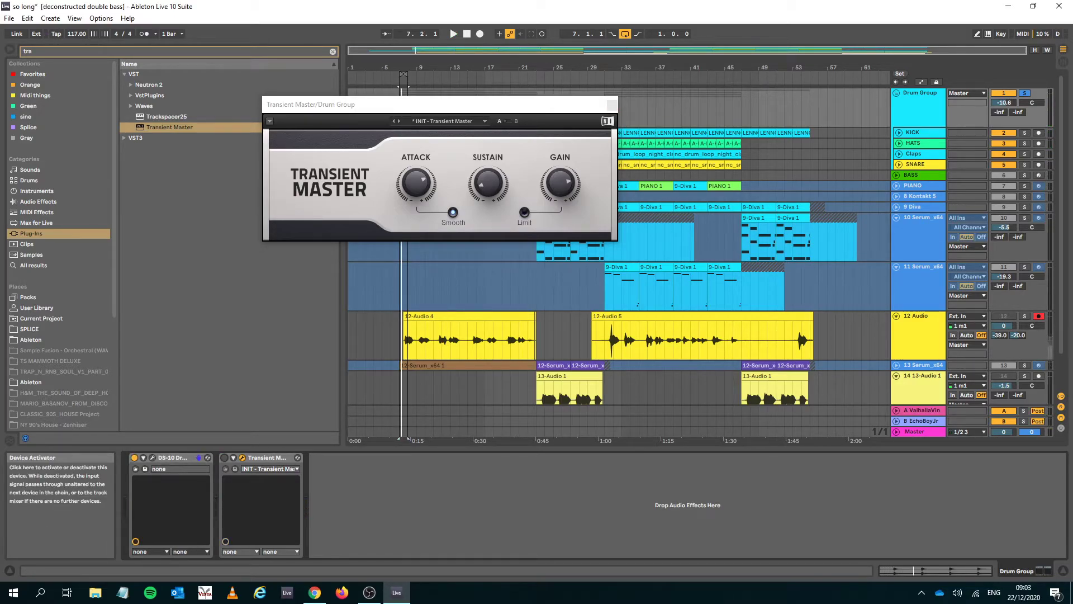
{"action": "left_click", "coordinate": [173, 458]}
{"action": "left_click", "coordinate": [152, 457]}
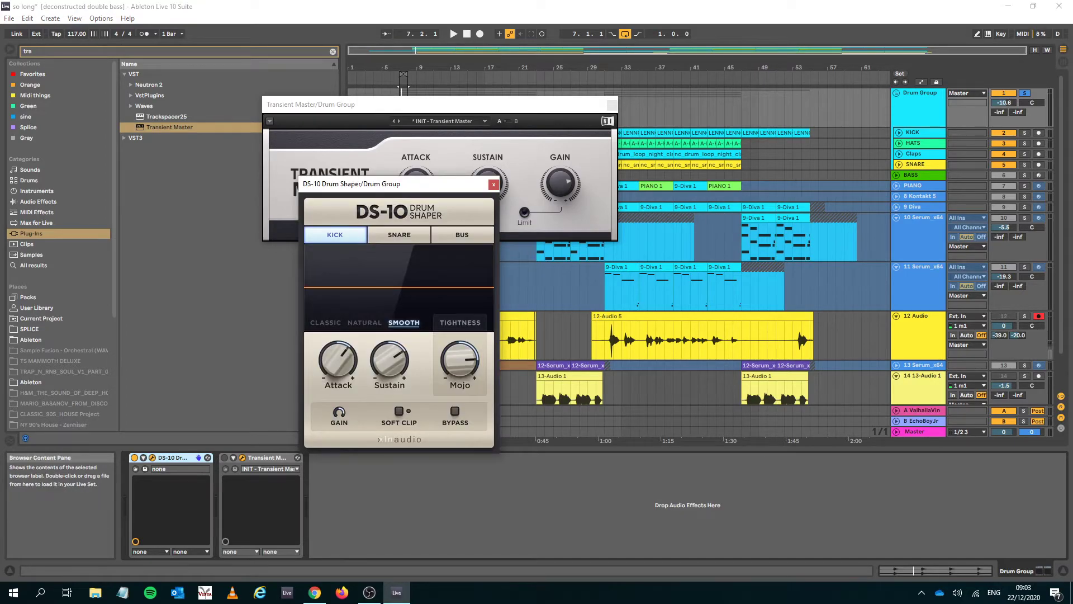
{"action": "left_click", "coordinate": [462, 235]}
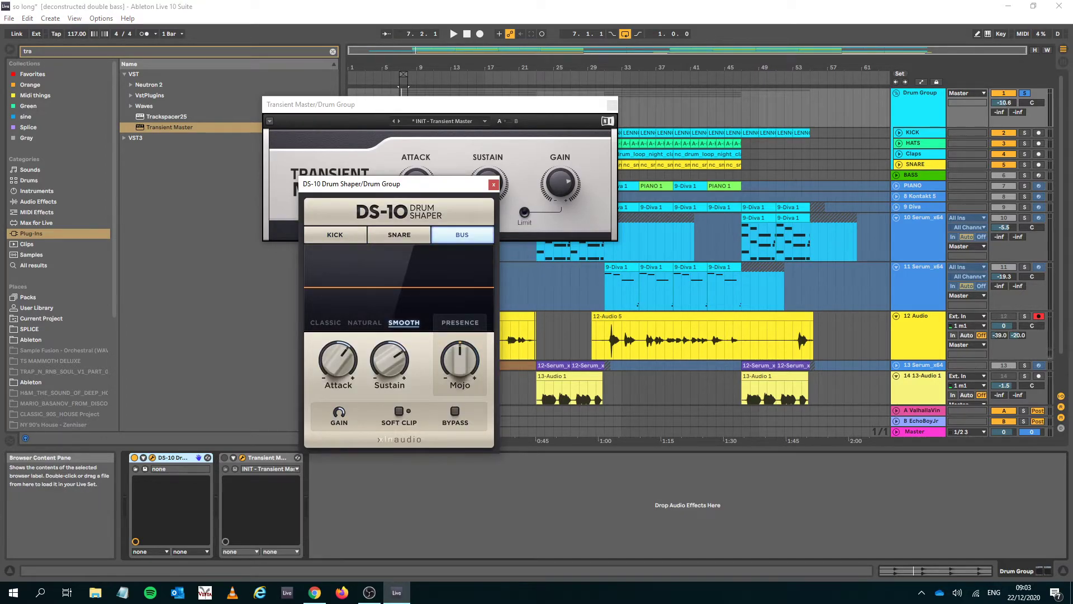
Play the drum group and raise the DS-10's Attack and Mojo to 100% and its Sustain to maximum
{"action": "key", "text": "space"}
{"action": "left_click_drag", "start_coordinate": [338, 360], "coordinate": [338, 313]}
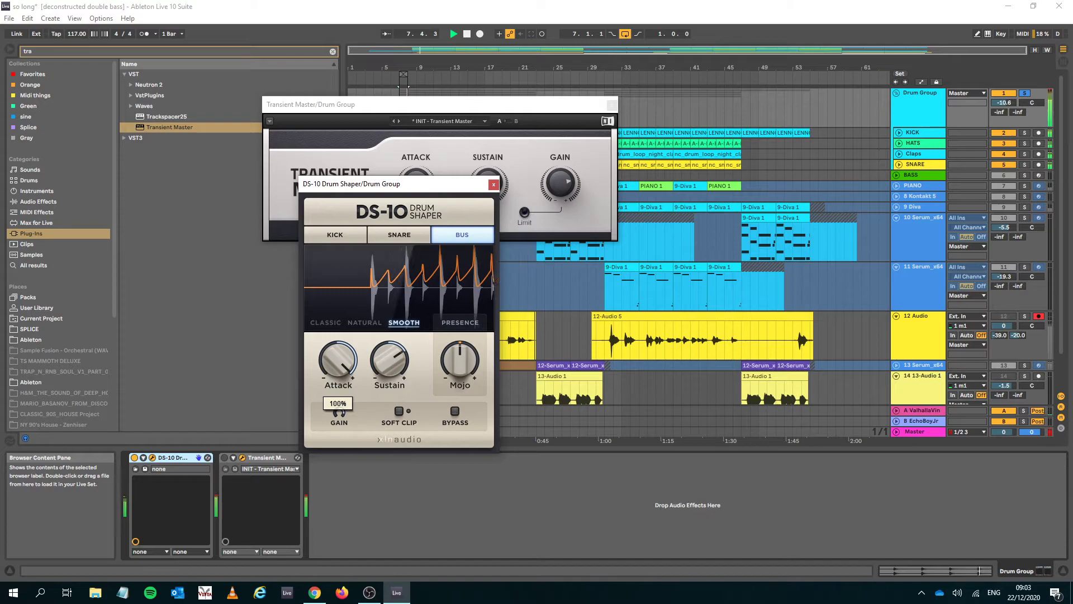
{"action": "left_click_drag", "start_coordinate": [390, 361], "coordinate": [389, 335]}
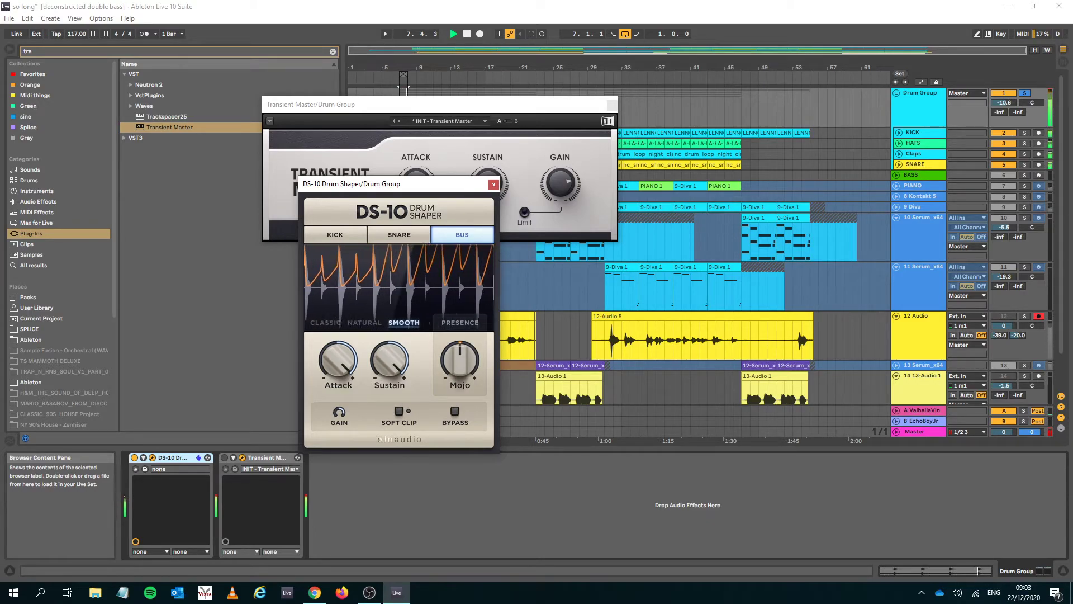
{"action": "left_click_drag", "start_coordinate": [460, 360], "coordinate": [461, 338]}
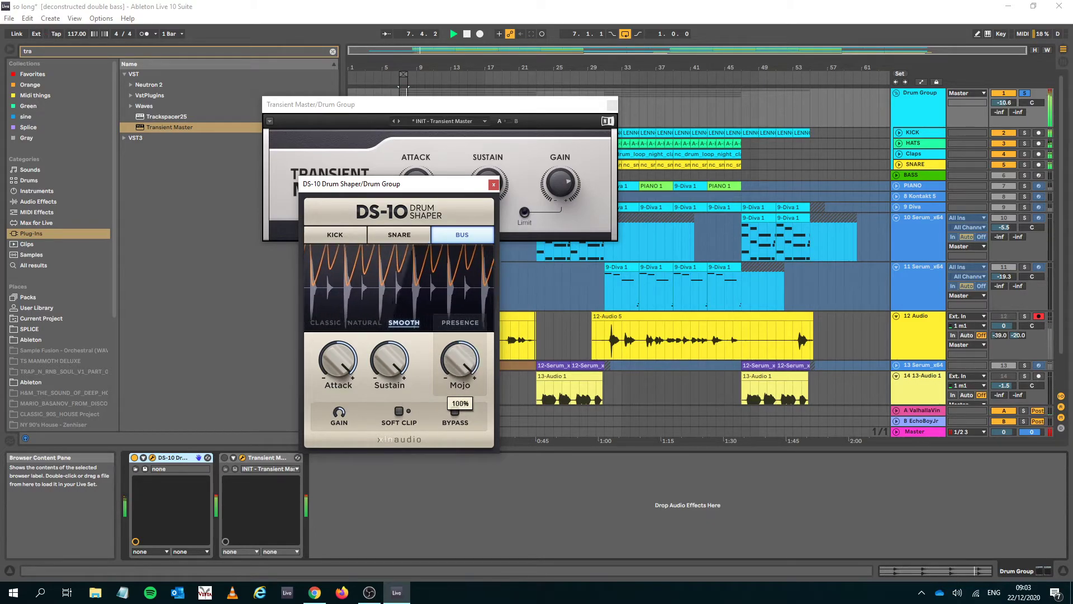
Lower the DS-10's Attack to -40% and its Sustain to -35% while the drum group plays
{"action": "left_click_drag", "start_coordinate": [390, 361], "coordinate": [389, 386]}
{"action": "mouse_move", "coordinate": [338, 360]}
{"action": "left_mouse_down"}
{"action": "mouse_move", "coordinate": [338, 338]}
{"action": "mouse_move", "coordinate": [338, 364]}
{"action": "left_mouse_up"}
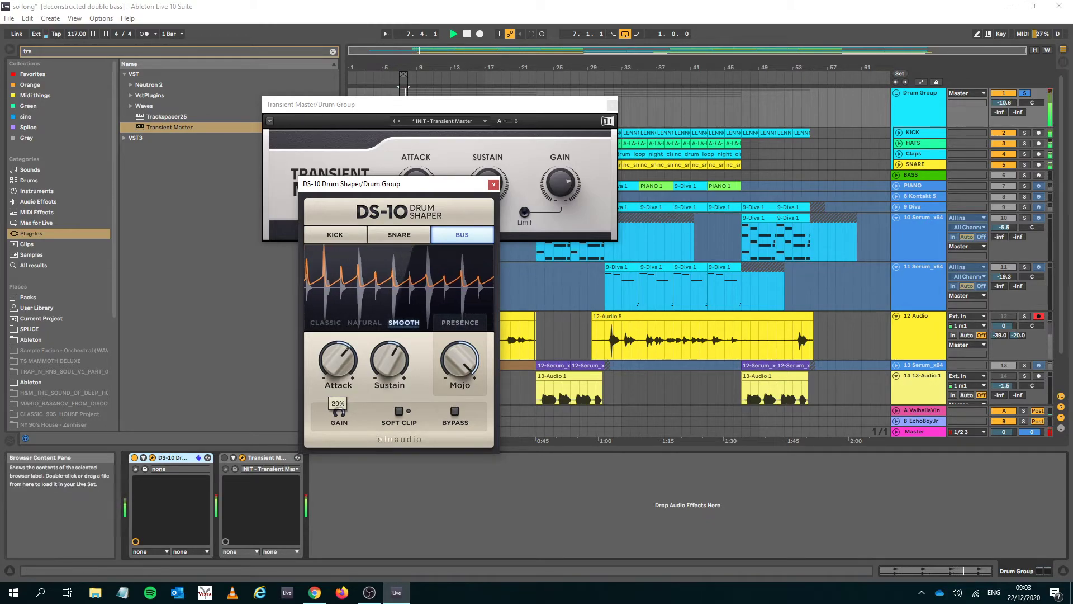
{"action": "double_click", "coordinate": [338, 361]}
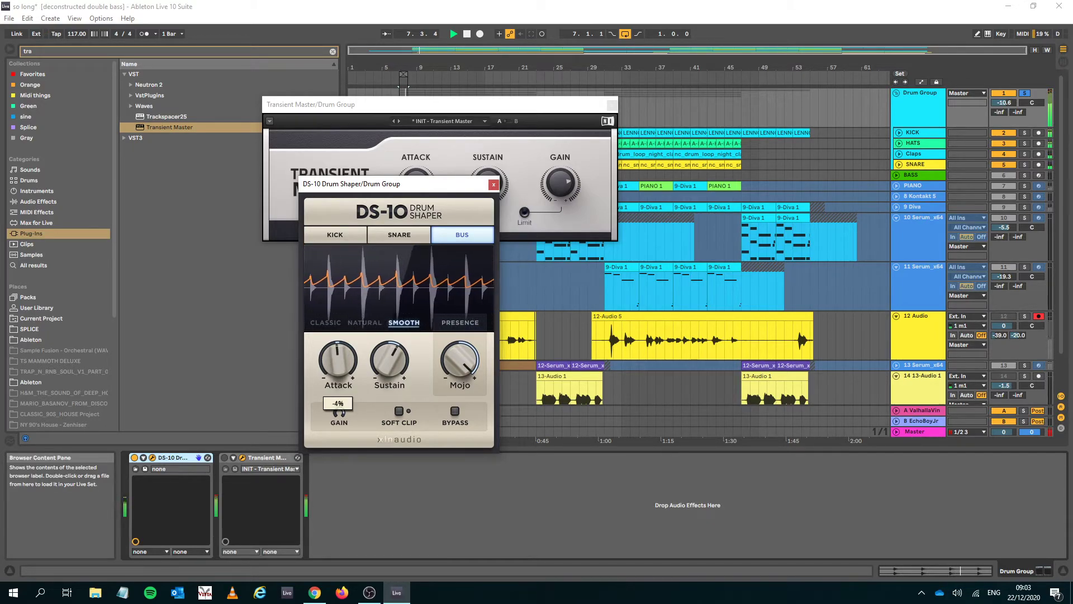
{"action": "left_click_drag", "start_coordinate": [338, 361], "coordinate": [338, 358]}
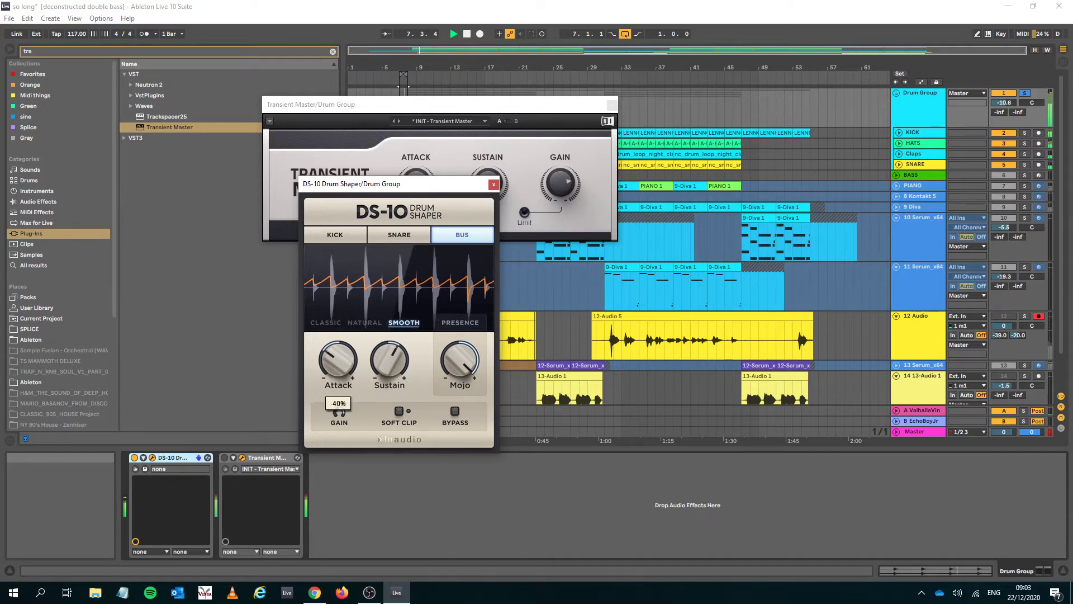
{"action": "double_click", "coordinate": [390, 361]}
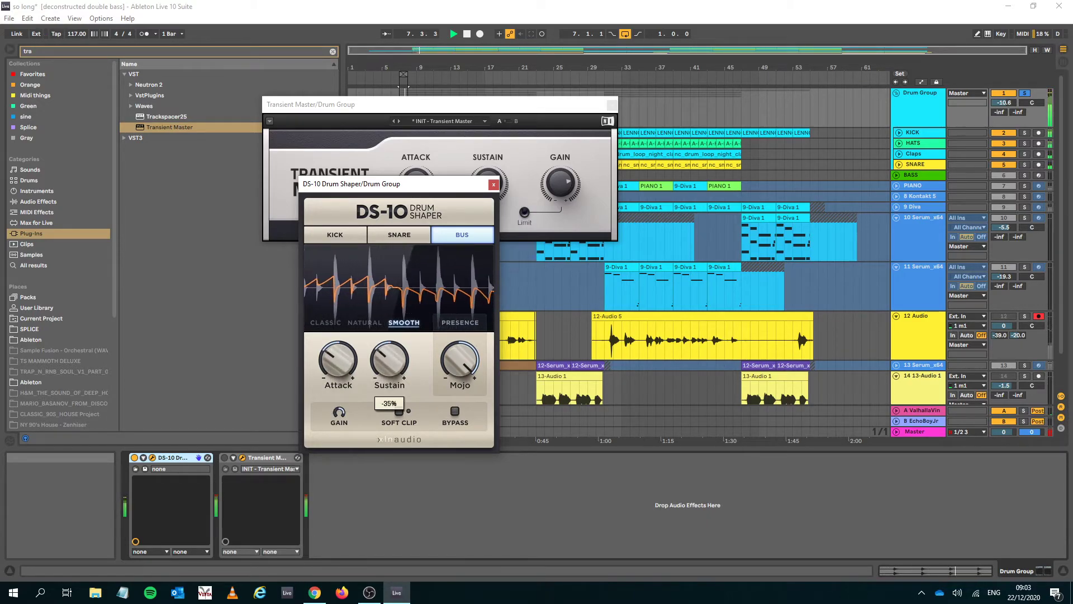
Slow the song to 84 BPM, restart playback, and set the DS-10's Sustain to maximum and Attack to 2%
{"action": "left_click_drag", "start_coordinate": [77, 33], "coordinate": [77, 72]}
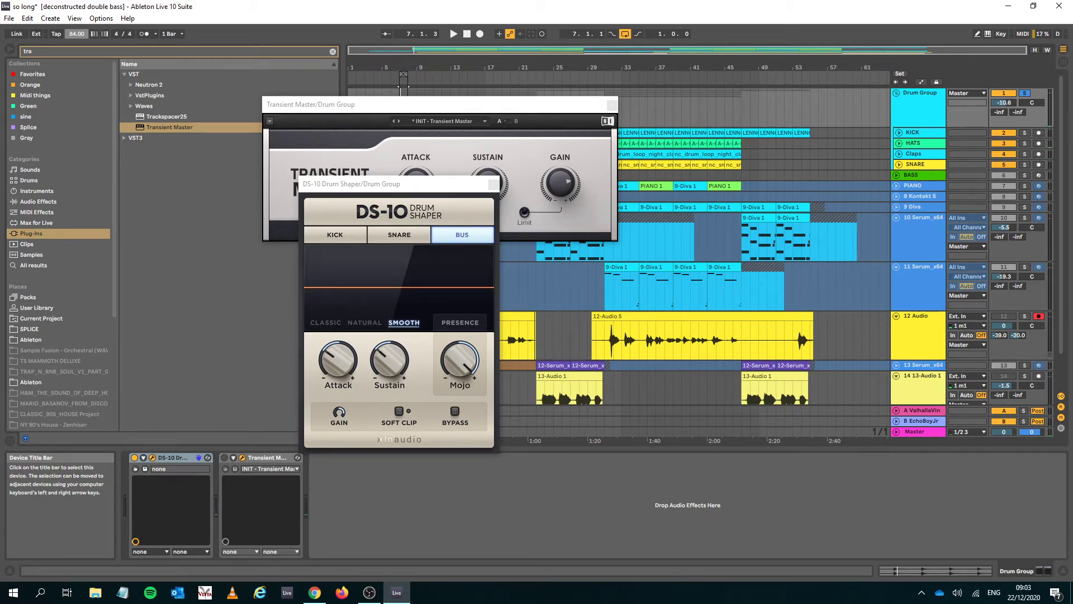
{"action": "key", "text": "space"}
{"action": "left_click_drag", "start_coordinate": [389, 360], "coordinate": [389, 317]}
{"action": "left_click_drag", "start_coordinate": [338, 361], "coordinate": [338, 338]}
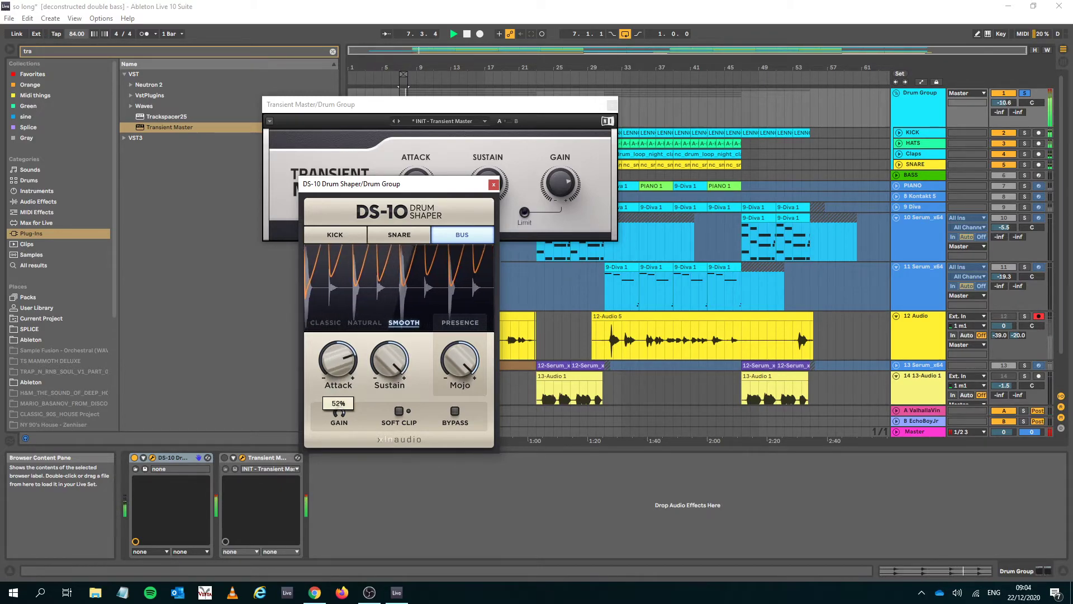
{"action": "left_click_drag", "start_coordinate": [338, 352], "coordinate": [338, 364]}
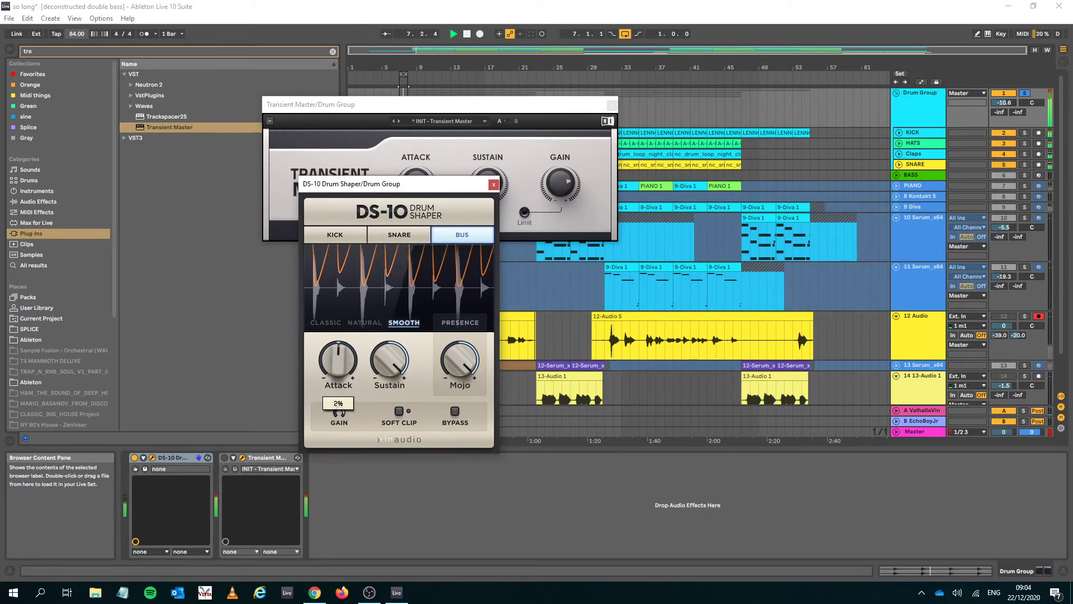
Switch the DS-10 to Natural mode, reduce Sustain and raise Attack slightly while listening, and stop playback
{"action": "left_click", "coordinate": [364, 322]}
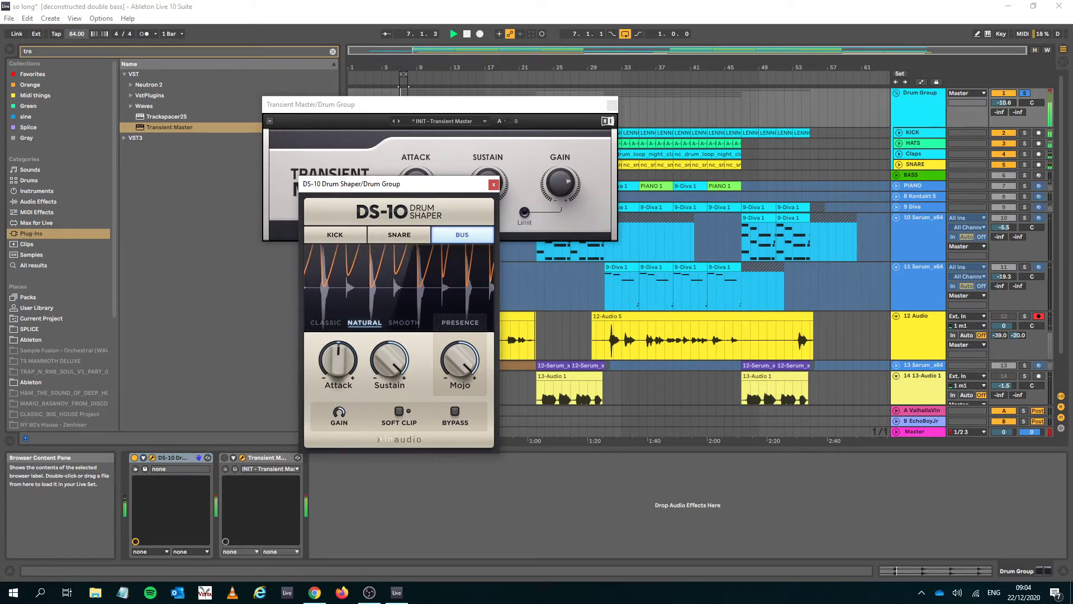
{"action": "left_click_drag", "start_coordinate": [390, 360], "coordinate": [390, 372]}
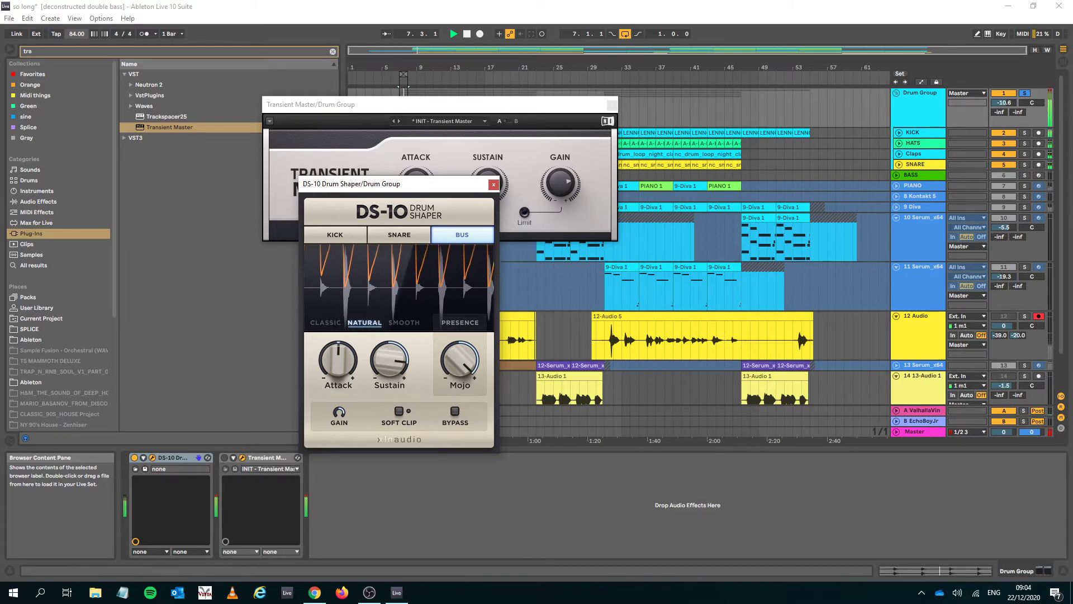
{"action": "mouse_move", "coordinate": [338, 360]}
{"action": "left_mouse_down"}
{"action": "mouse_move", "coordinate": [389, 367]}
{"action": "mouse_move", "coordinate": [338, 369]}
{"action": "left_mouse_up"}
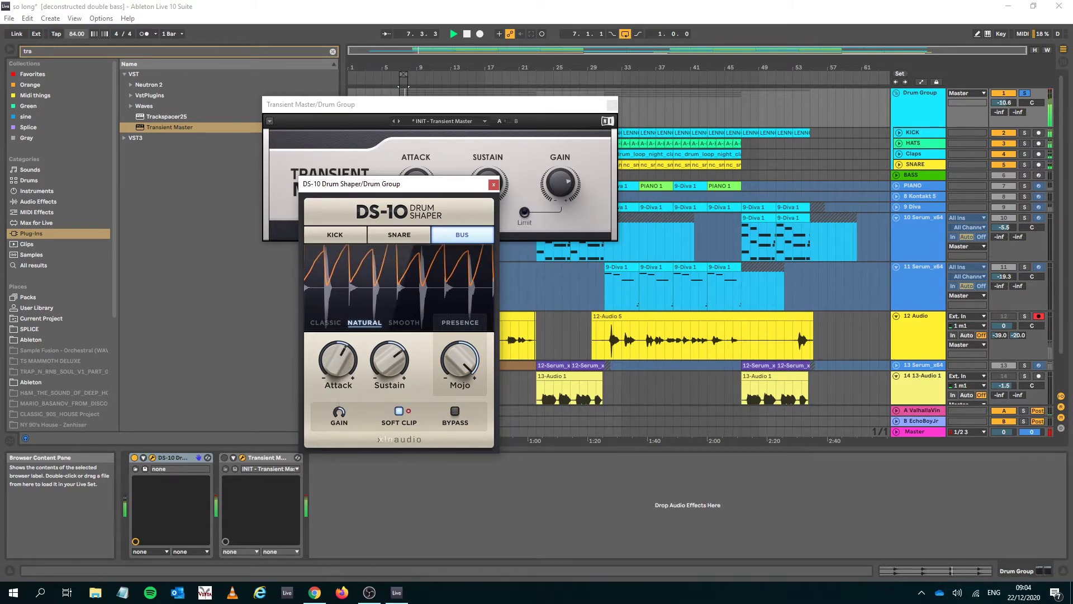
{"action": "key", "text": "space"}
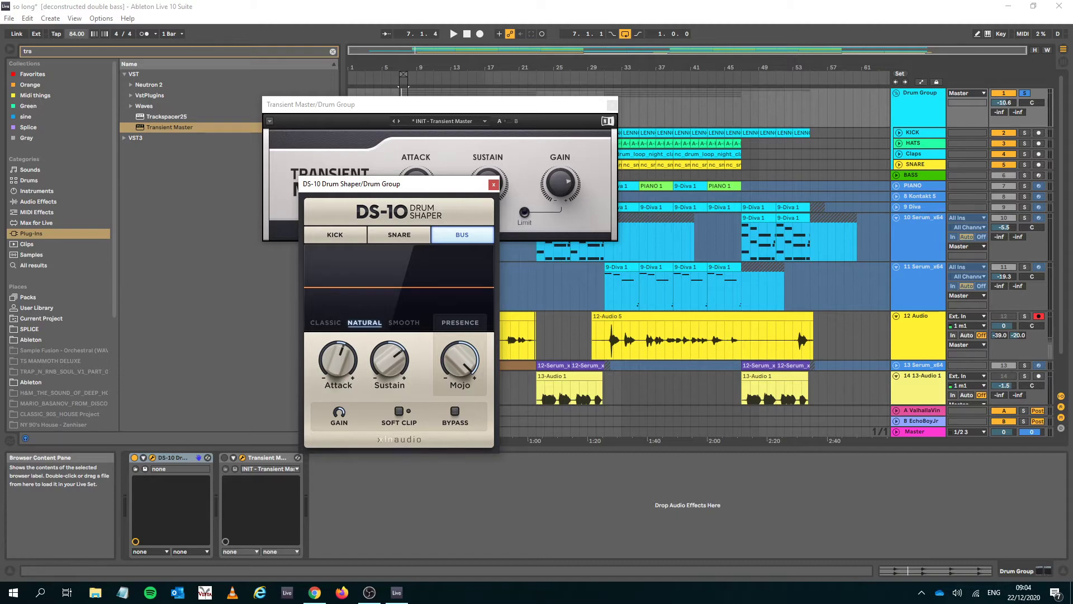
Place the DS-10 window below Transient Master, return Transient Master's Sustain to its centre position, and bring the DS-10 into focus
{"action": "left_click_drag", "start_coordinate": [451, 192], "coordinate": [425, 267]}
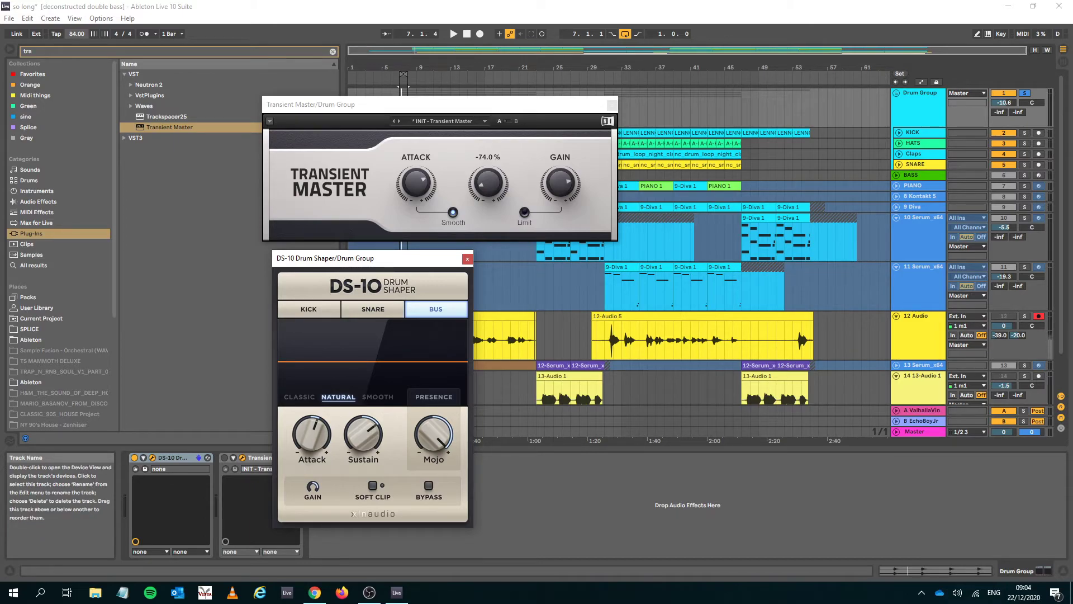
{"action": "left_click_drag", "start_coordinate": [488, 183], "coordinate": [488, 95]}
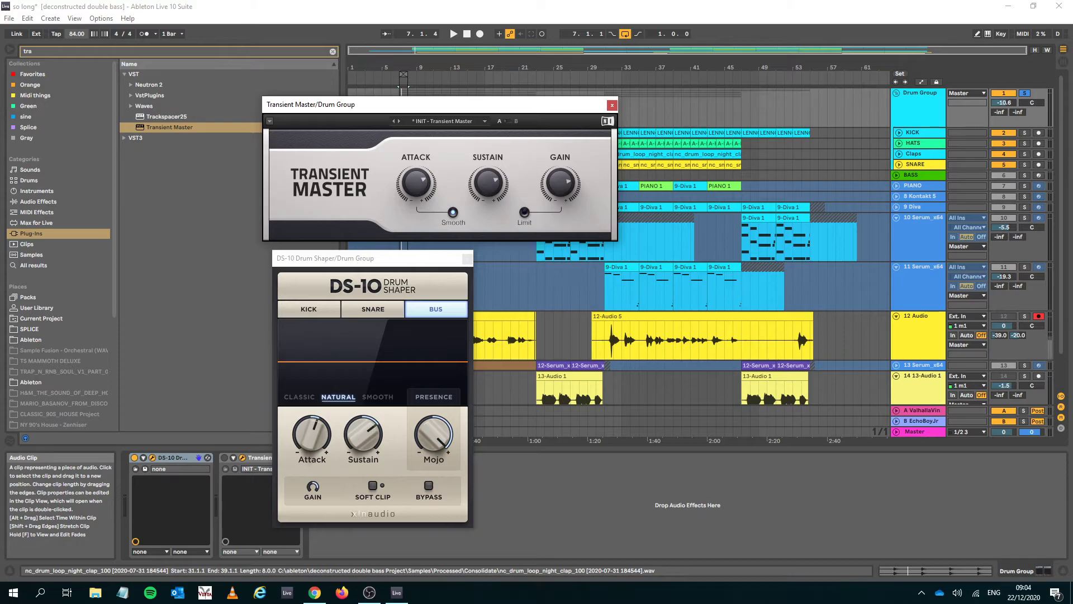
{"action": "left_click_drag", "start_coordinate": [488, 182], "coordinate": [488, 195]}
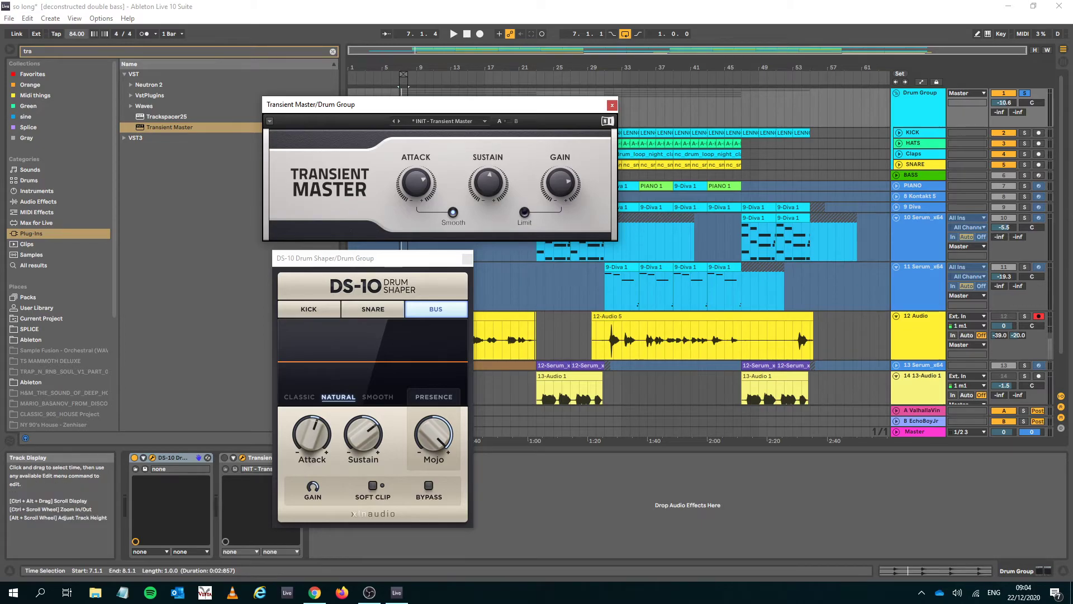
{"action": "left_click", "coordinate": [372, 258]}
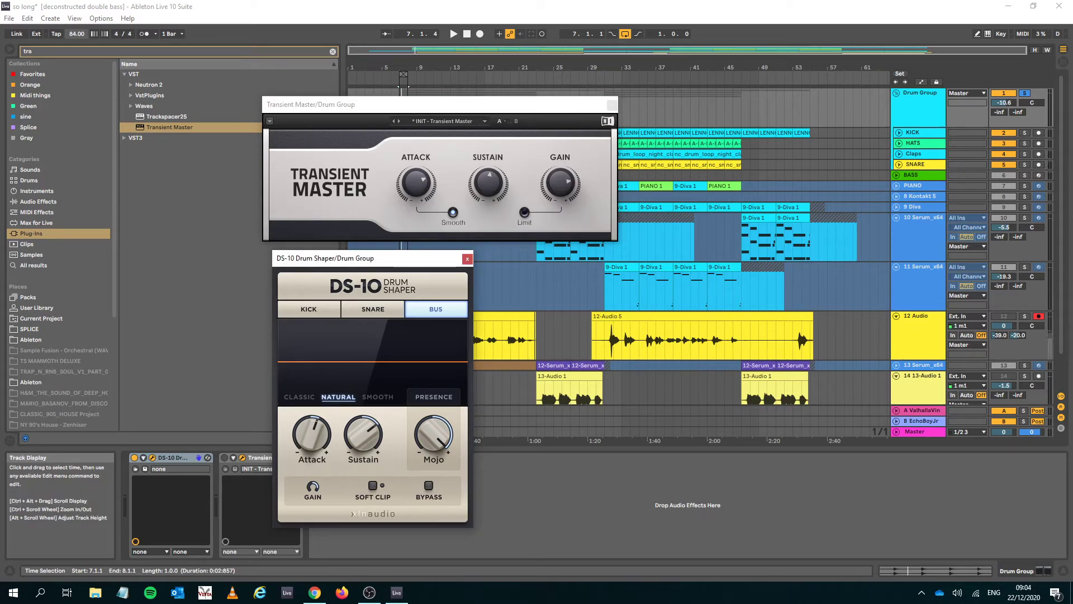